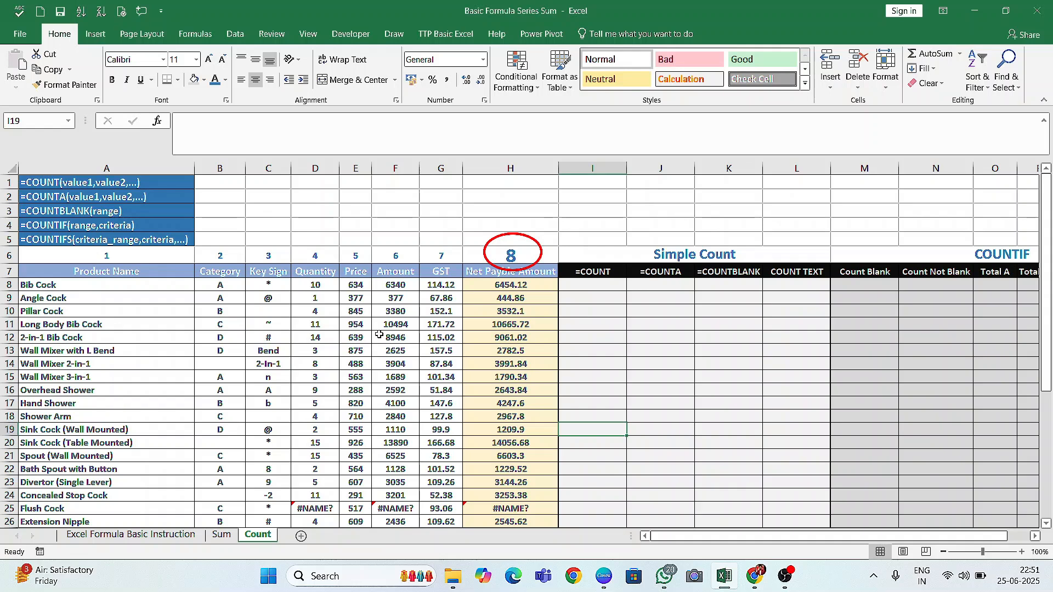
- Examine the product table from Product Name to Net Payable Amount and the Simple Count headings beside it
drag(82, 271, 481, 434)
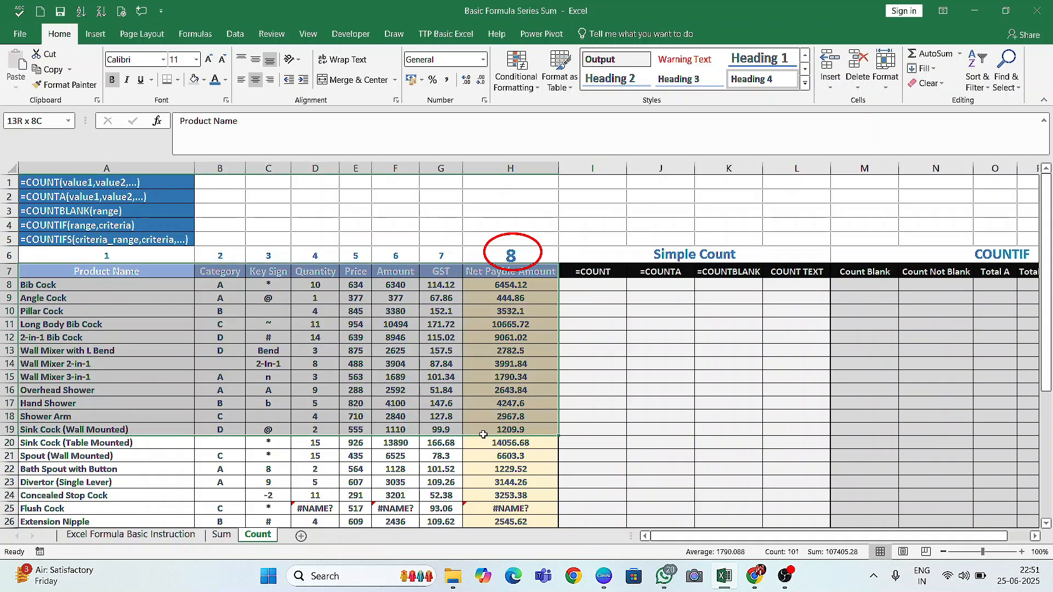
click(355, 337)
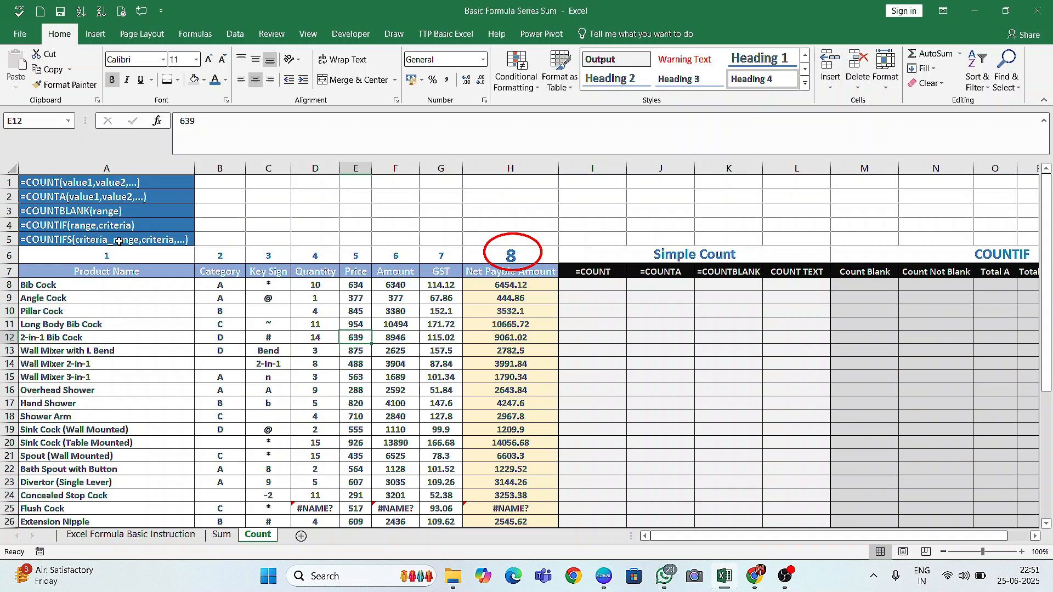
click(494, 301)
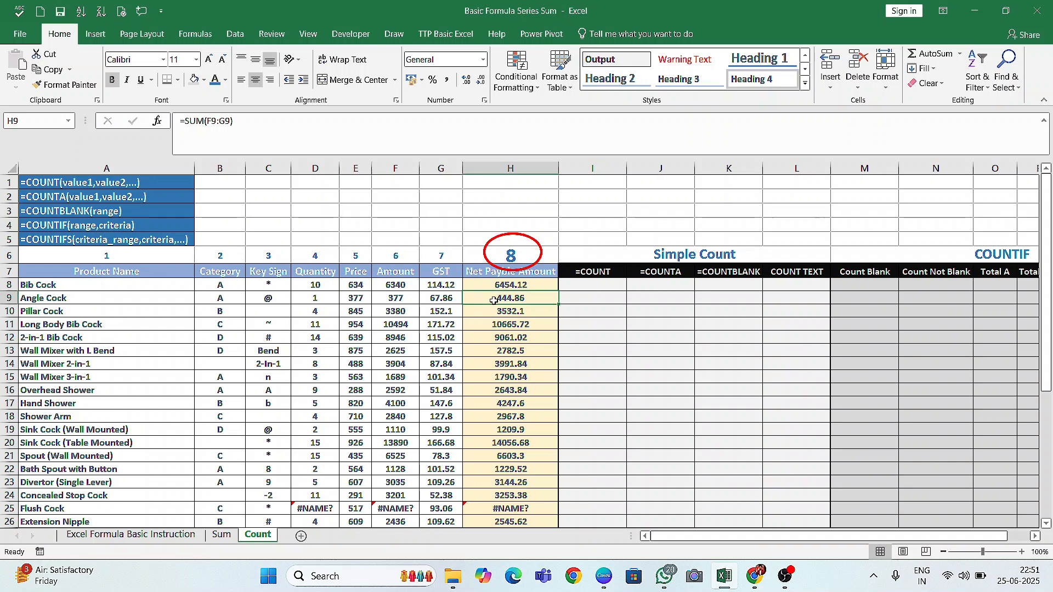
click(611, 286)
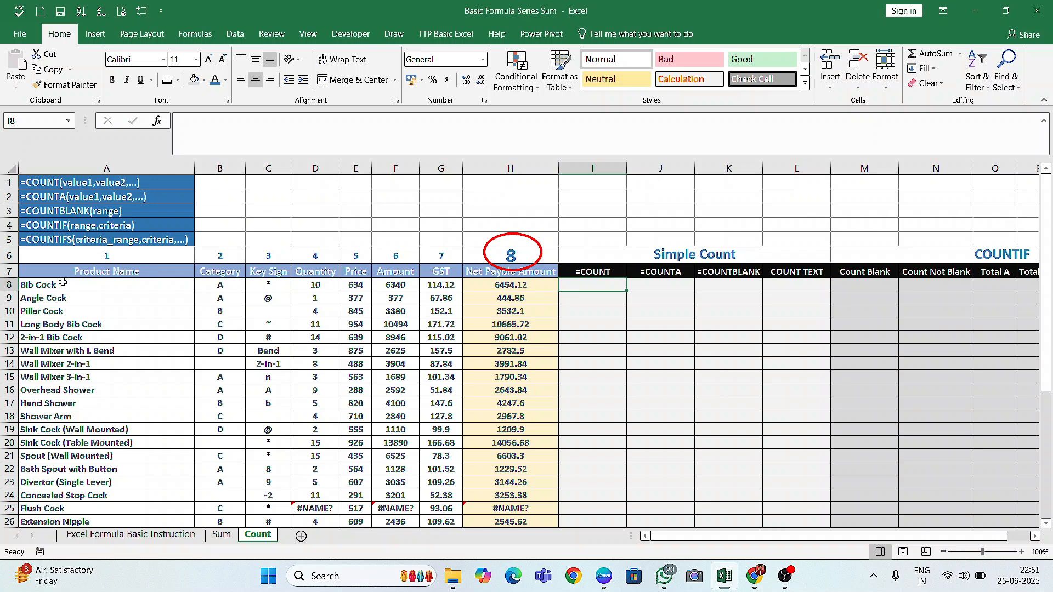
drag(66, 276, 510, 273)
click(596, 294)
drag(594, 254, 589, 277)
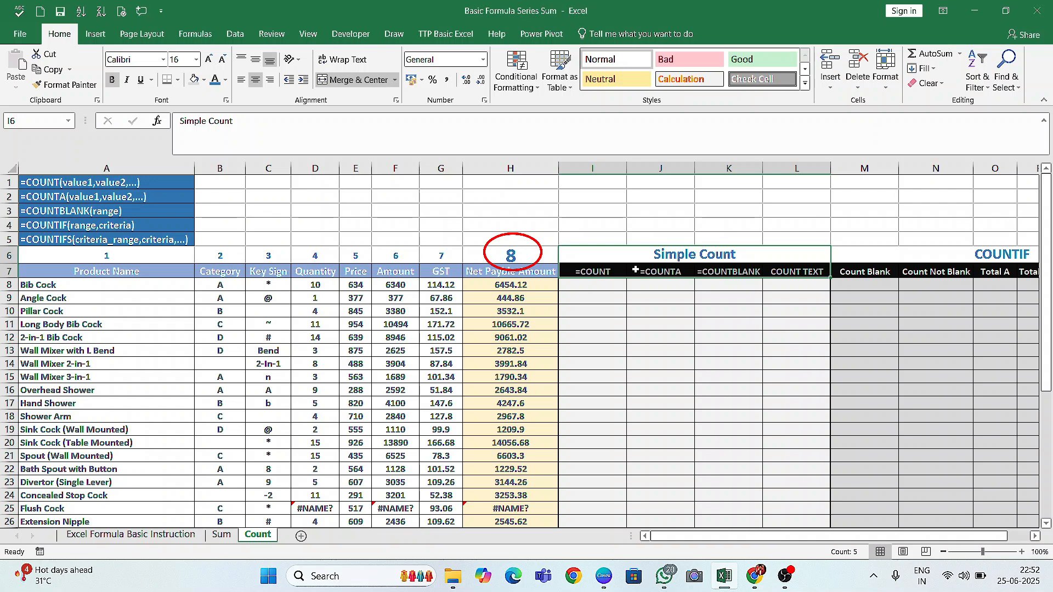
click(589, 278)
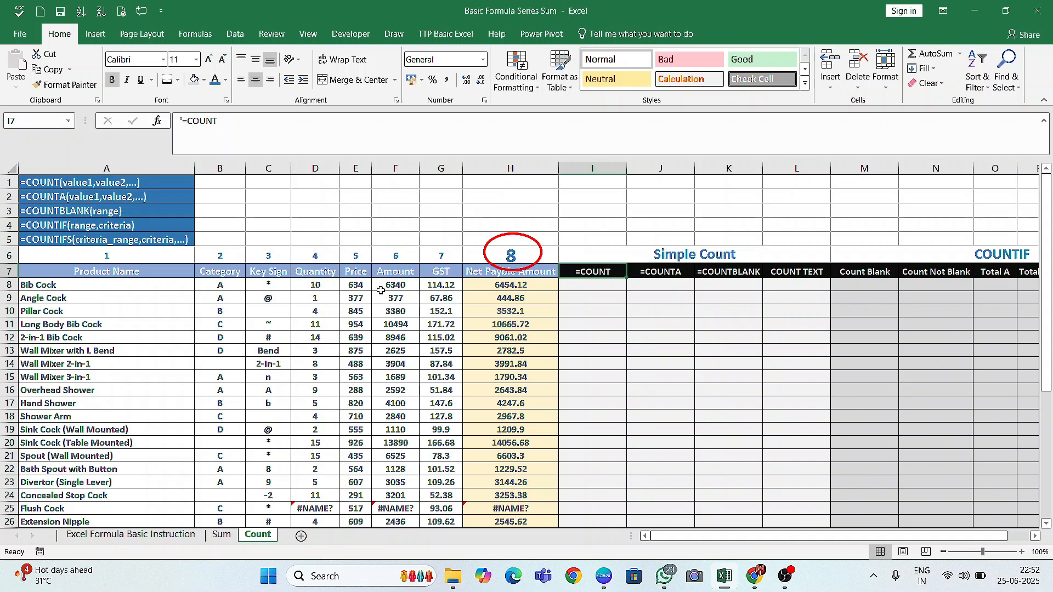
- Enter =COUNT(A8:H8) in I8 to count the numeric cells in the Bib Cock row
click(595, 287)
text(=)
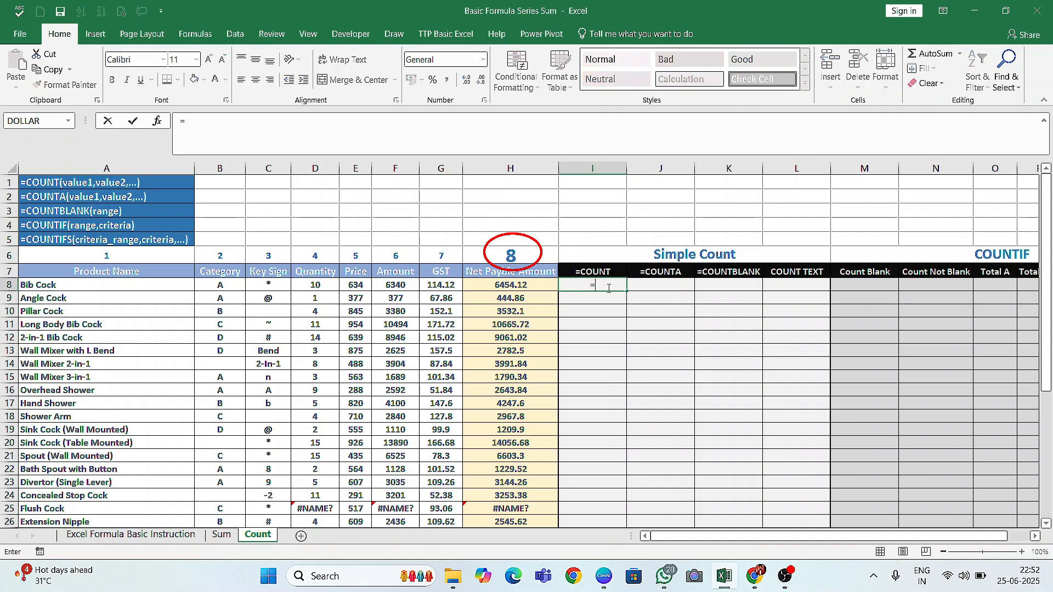
text(count)
key(Tab)
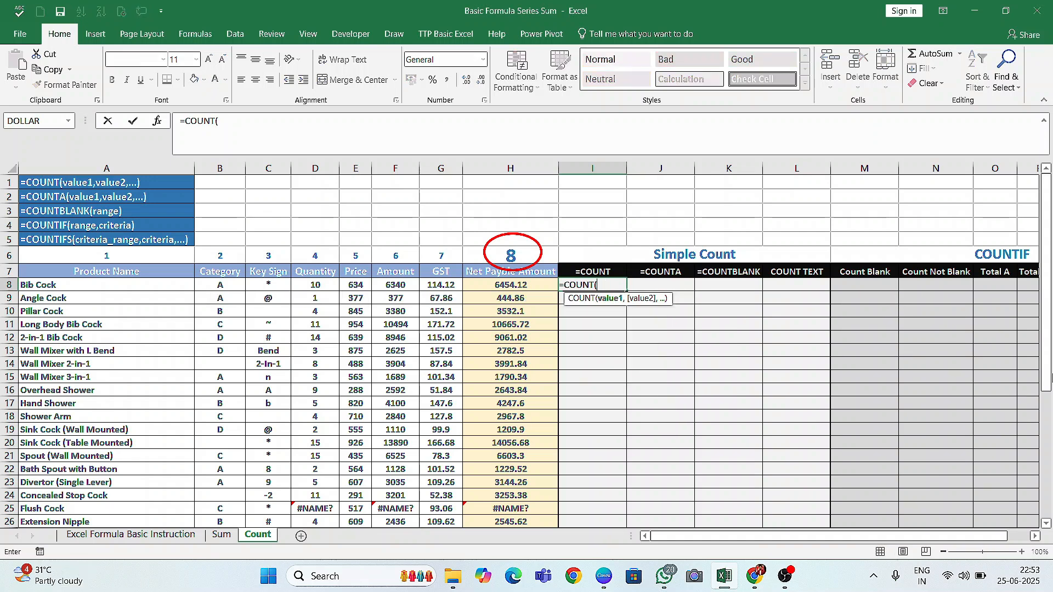
drag(118, 285, 531, 284)
text())
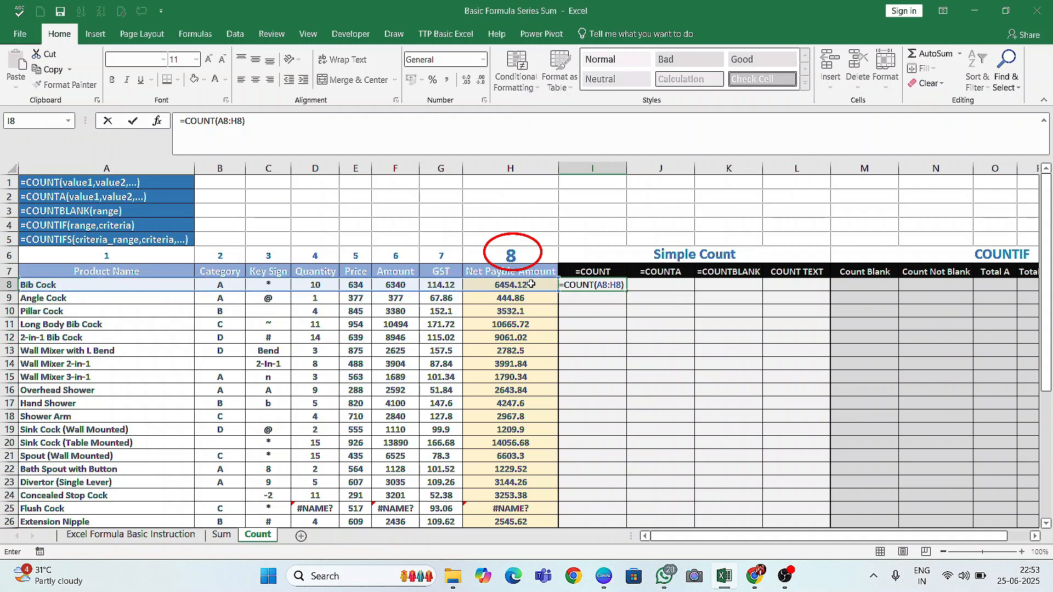
key(Return)
- Check the COUNT formula in I8 against the row's cells from Quantity to Net Payable Amount
click(618, 285)
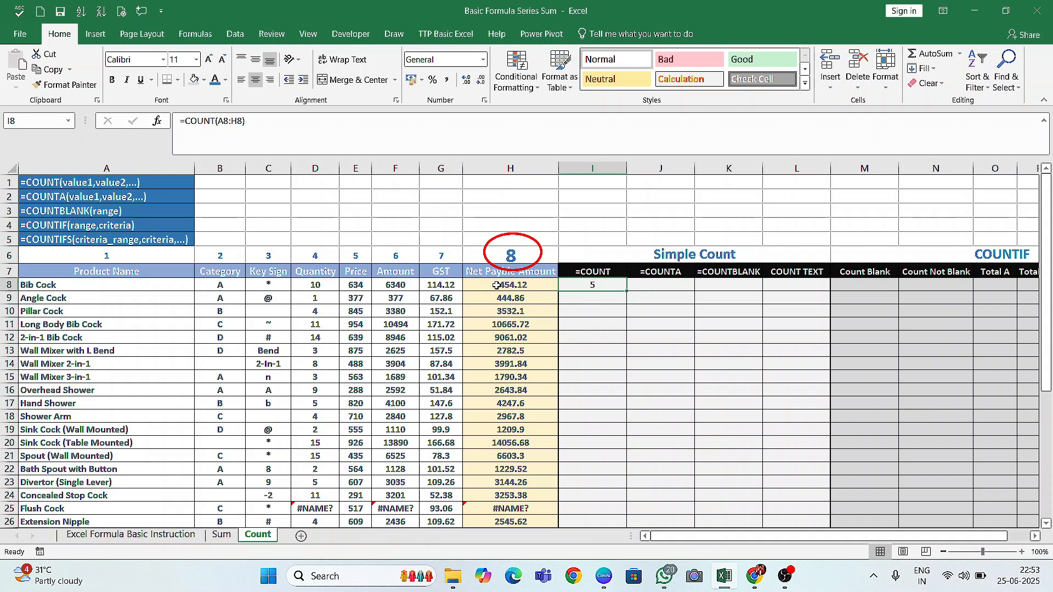
click(522, 287)
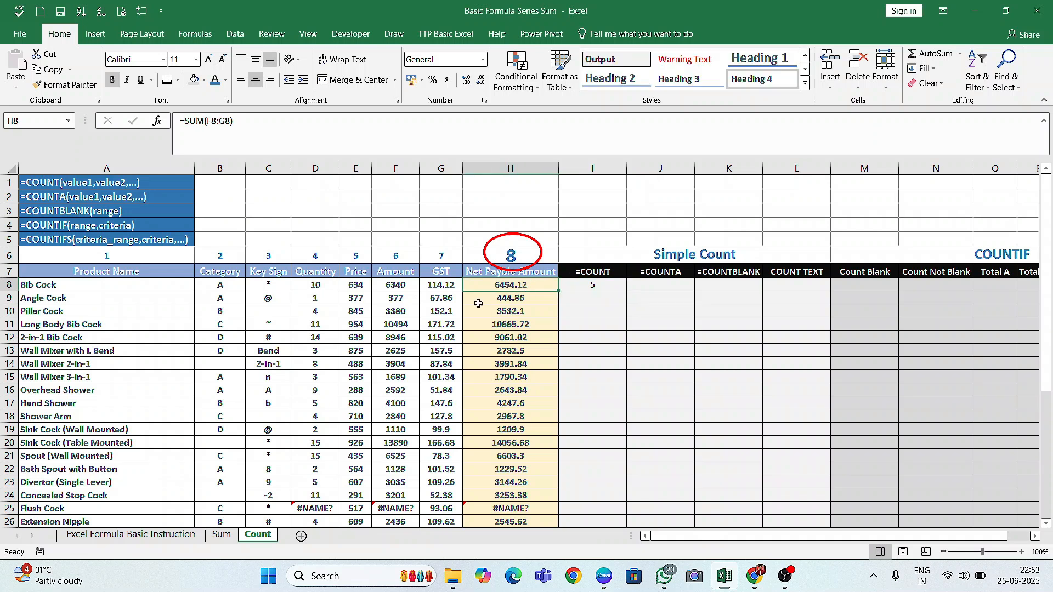
click(442, 286)
click(399, 286)
click(353, 285)
click(314, 286)
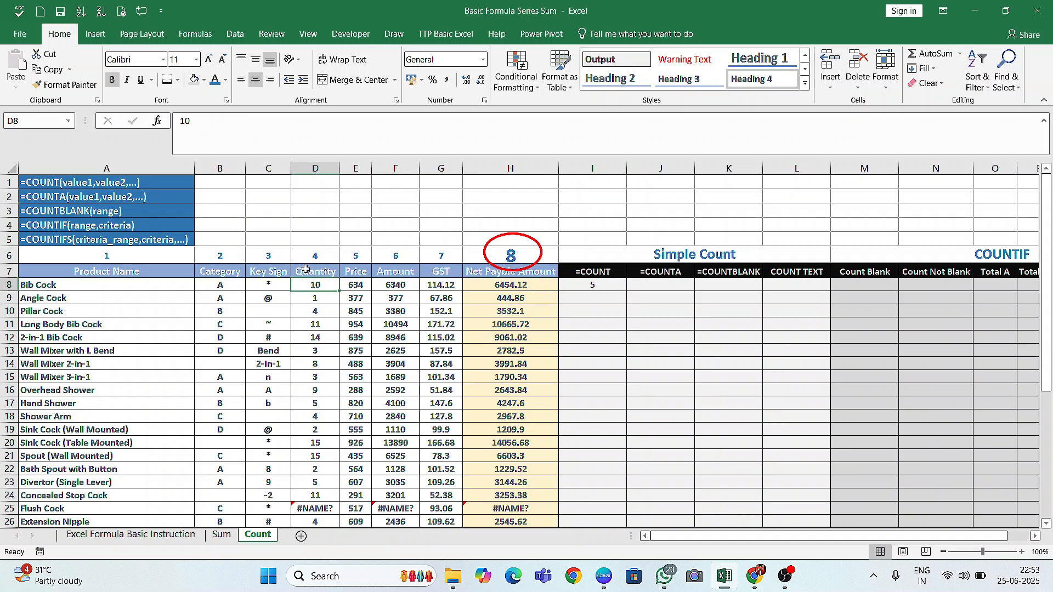
drag(314, 273, 521, 276)
click(577, 287)
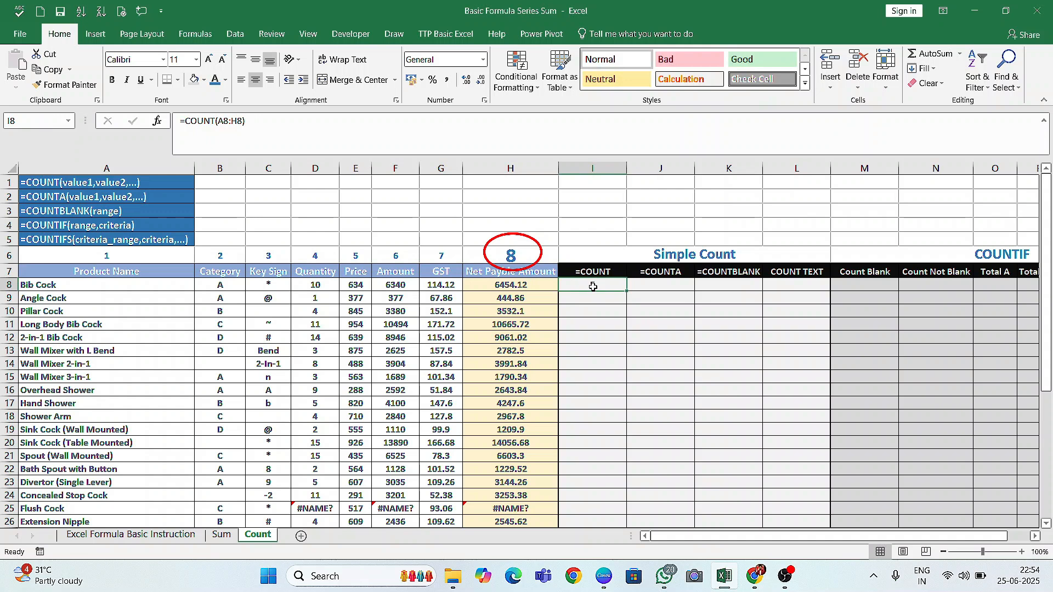
- Test the COUNT formula by replacing the Bib Cock net payable amount in H8 with "text", and undo that entry
key(Left)
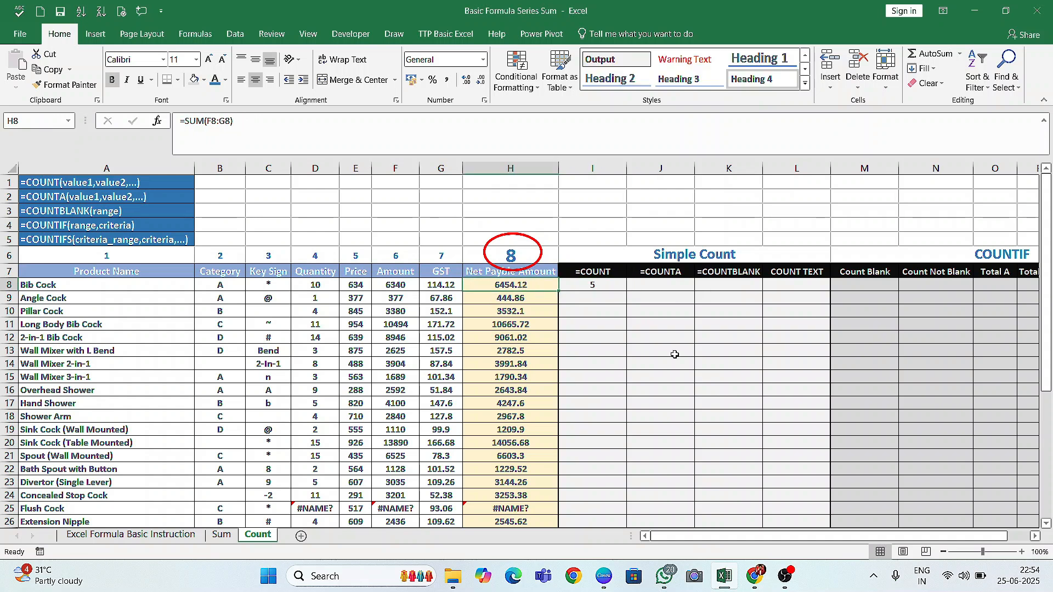
text(te)
key(Tab)
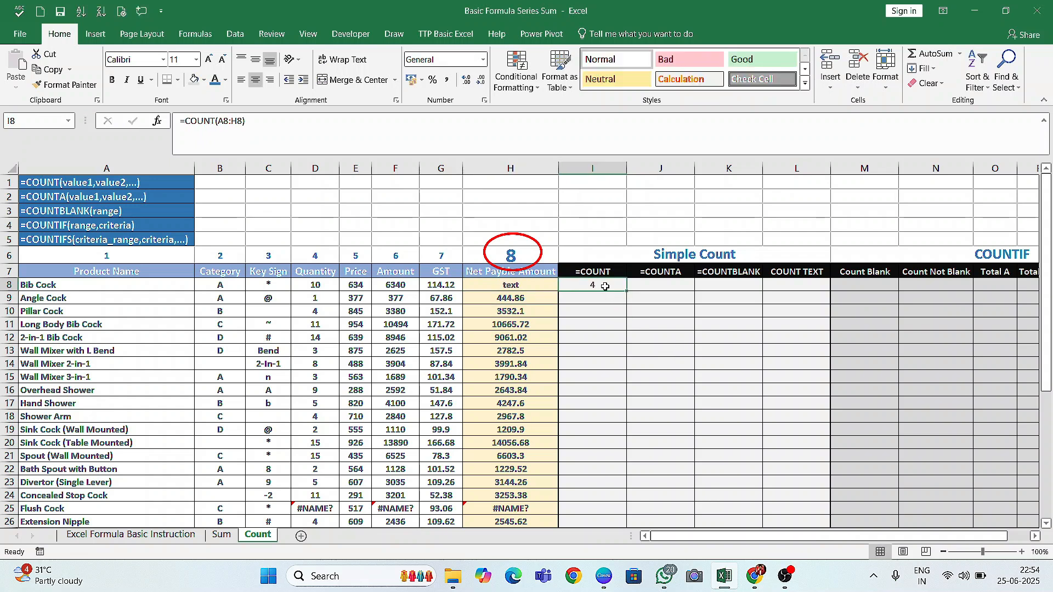
key(ctrl+z)
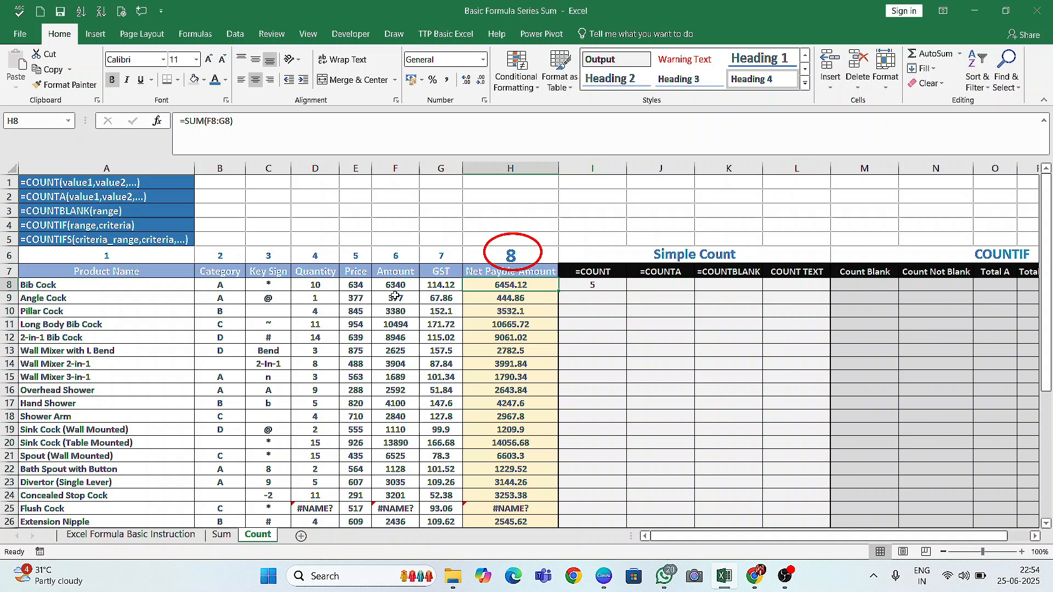
- Fill the COUNT formula from I8 down through the Total row in I28
click(551, 323)
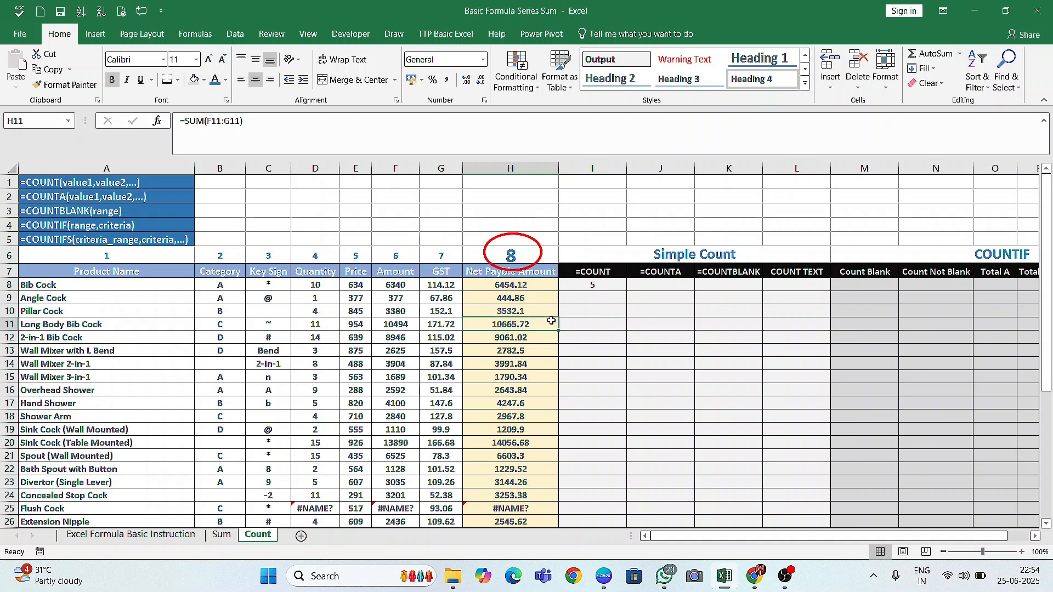
key(ctrl+Down)
key(Right)
key(ctrl+shift+Up)
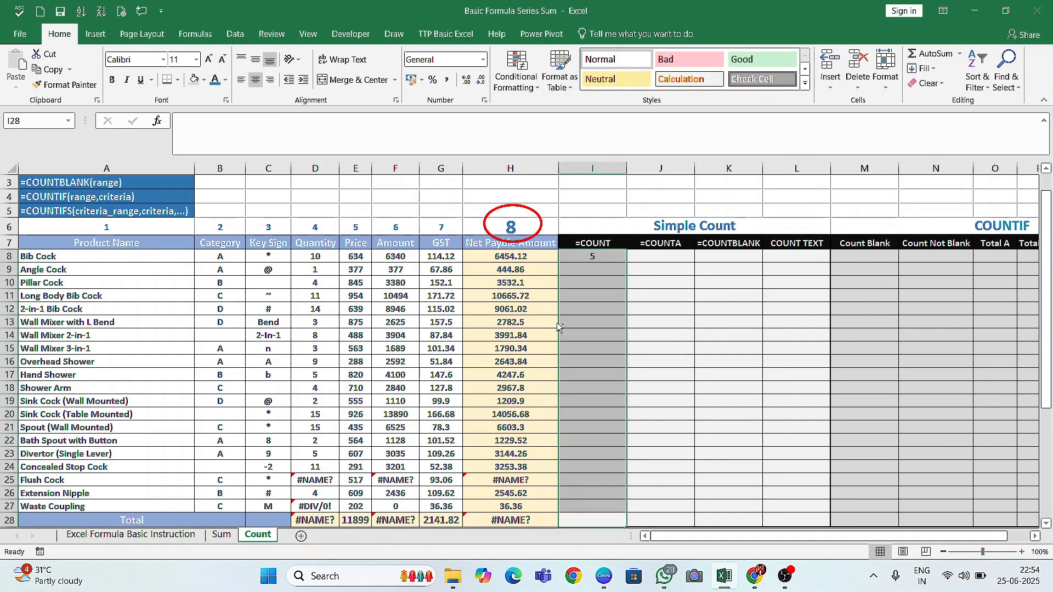
key(ctrl+d)
- Compare the Total row's error and numeric cells with its COUNT formula, and review the filled COUNT column
scroll(616, 401, down, 1)
click(510, 477)
click(388, 477)
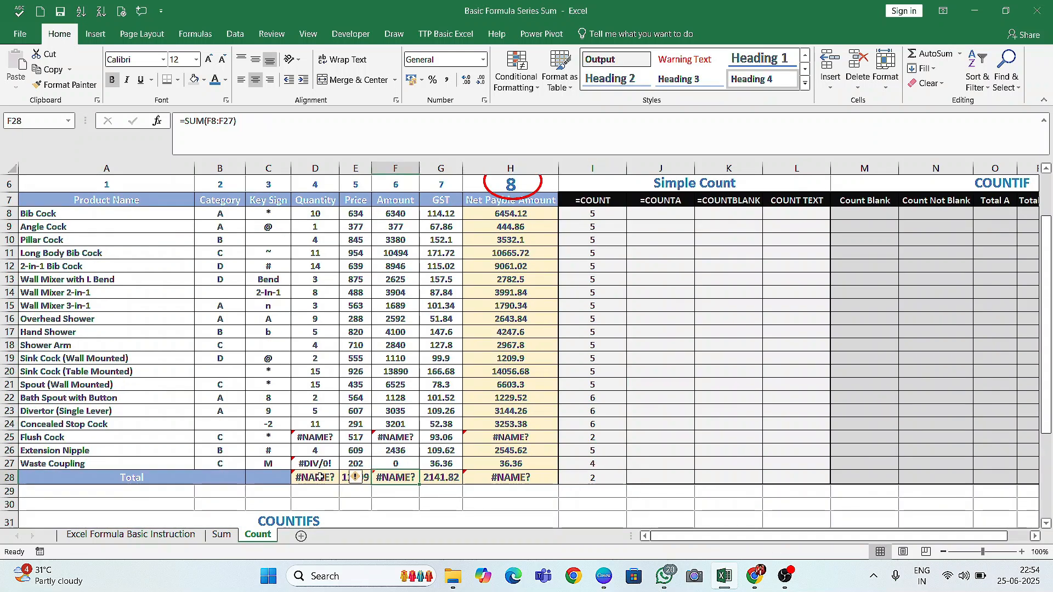
click(320, 477)
click(585, 484)
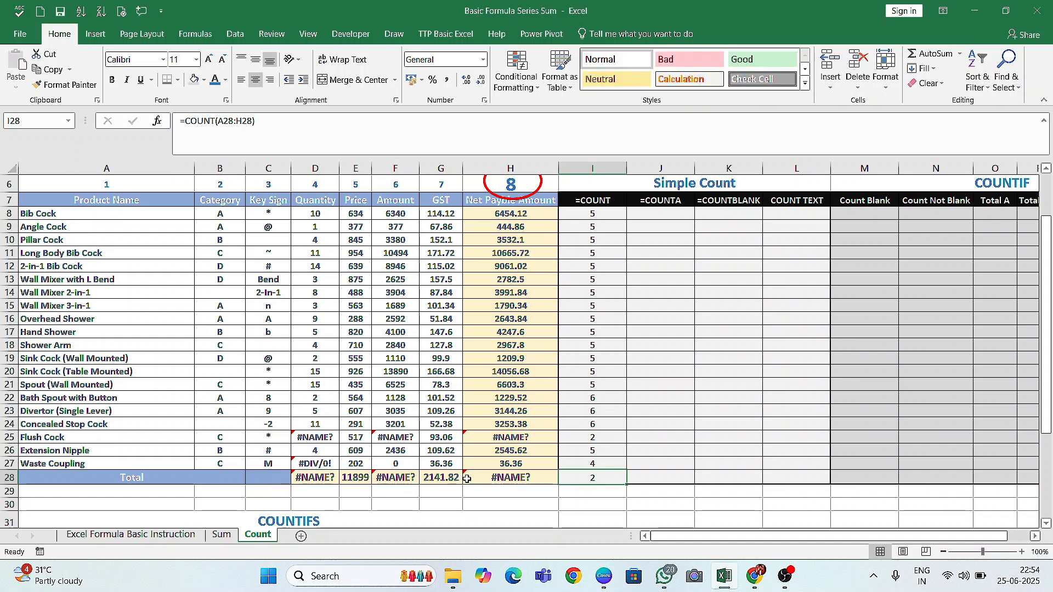
click(350, 480)
click(451, 479)
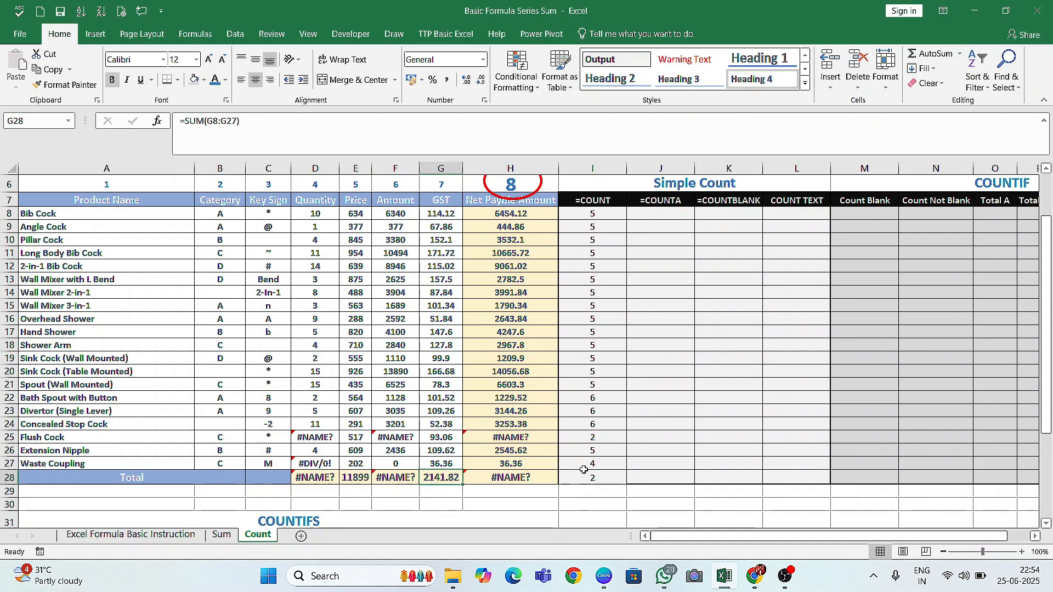
scroll(621, 295, up, 2)
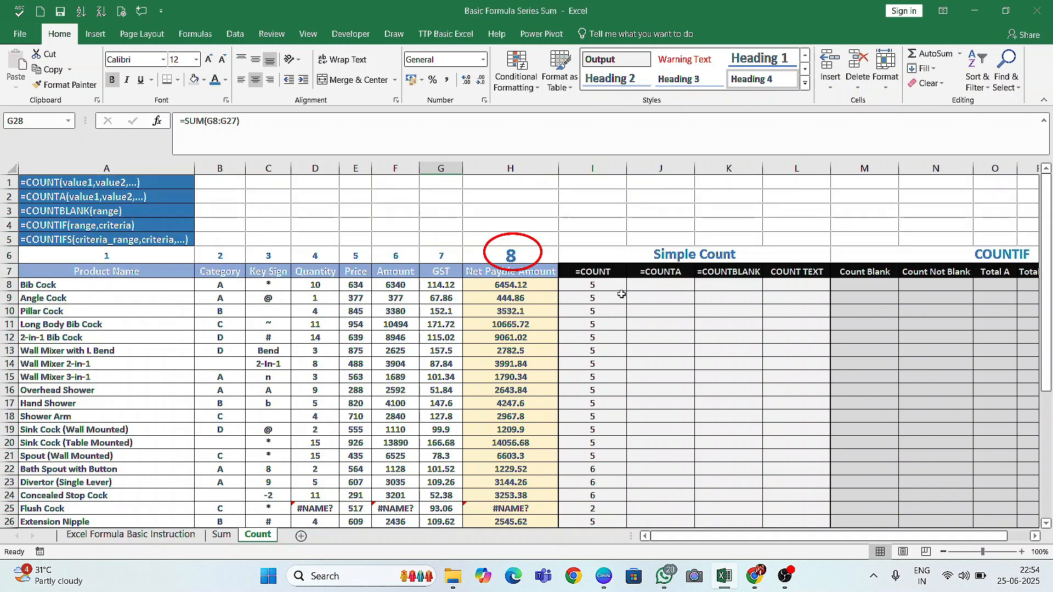
drag(608, 287, 609, 420)
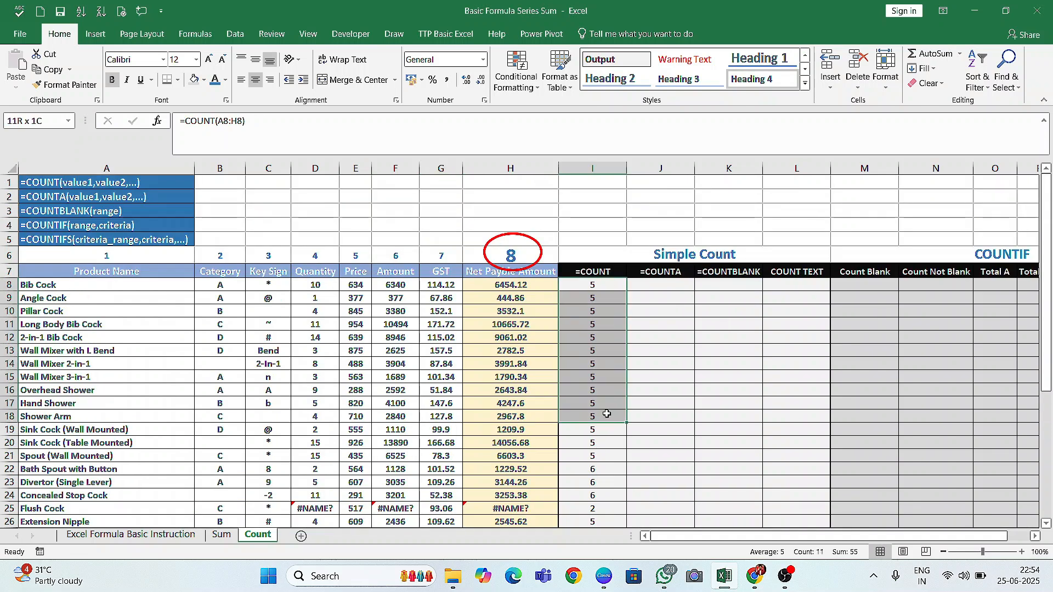
- Enter a COUNTA formula over A8:H8 in J8 to count the non-empty cells in the Bib Cock row
click(678, 291)
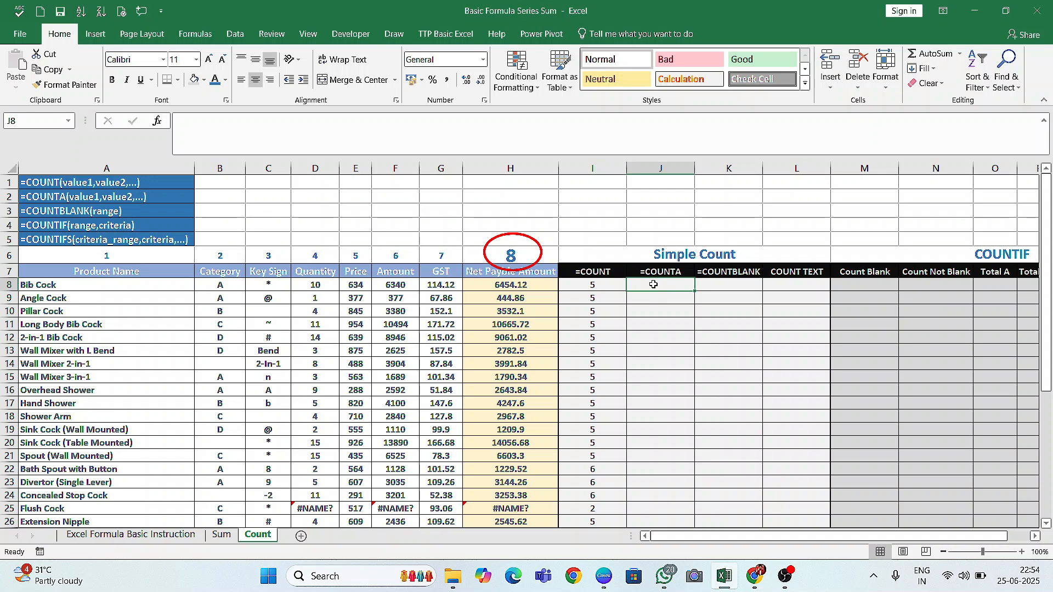
text(=coun)
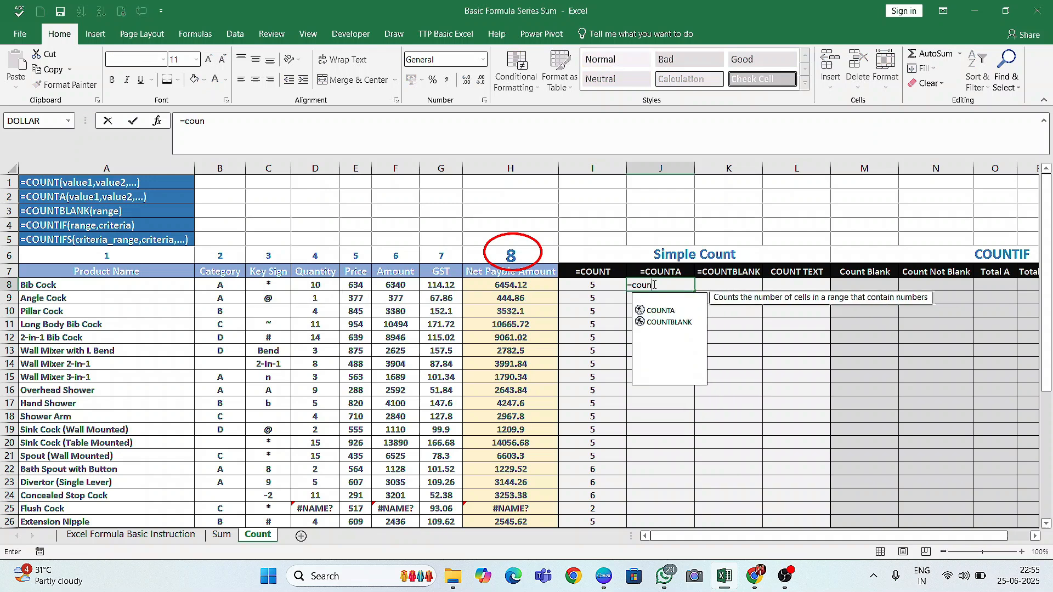
text(ta()
drag(112, 286, 531, 286)
key(Return)
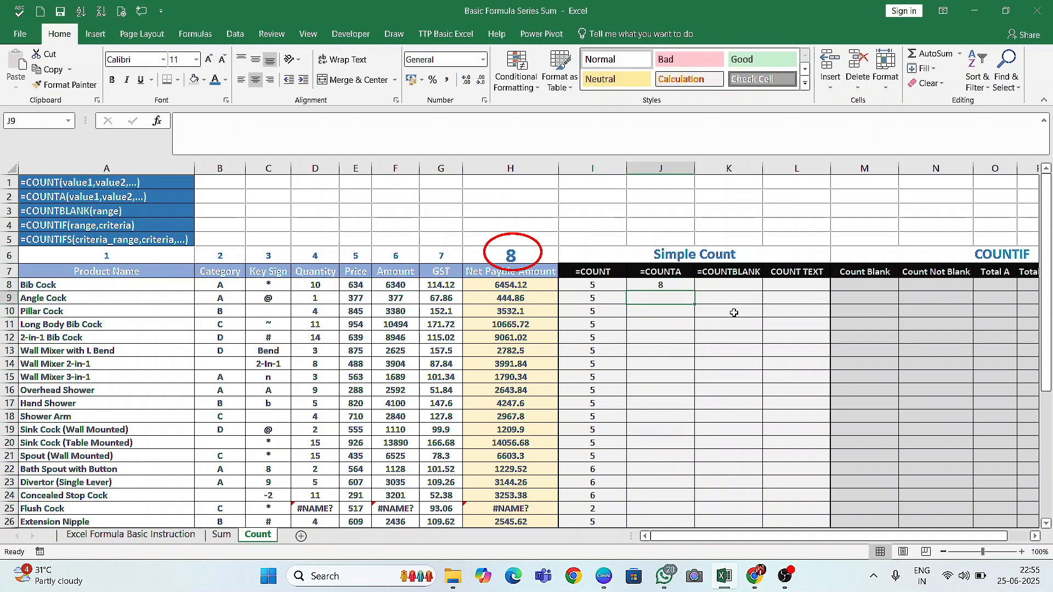
- Check the COUNTA formula in J8 against the text and symbol cells of the Bib Cock row
click(609, 309)
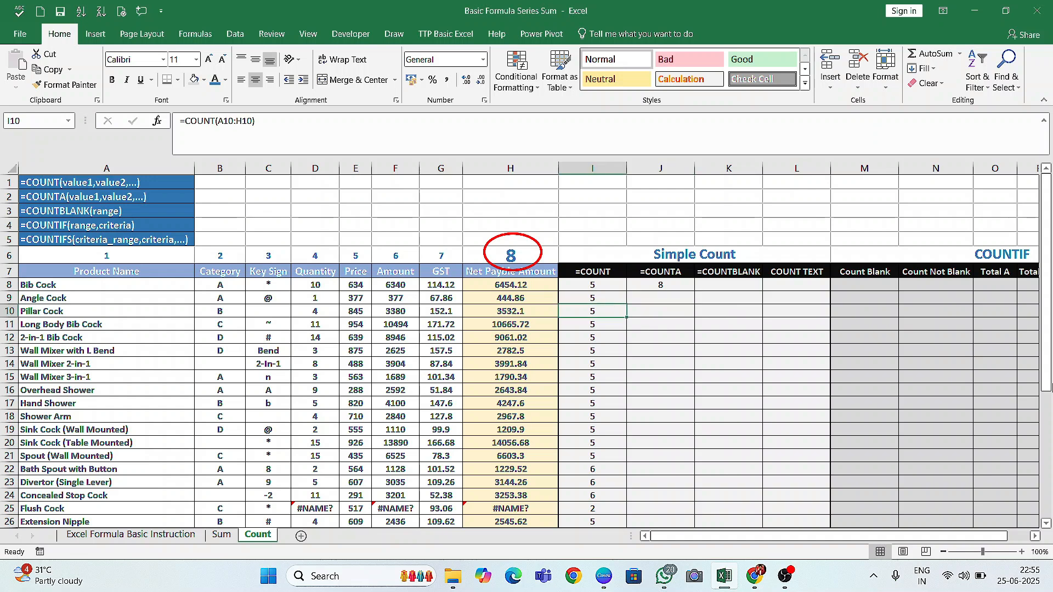
click(673, 290)
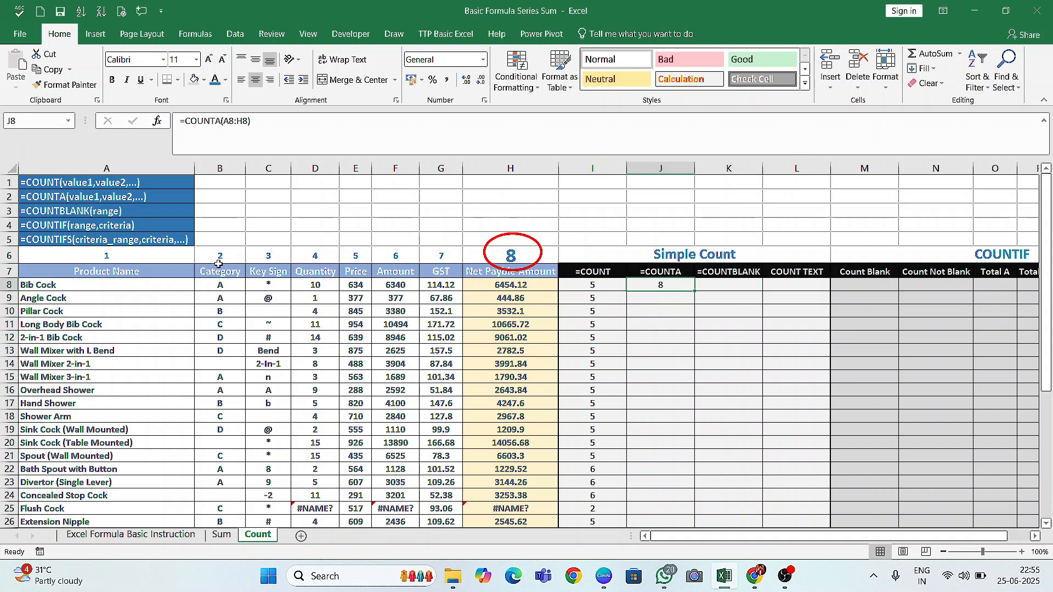
drag(107, 286, 499, 292)
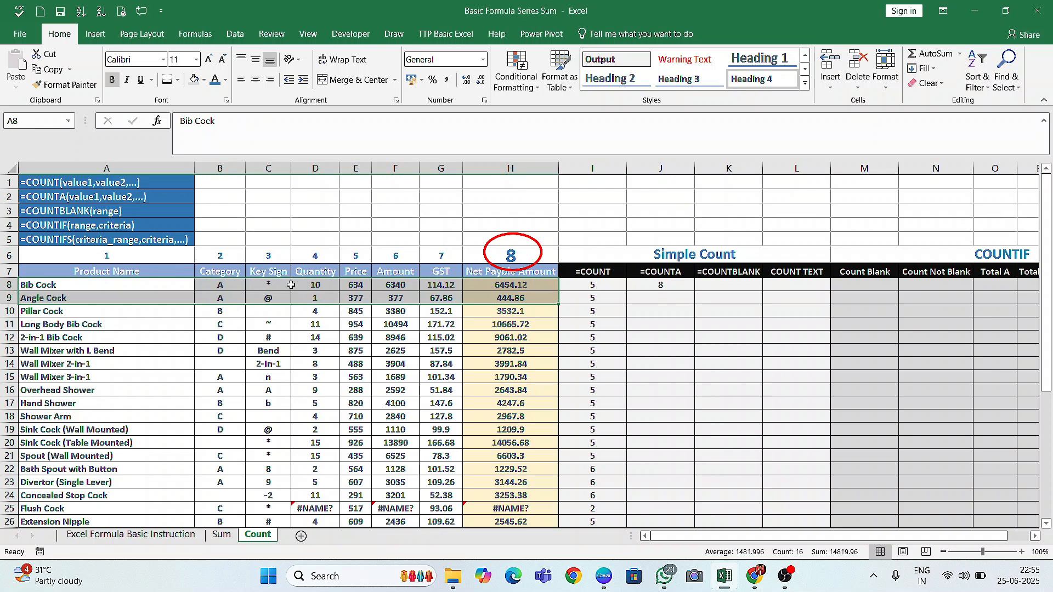
click(236, 286)
click(283, 285)
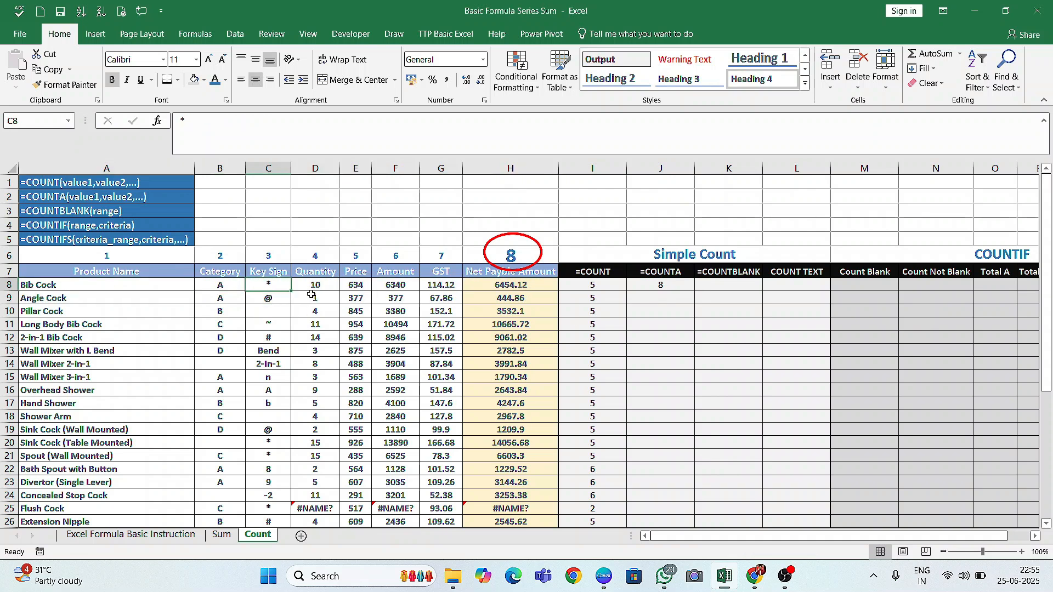
click(652, 286)
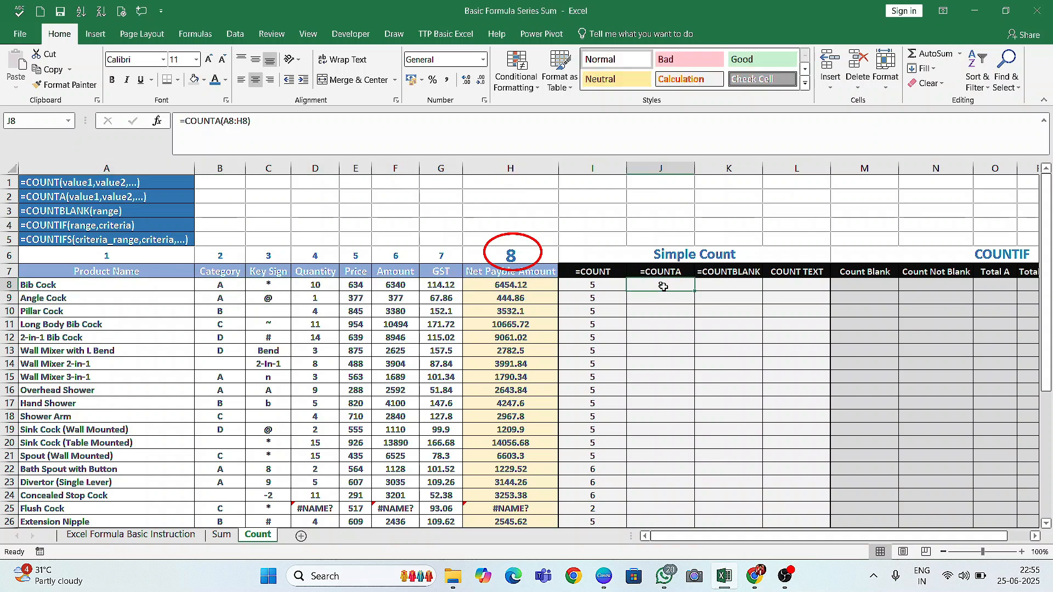
- Fill the COUNTA formula from J8 down to J28 and check the range used in the Total row
click(609, 309)
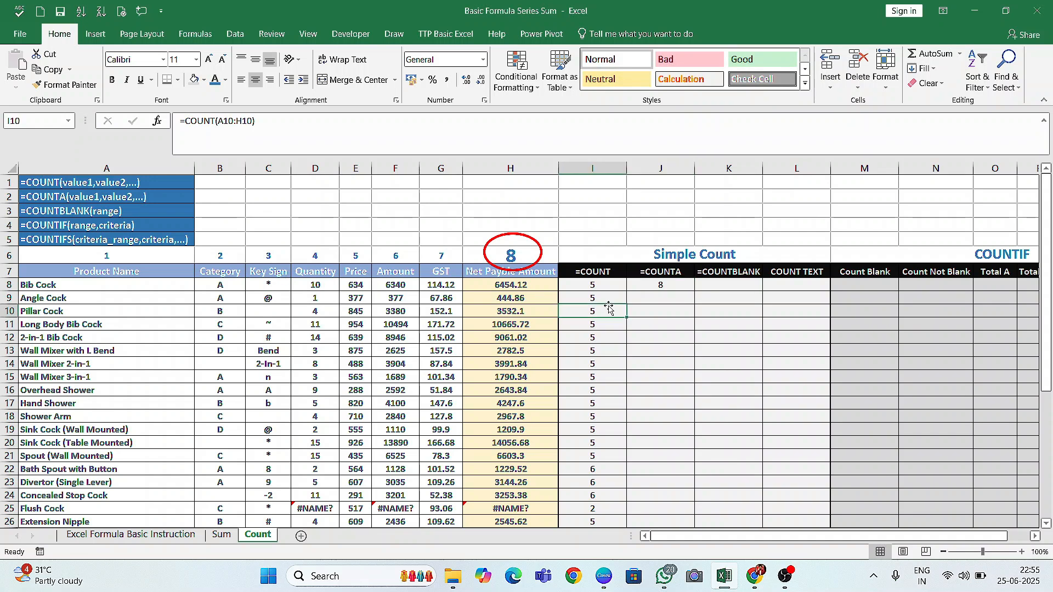
key(ctrl+Down)
key(Right)
key(ctrl+shift+Up)
key(ctrl+d)
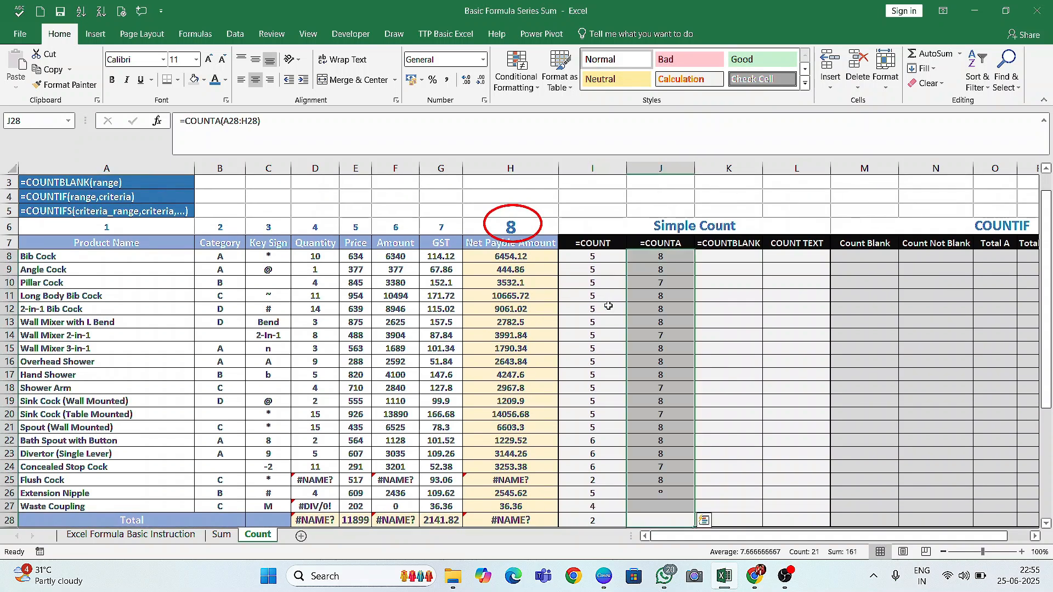
double_click(667, 521)
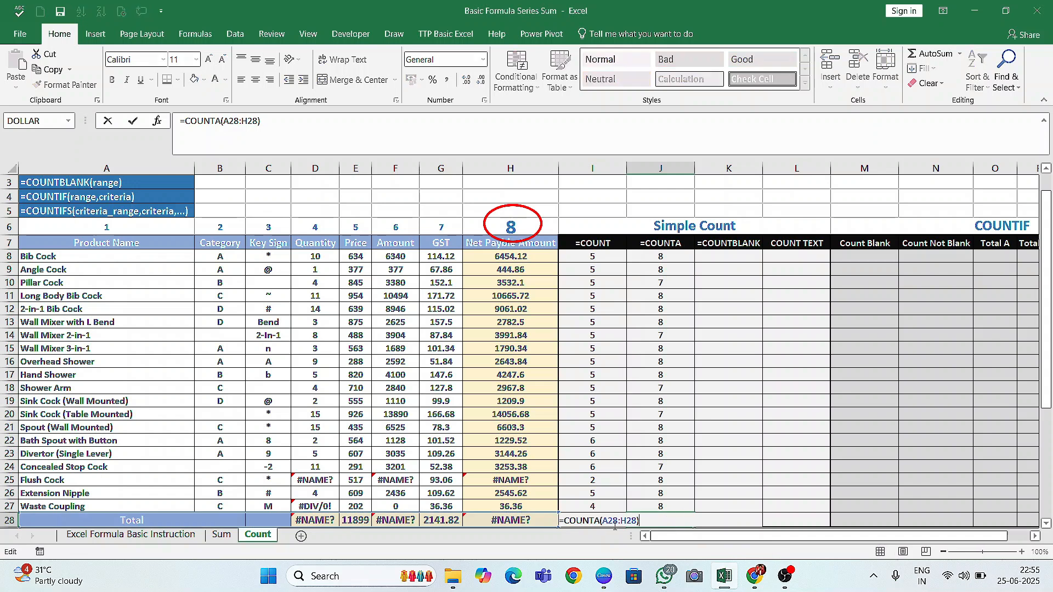
key(ctrl+Return)
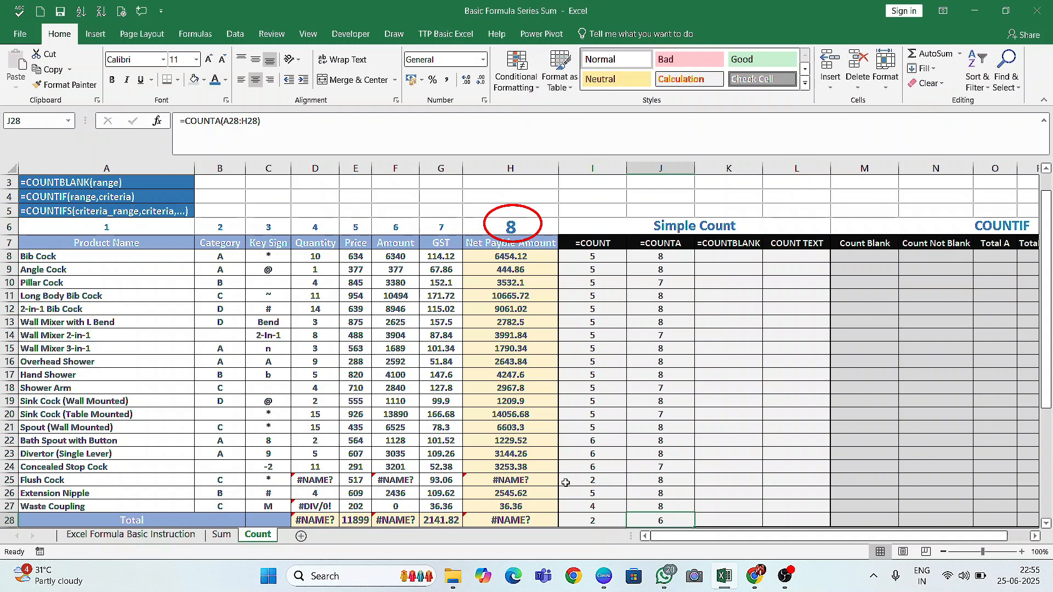
- Check the COUNTA formula in the Flush Cock row against its error cells, and inspect the Shower Arm row's empty Key Sign cell
drag(313, 479, 609, 479)
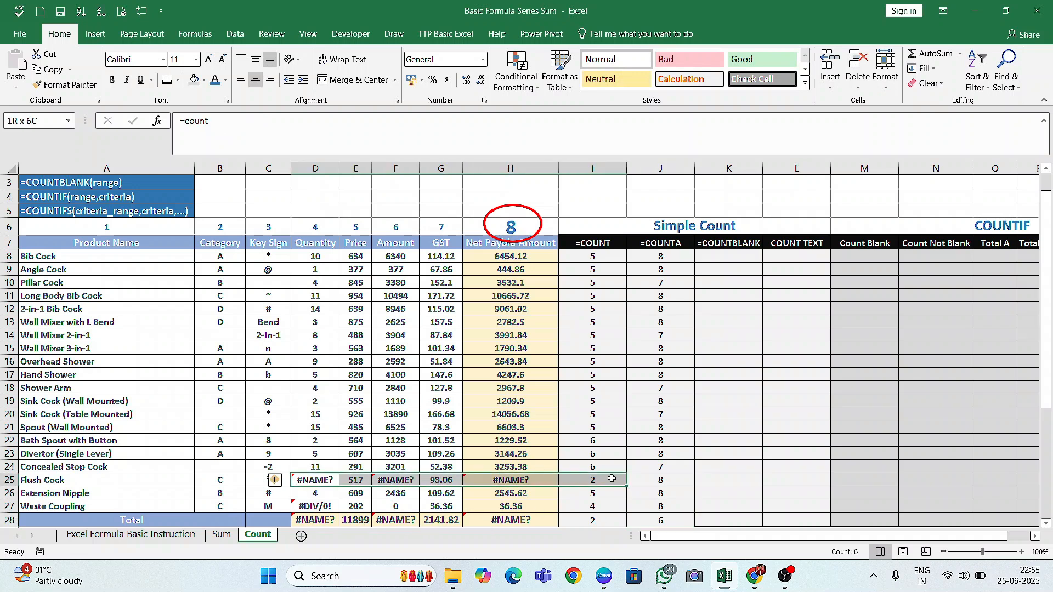
double_click(661, 479)
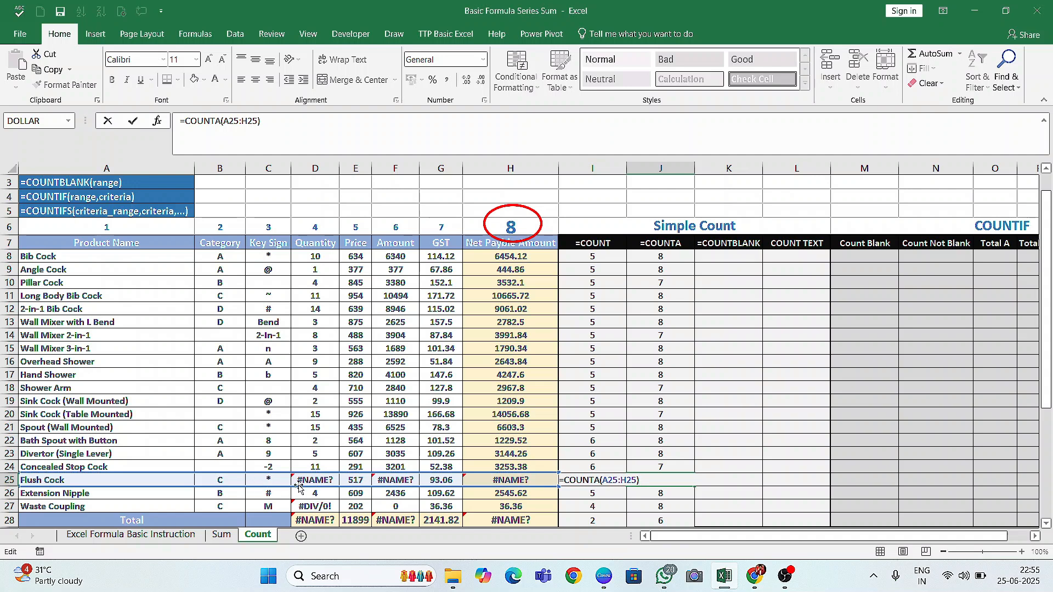
key(Escape)
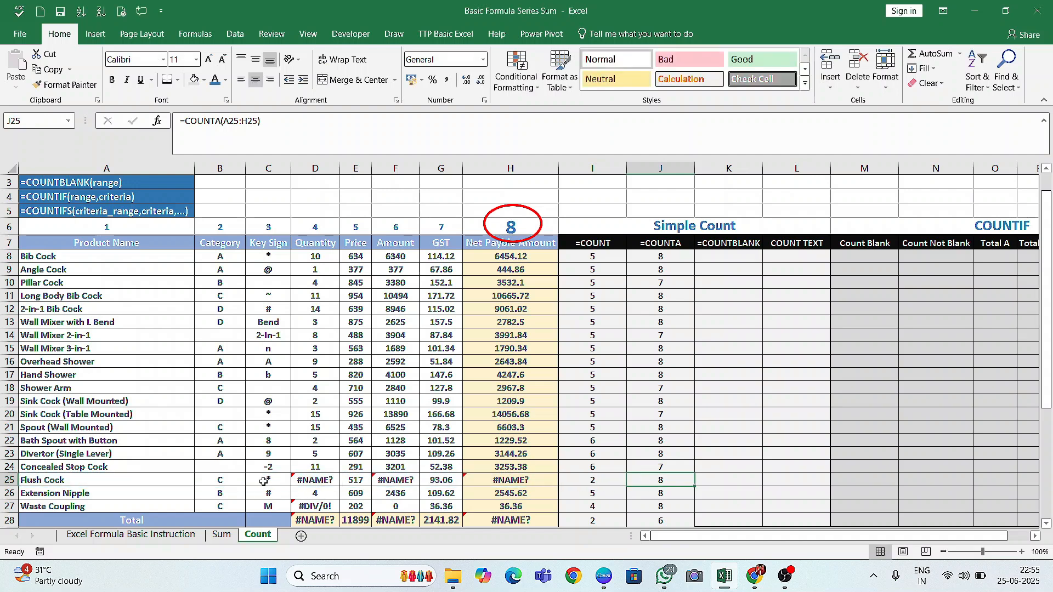
key(Left)
key(Left)
key(Left)
key(Left)
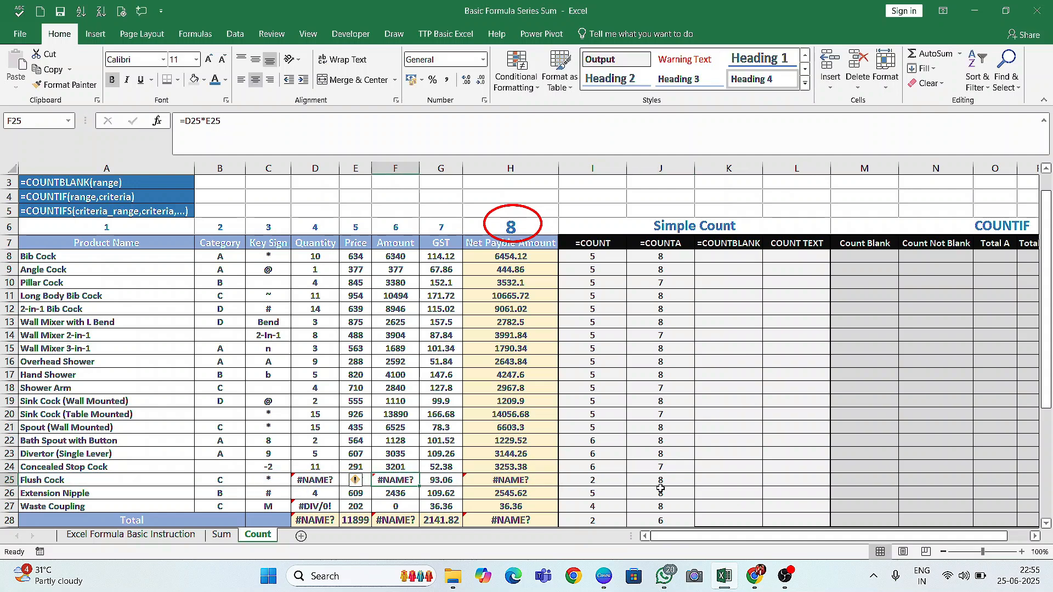
drag(264, 393, 671, 384)
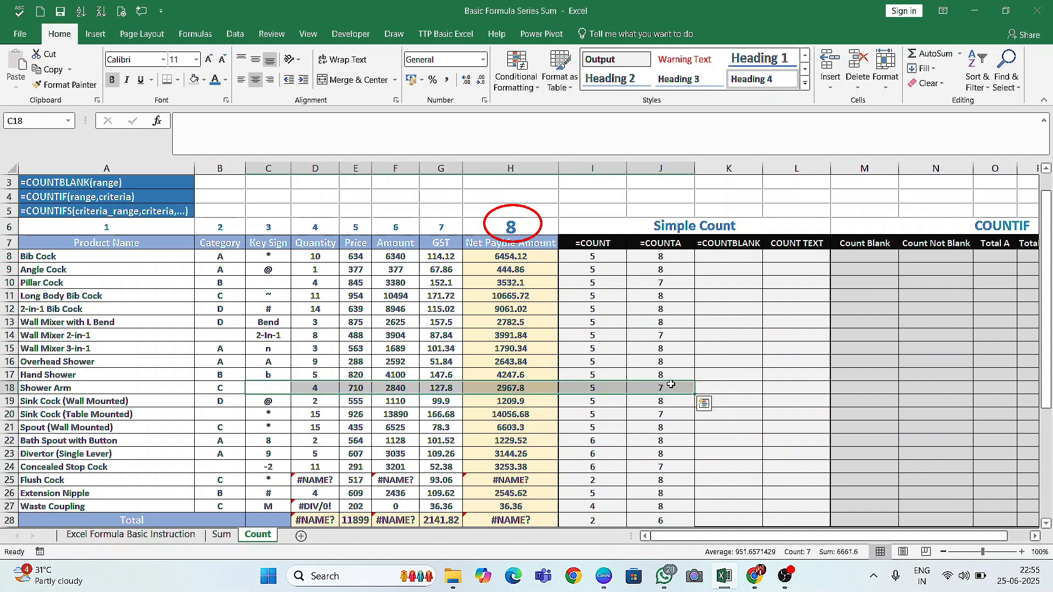
click(672, 385)
- Enter a COUNTBLANK formula over A8:H8 in K8 to count the empty cells in the Bib Cock row
drag(711, 254, 713, 264)
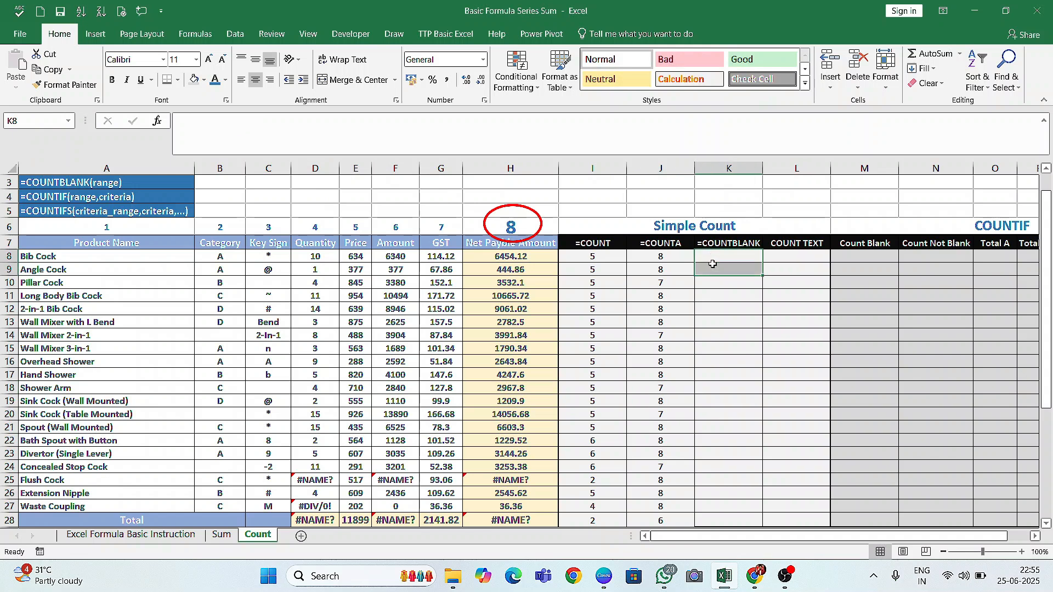
click(719, 254)
text(=)
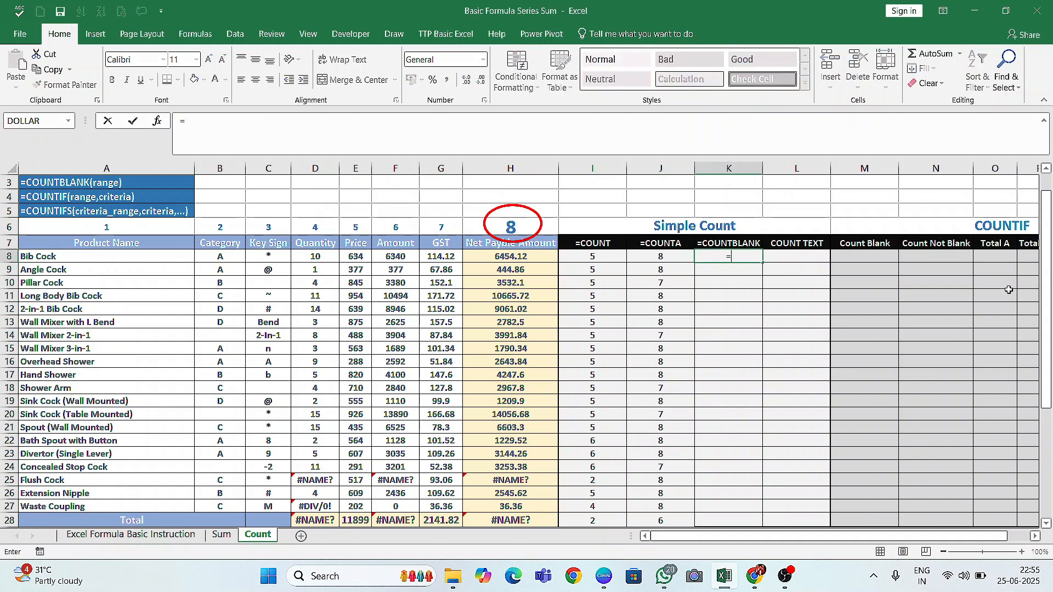
key(Escape)
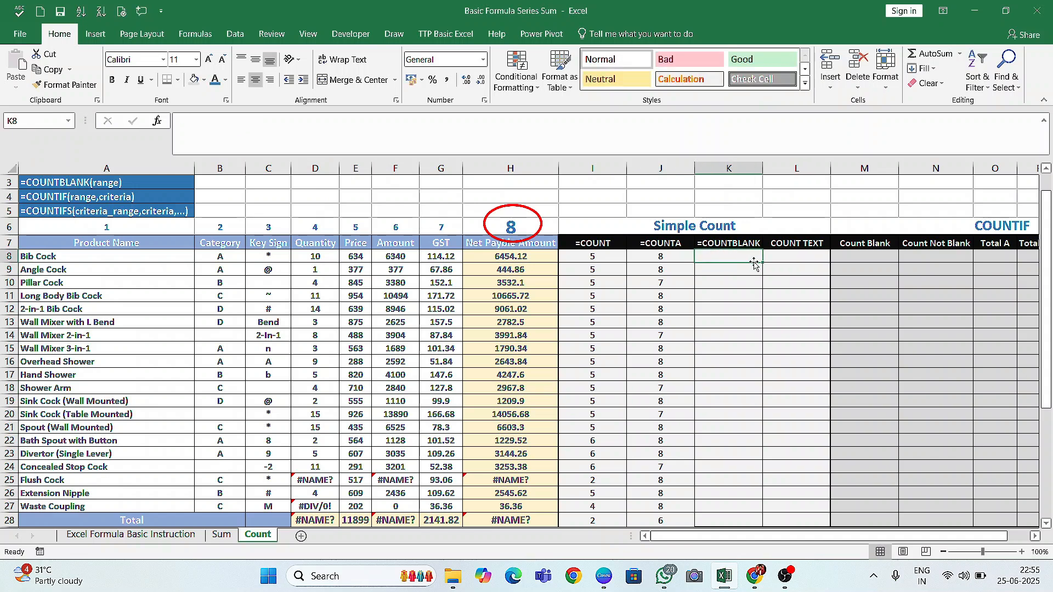
text(=count)
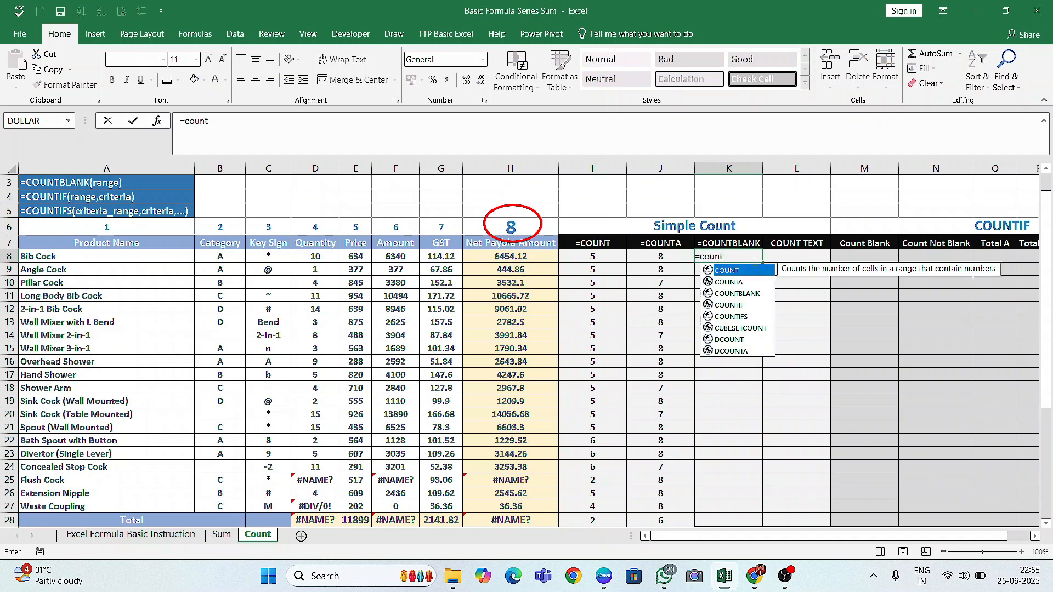
text(bl)
key(Tab)
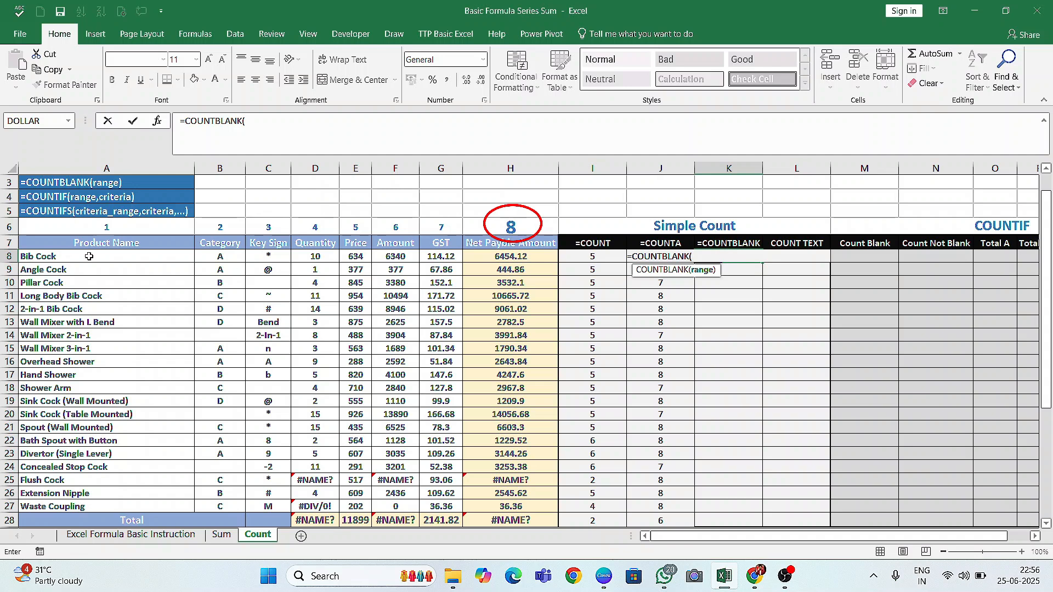
drag(88, 257, 516, 257)
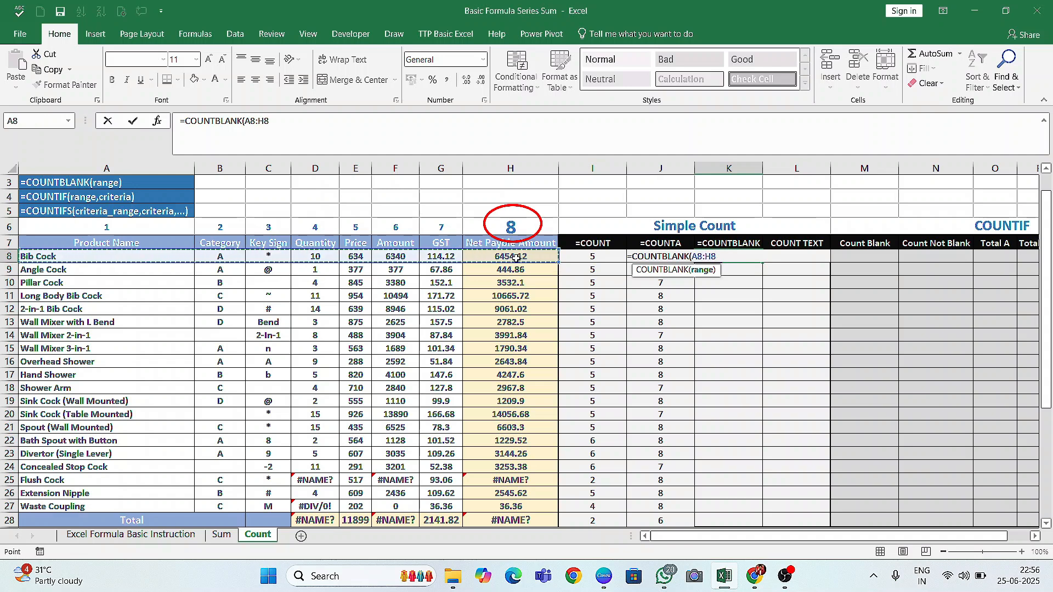
key(Return)
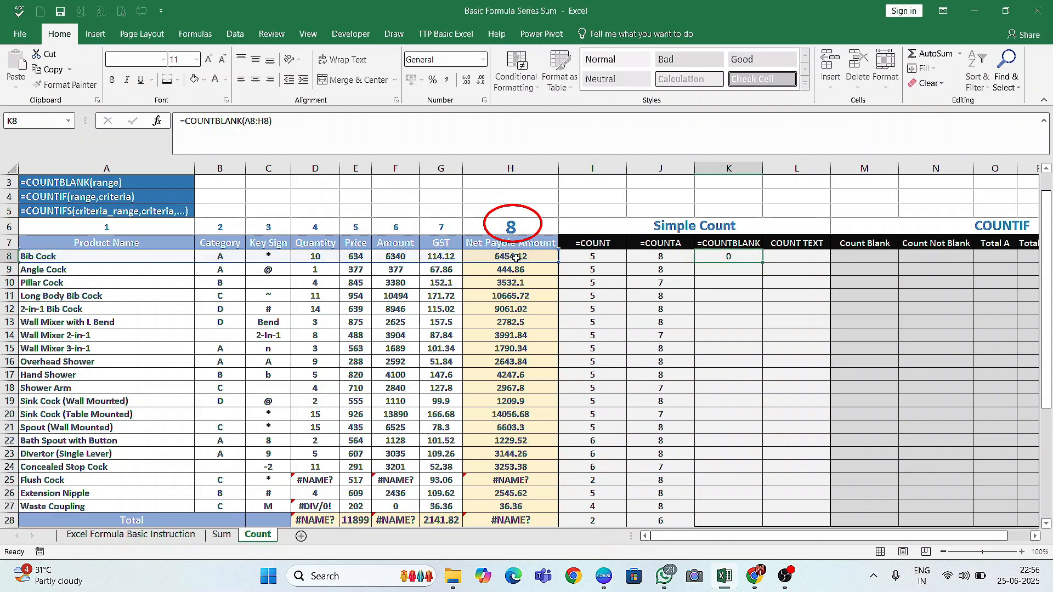
- Fill the COUNTBLANK formula from K8 down to K28
drag(733, 256, 765, 521)
scroll(714, 431, down, 1)
scroll(714, 431, up, 1)
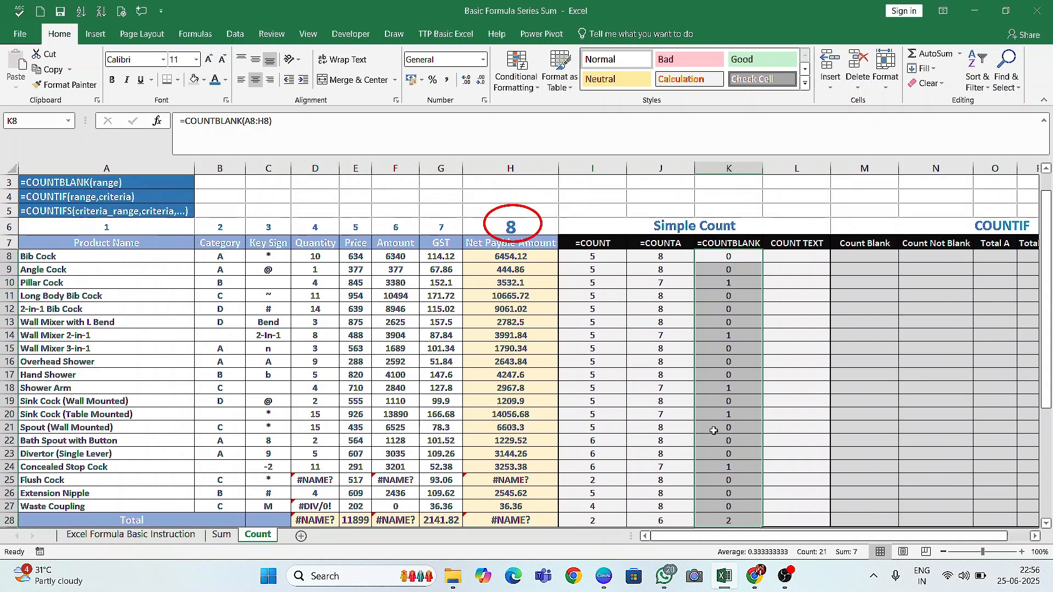
- Check the COUNTBLANK results against the Pillar Cock, Wall Mixer 2-in-1 and Sink Cock (Table Mounted) rows, and review the filled count columns
click(733, 283)
key(shift+space)
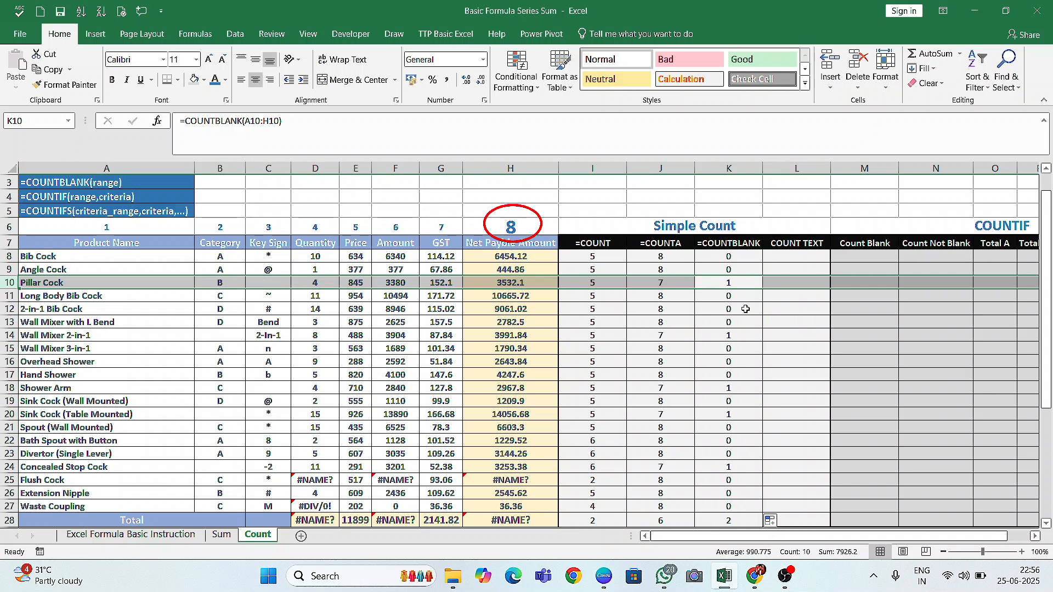
click(729, 335)
key(shift+space)
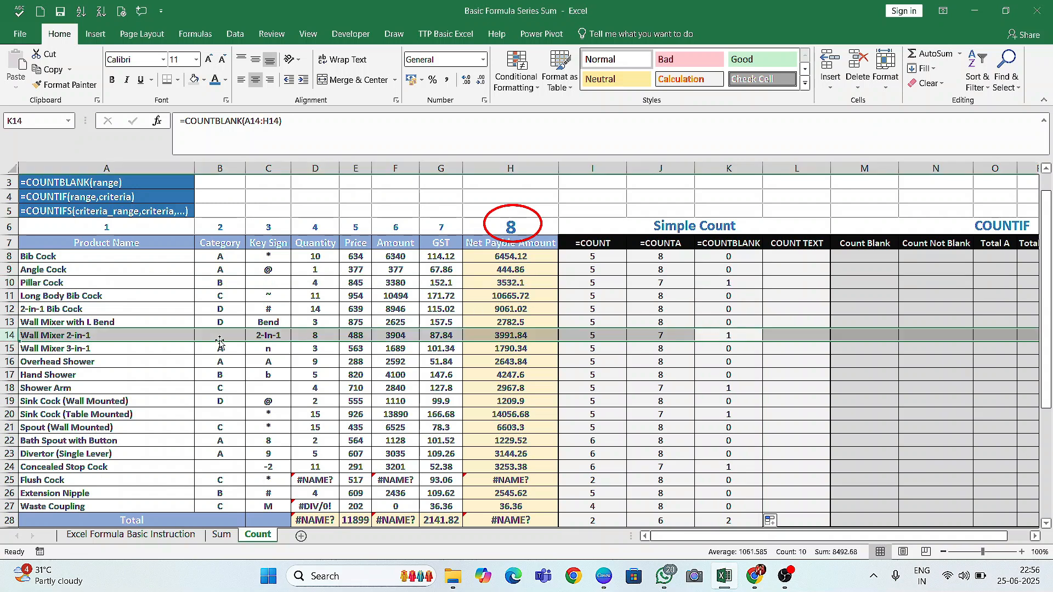
click(729, 412)
key(shift+space)
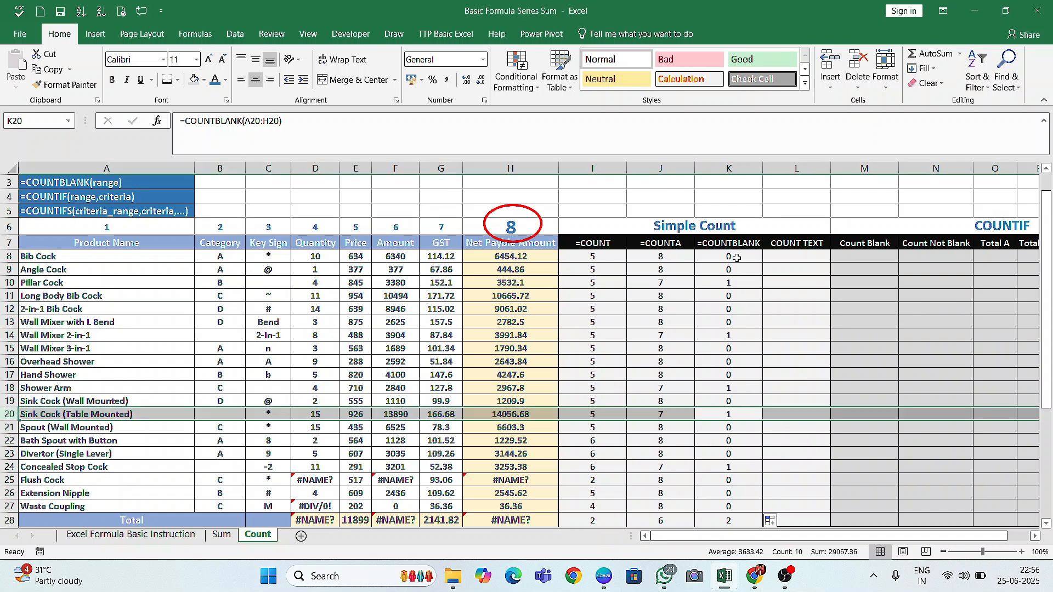
key(Up)
key(Up)
key(Up)
key(Up)
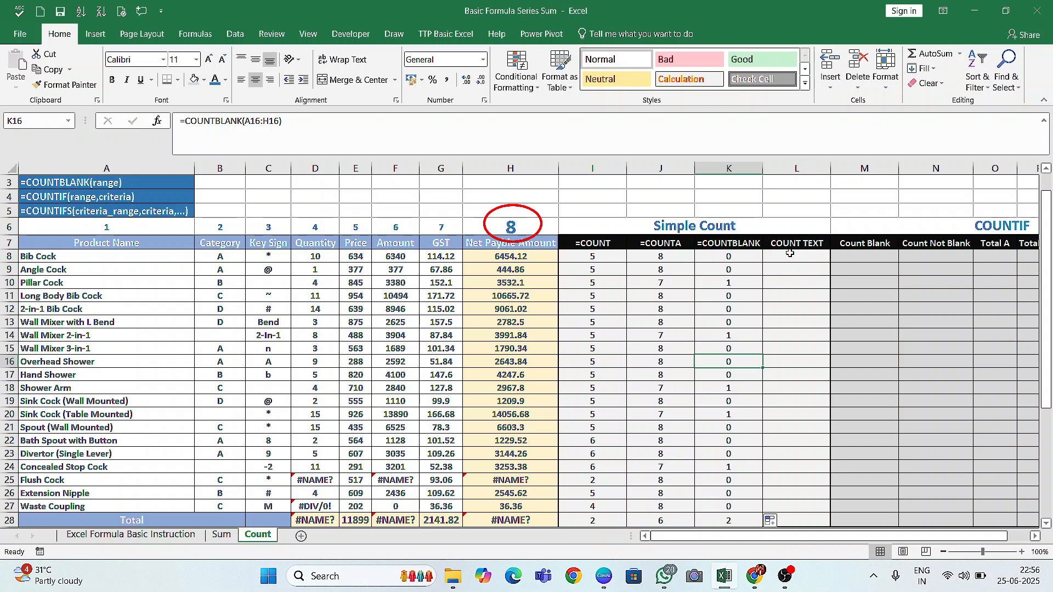
click(790, 253)
drag(599, 244, 737, 361)
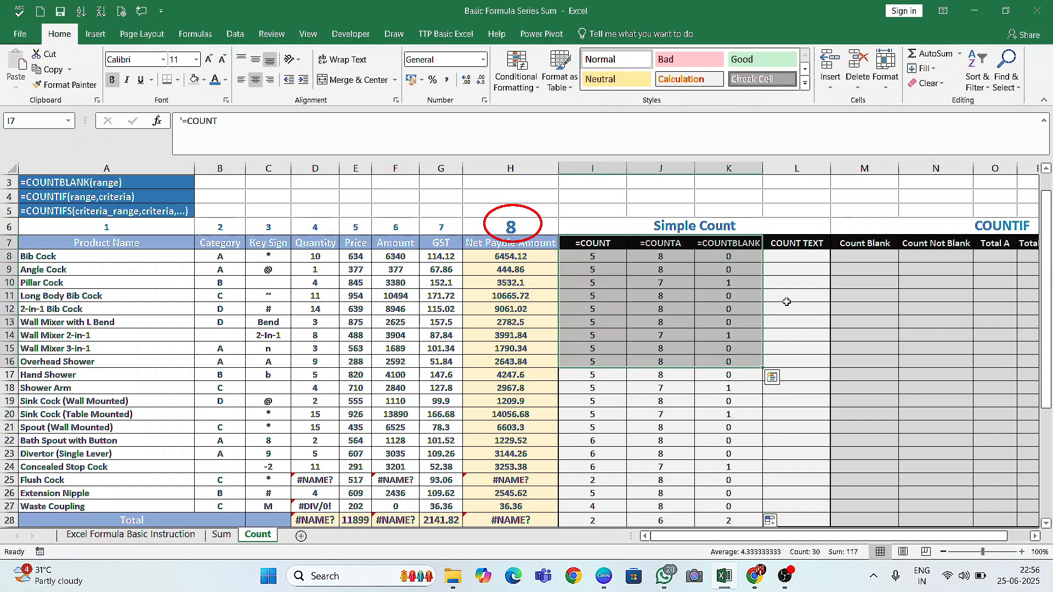
- Build the formula =COUNTA(A8:H8)-COUNT(A8:G8) in L8 to count the text cells in the Bib Cock row
click(808, 258)
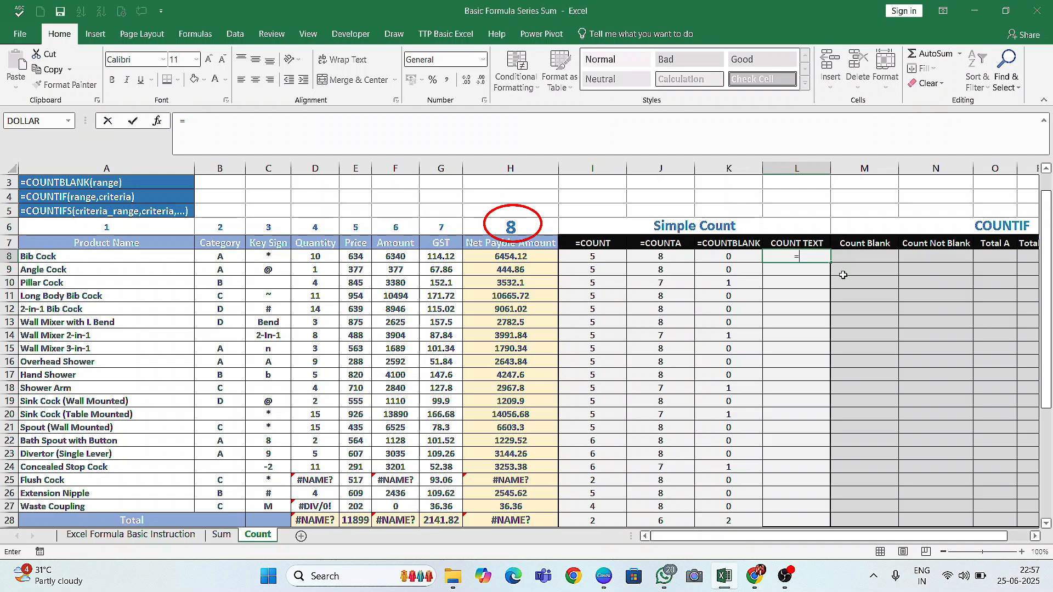
text(counta()
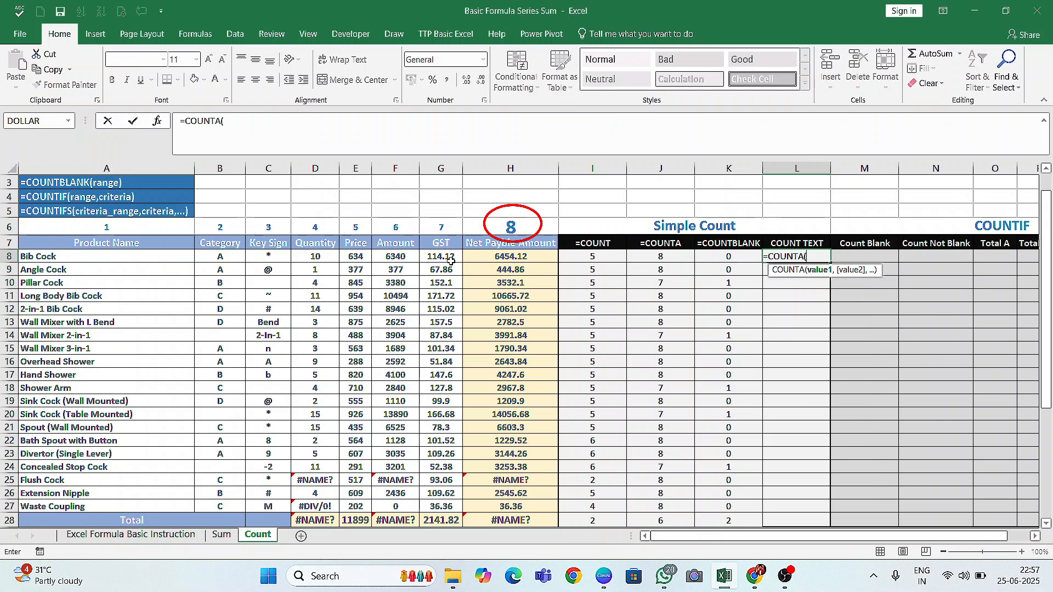
drag(510, 257, 154, 258)
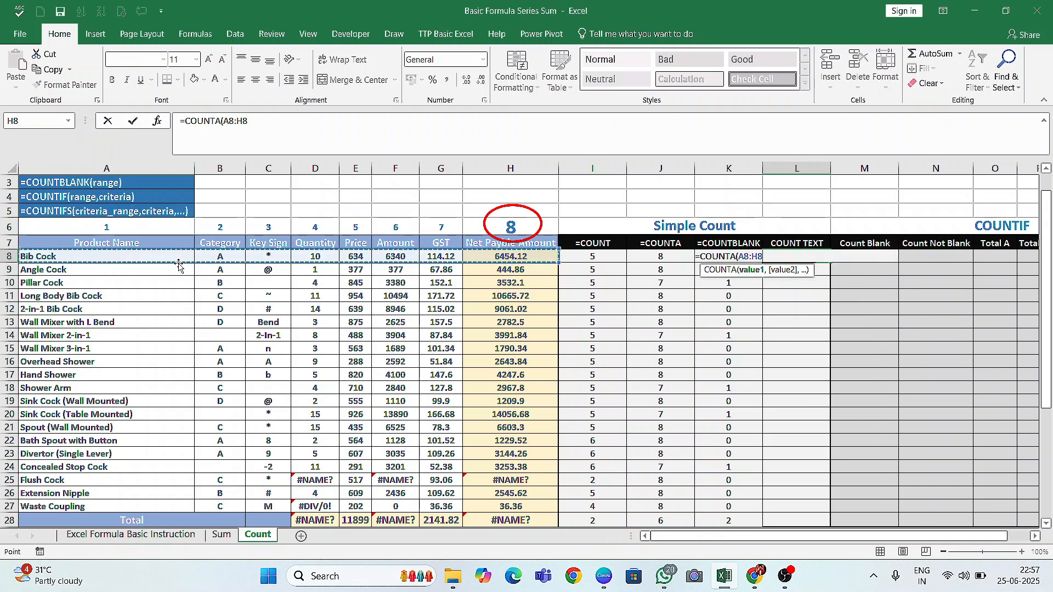
text())
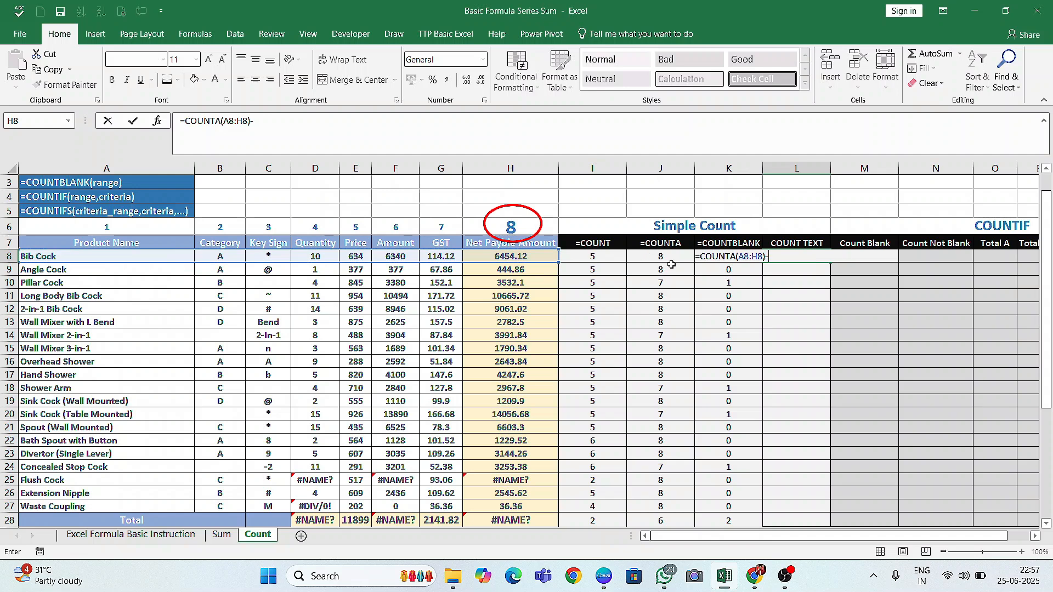
text(-count)
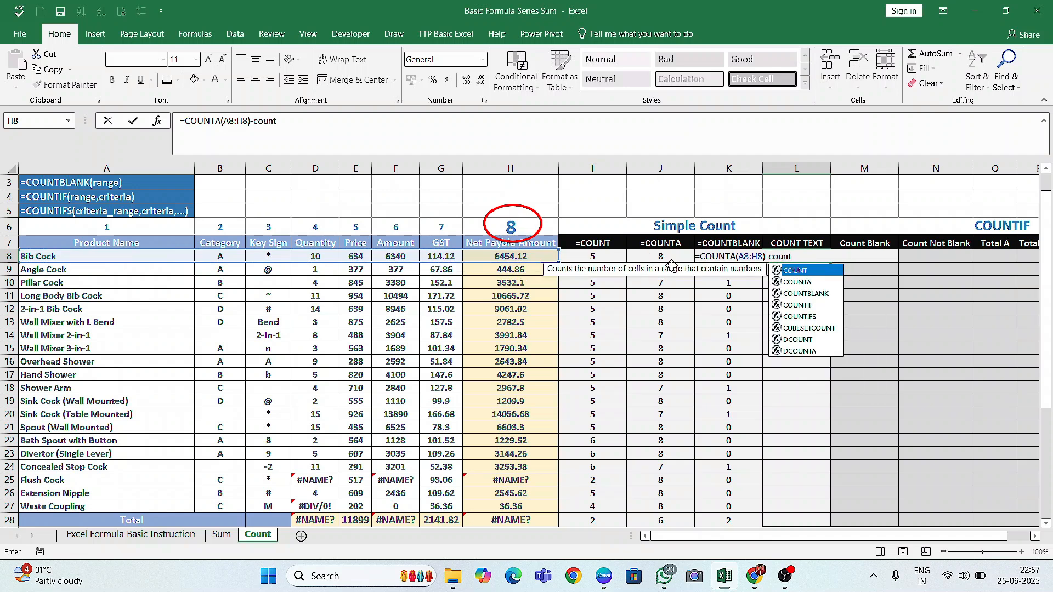
key(Tab)
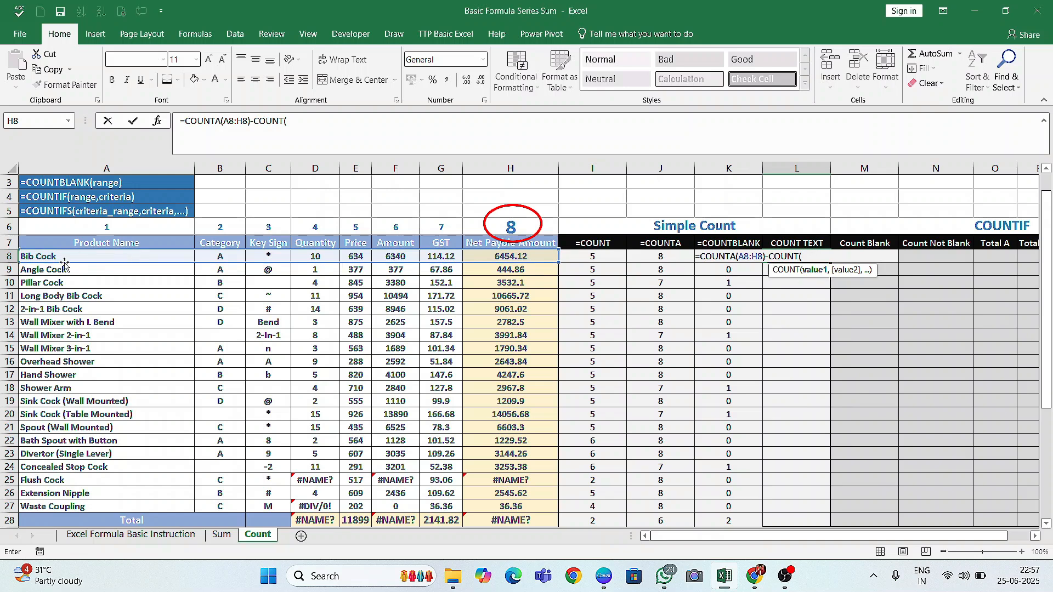
drag(94, 255, 582, 258)
key(shift+Left)
text())
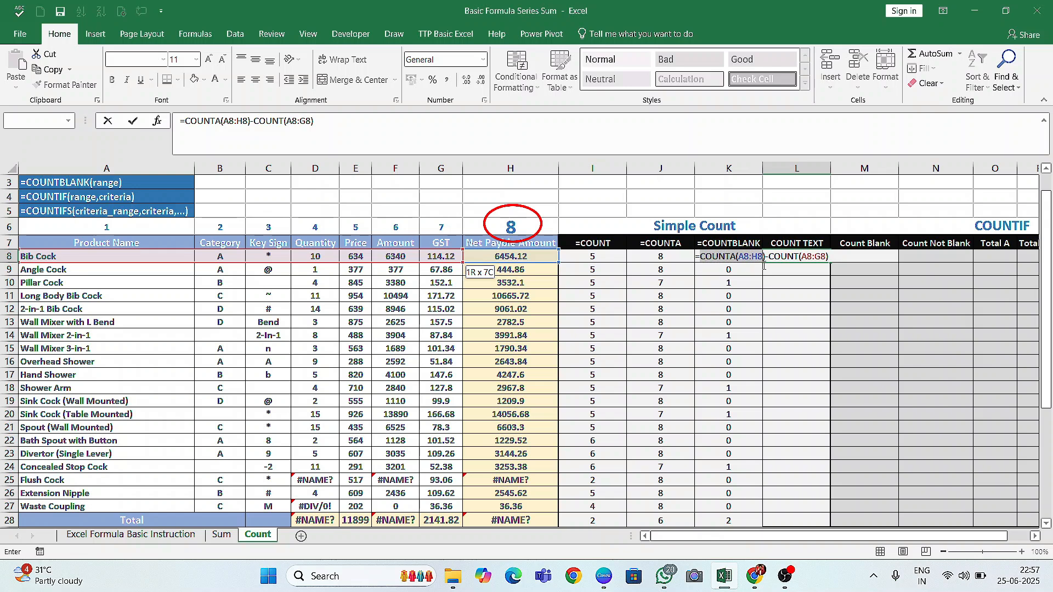
- Examine the COUNTA and COUNT parts of the COUNT TEXT formula in L8 separately
click(712, 264)
click(826, 257)
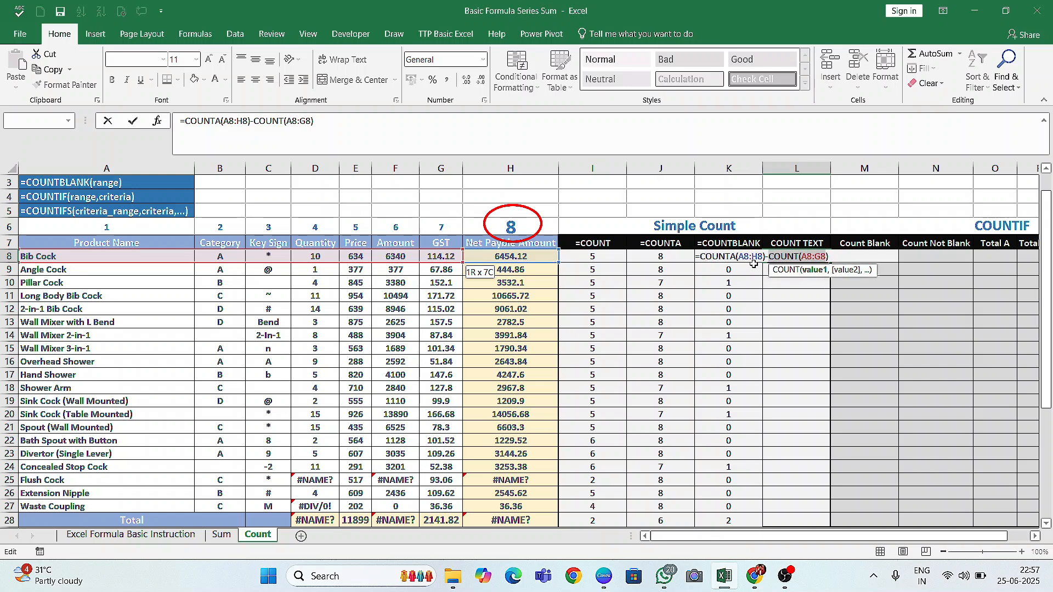
drag(767, 256, 700, 257)
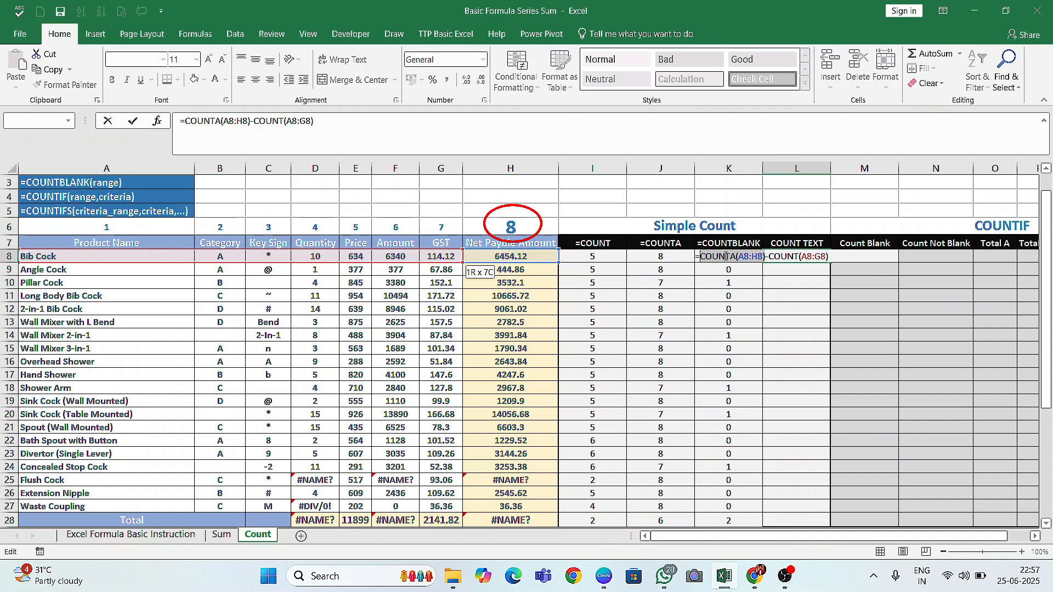
drag(771, 256, 827, 256)
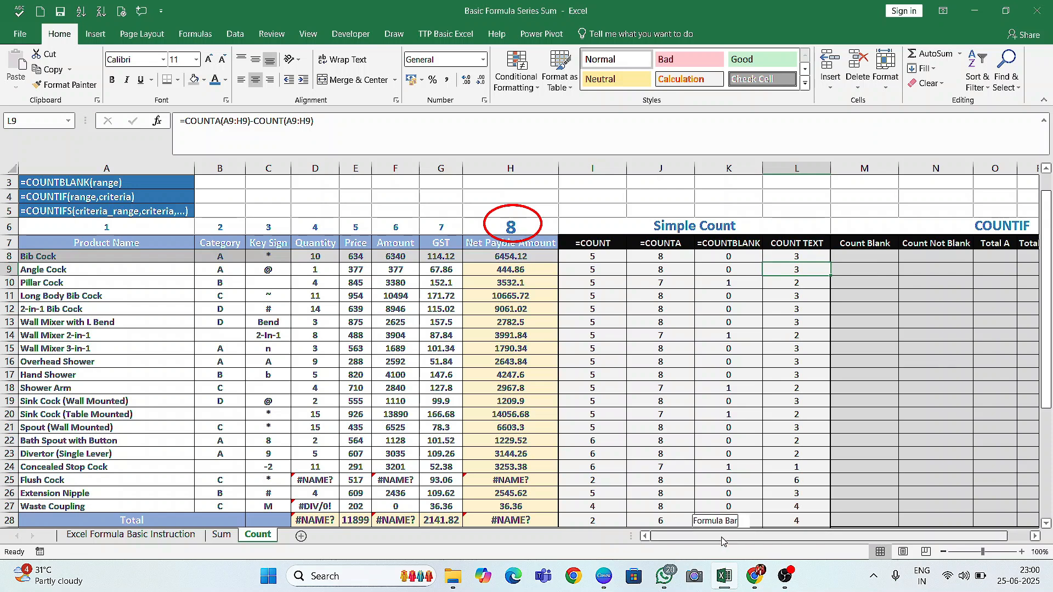
- Hide the Simple Count columns I to L so the COUNTIF section sits beside the product table
drag(724, 542, 785, 541)
drag(416, 169, 604, 174)
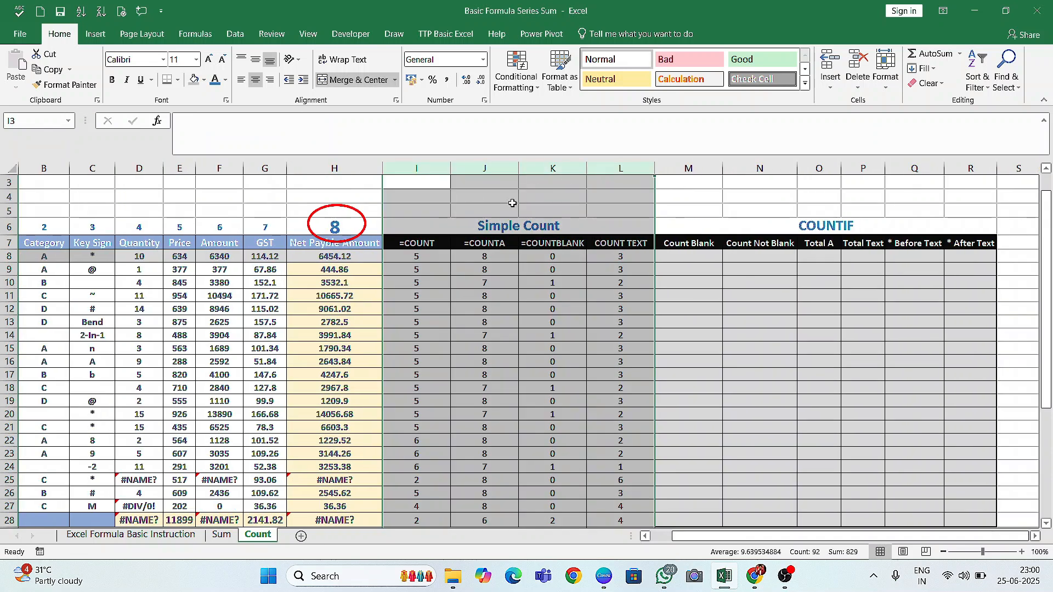
right_click(497, 173)
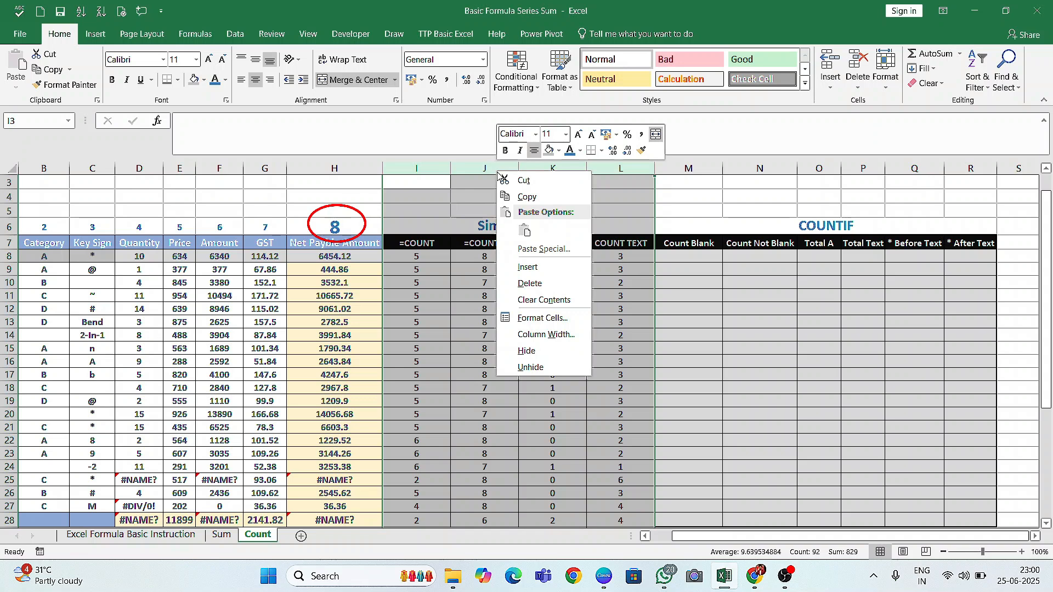
click(535, 350)
click(436, 269)
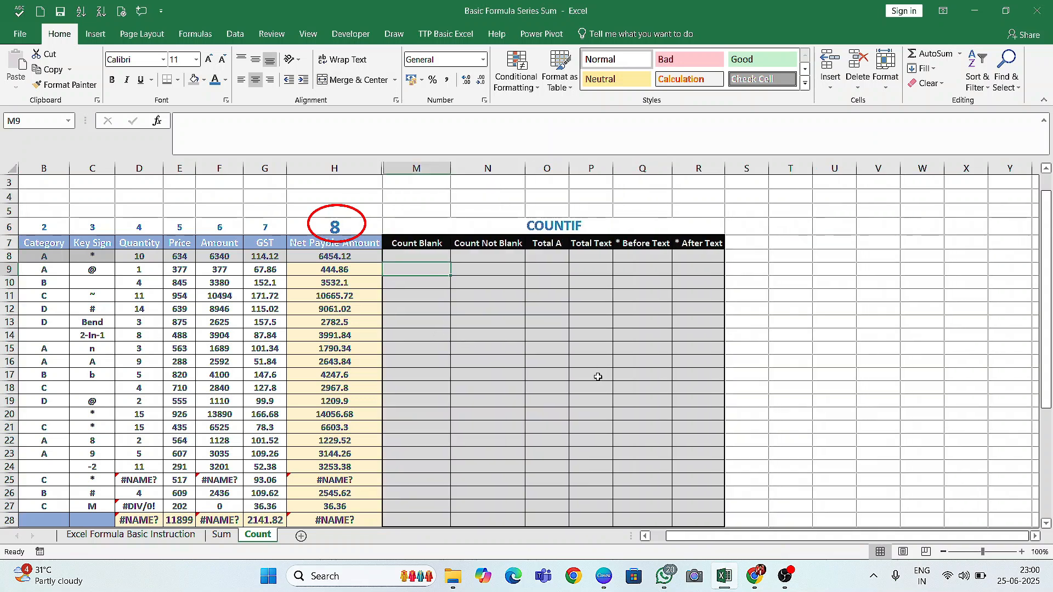
- Enter the formula =COUNTIF(A8:H8,"") in M8 to count the blank cells in the Bib Cock row
drag(789, 536, 772, 536)
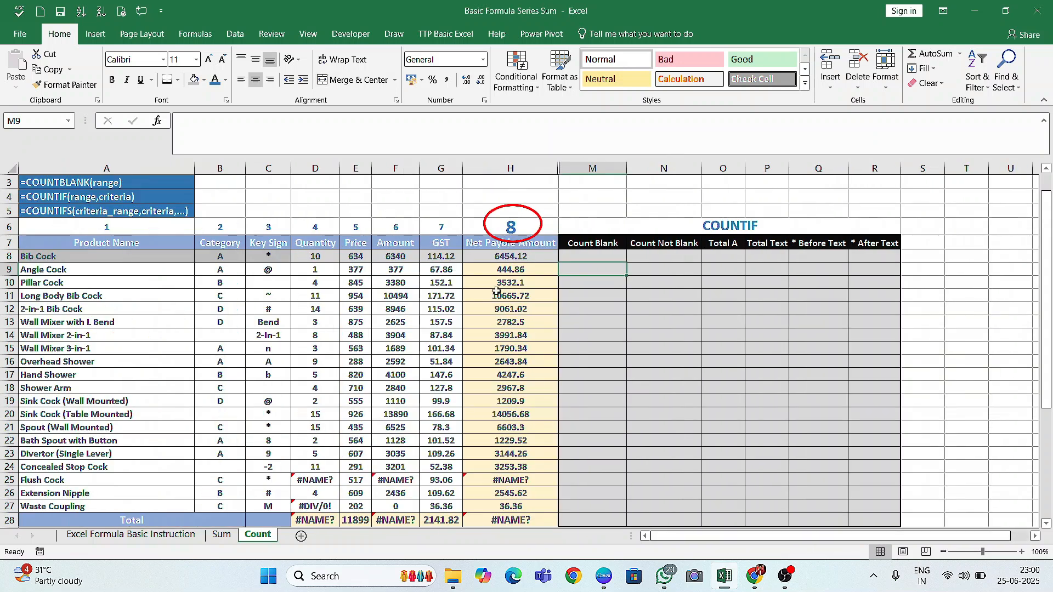
click(365, 272)
click(586, 258)
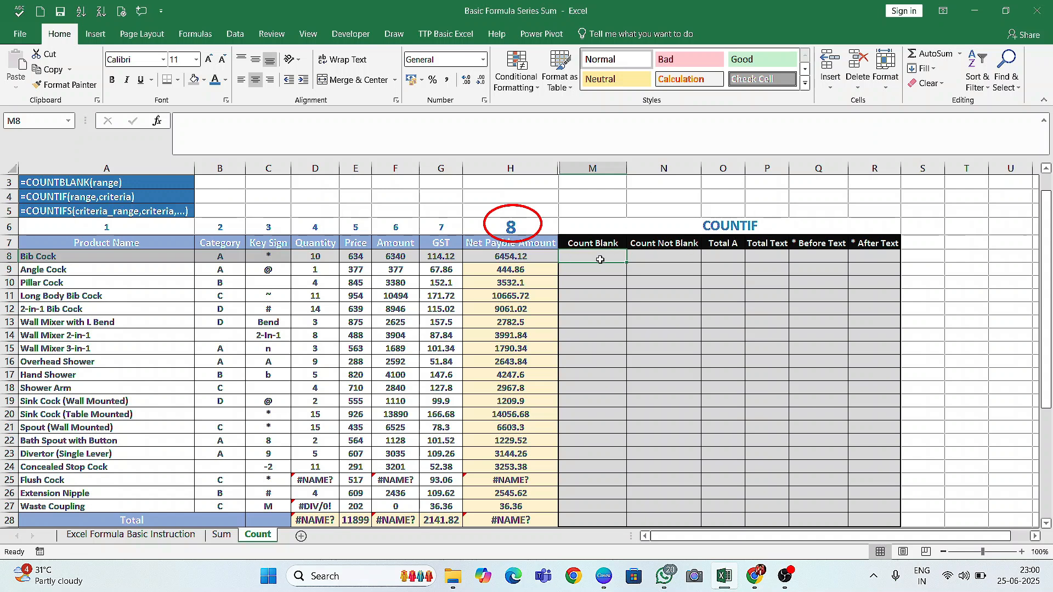
text(=countif)
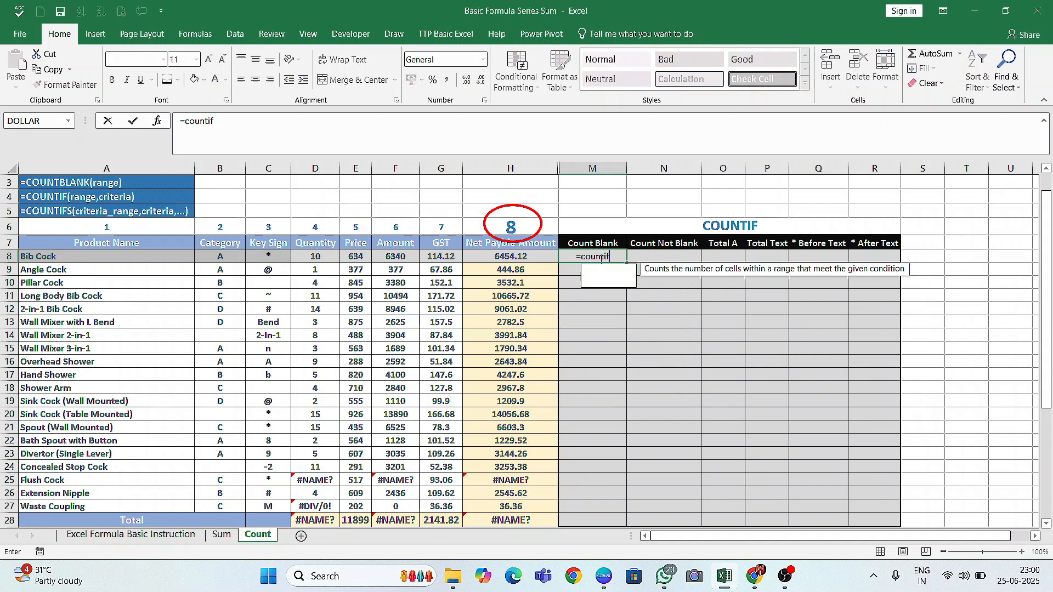
key(Tab)
drag(126, 256, 497, 254)
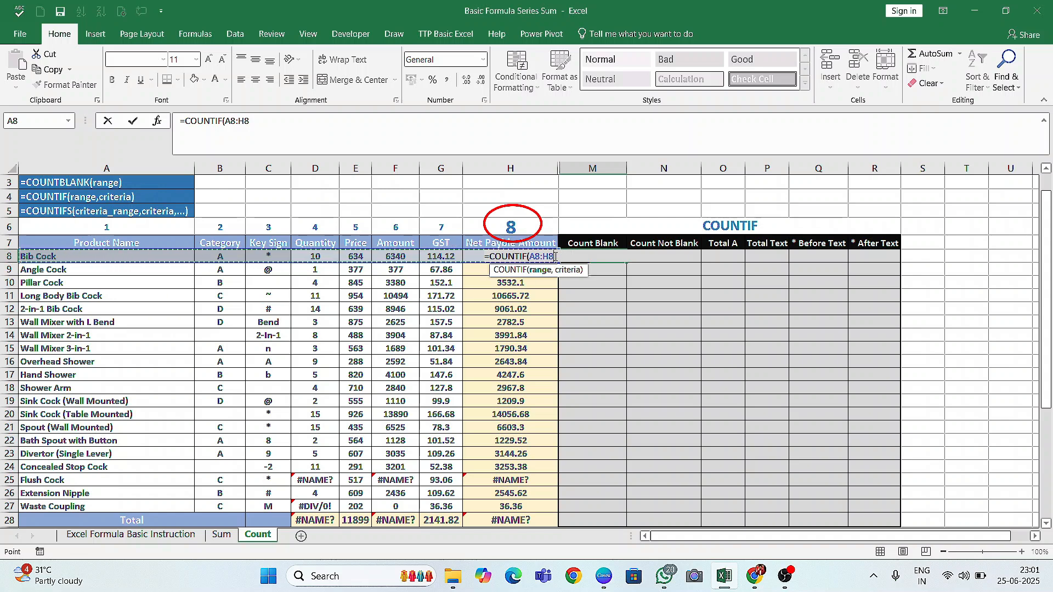
text(,)
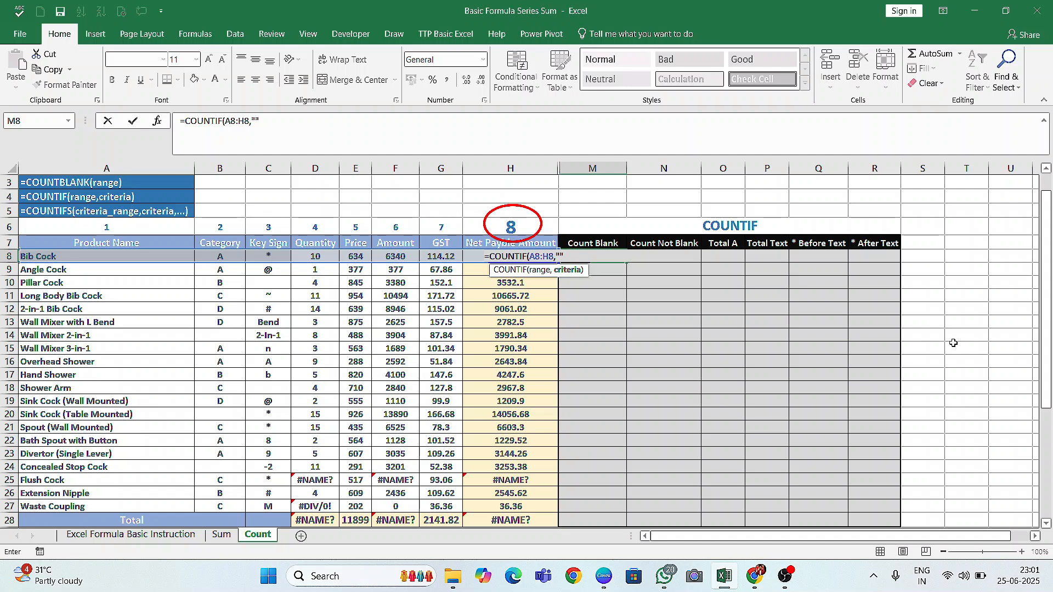
text(""))
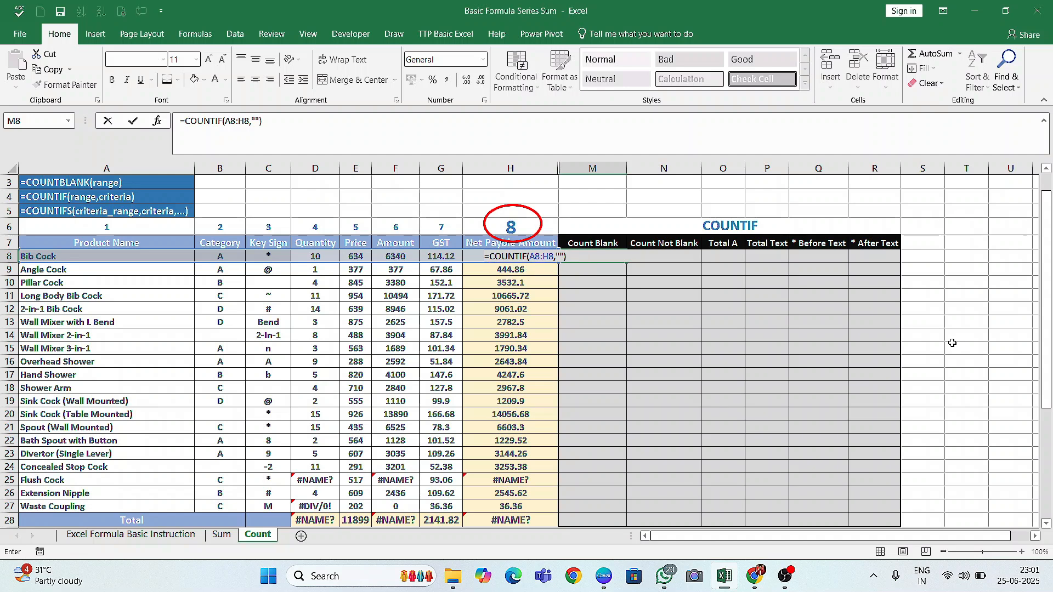
key(Return)
- Fill the Count Blank formula from M8 down to M14 and check it against the Pillar Cock row
click(594, 257)
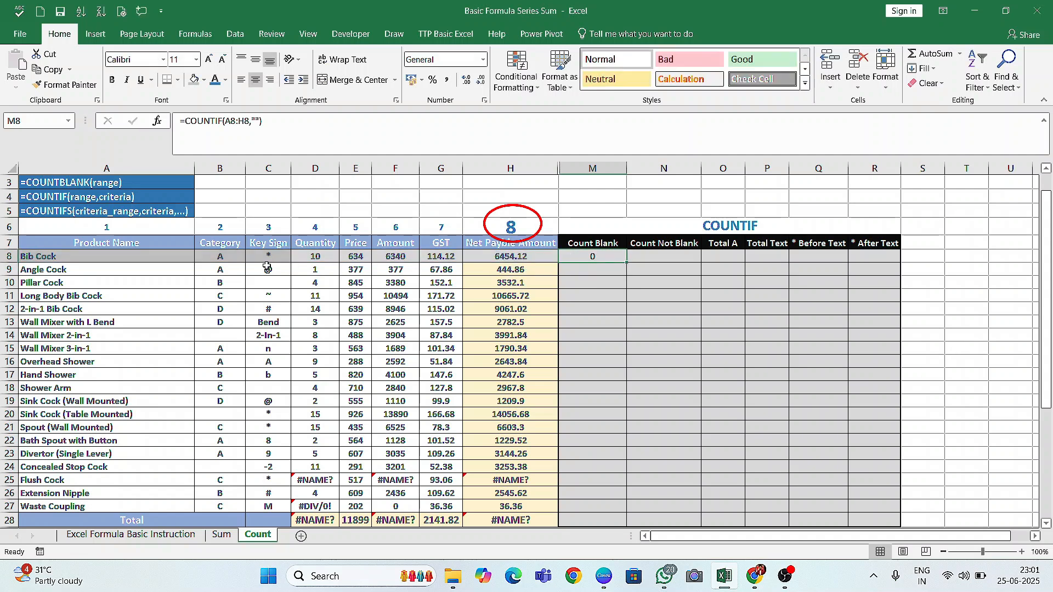
drag(609, 257, 607, 333)
key(ctrl+d)
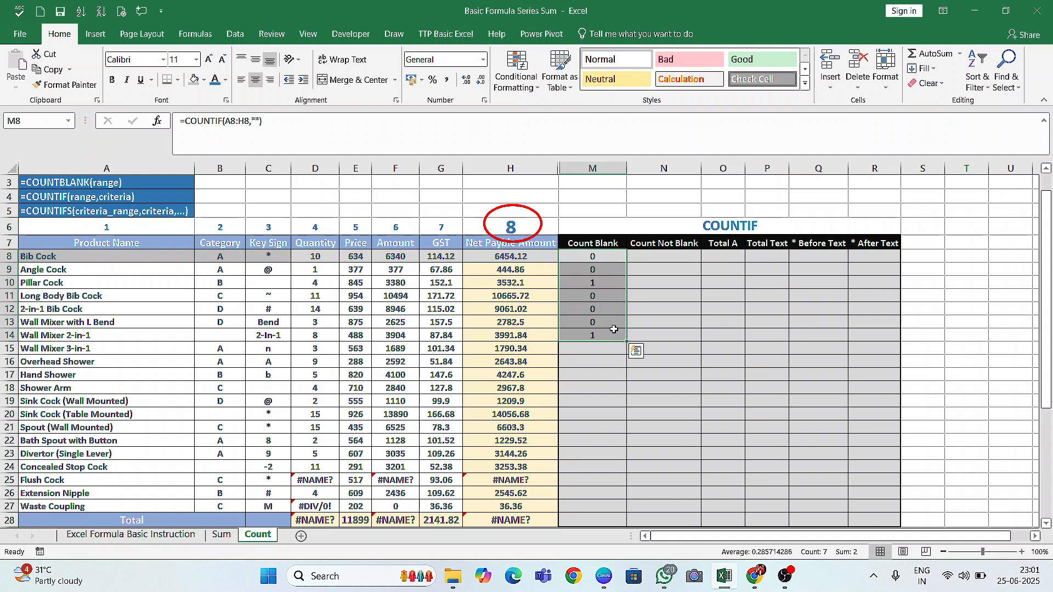
drag(601, 283, 269, 283)
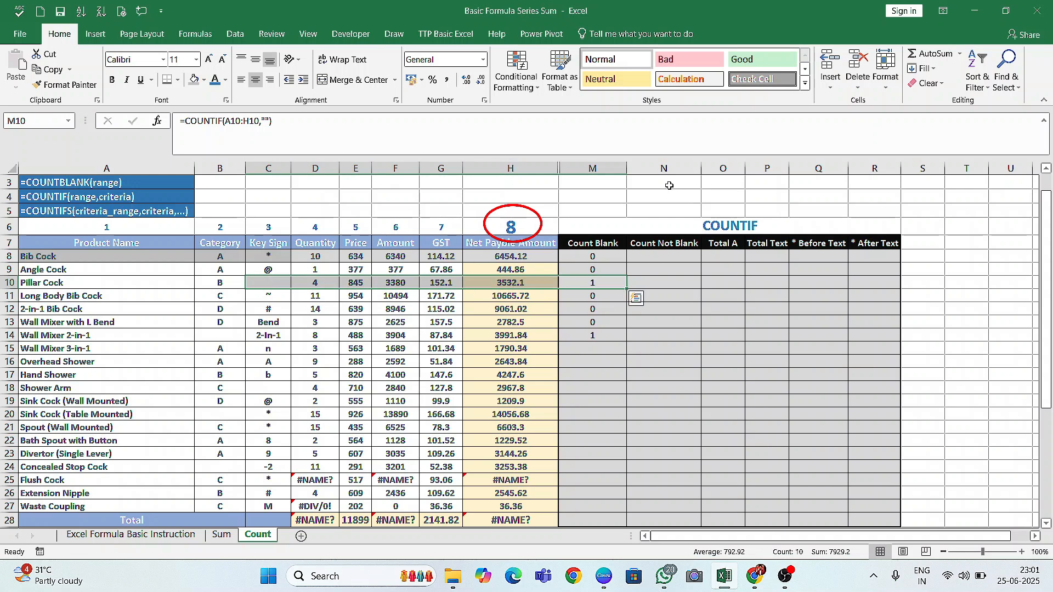
- Unhide the Simple Count columns I to L and compare the COUNTBLANK and Count Blank results for Pillar Cock and Wall Mixer 2-in-1
drag(527, 168, 576, 168)
right_click(576, 169)
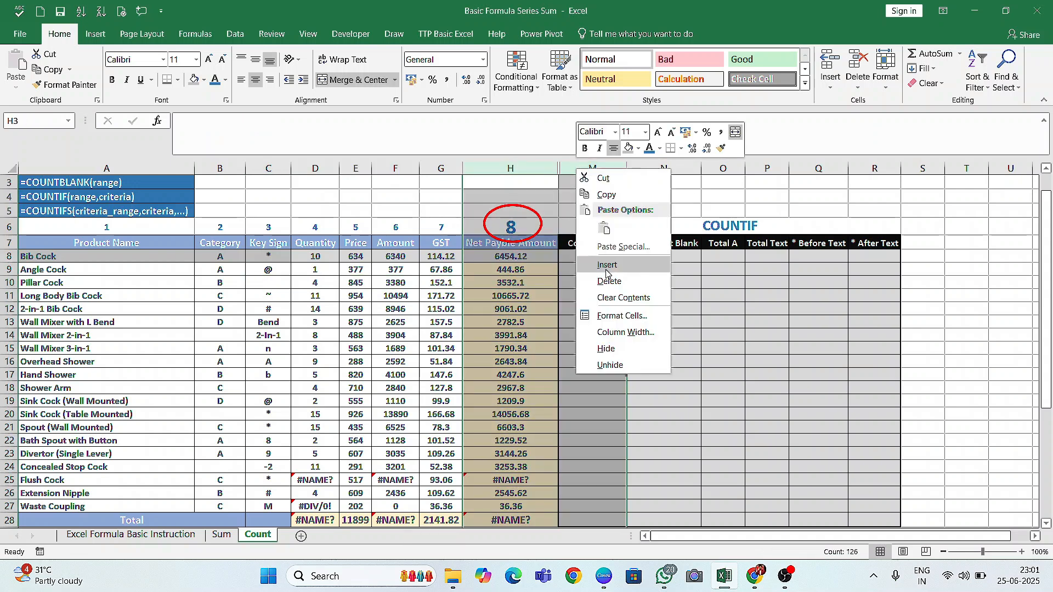
click(614, 364)
click(866, 282)
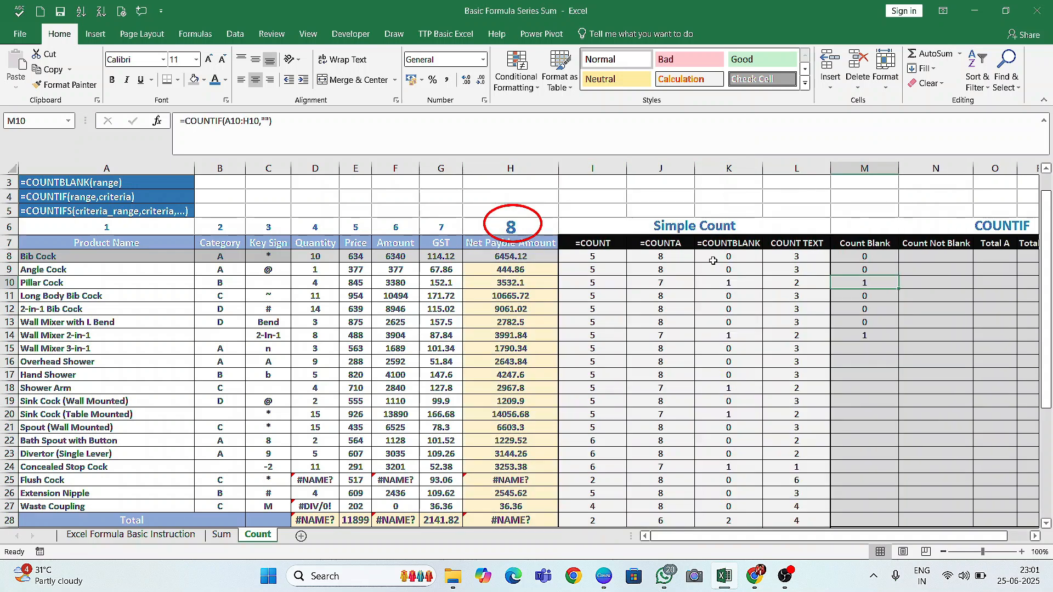
drag(738, 243, 738, 335)
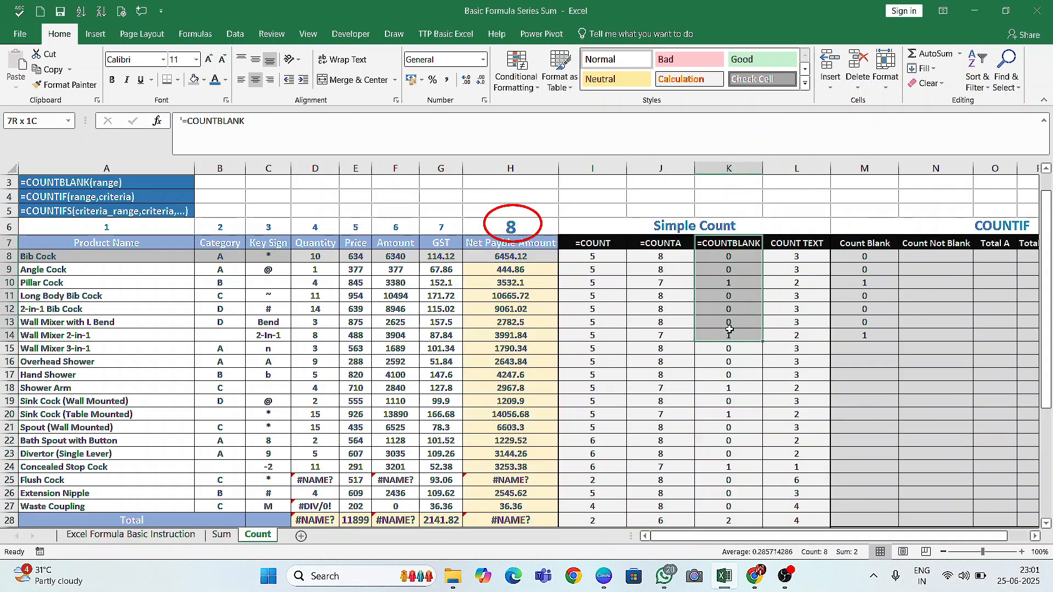
drag(733, 284, 859, 283)
click(713, 285)
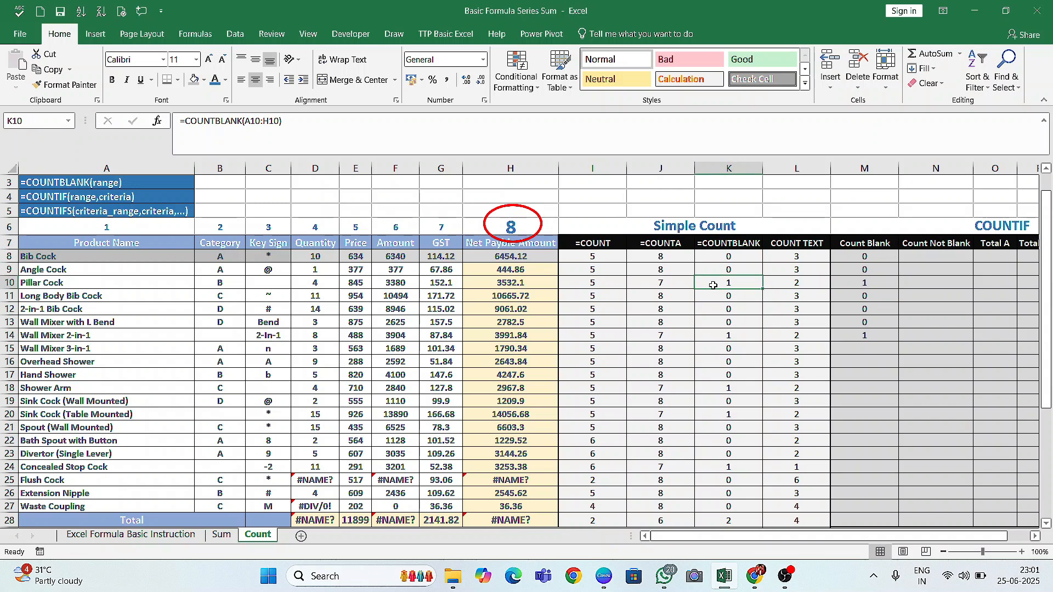
click(877, 285)
click(738, 338)
click(859, 334)
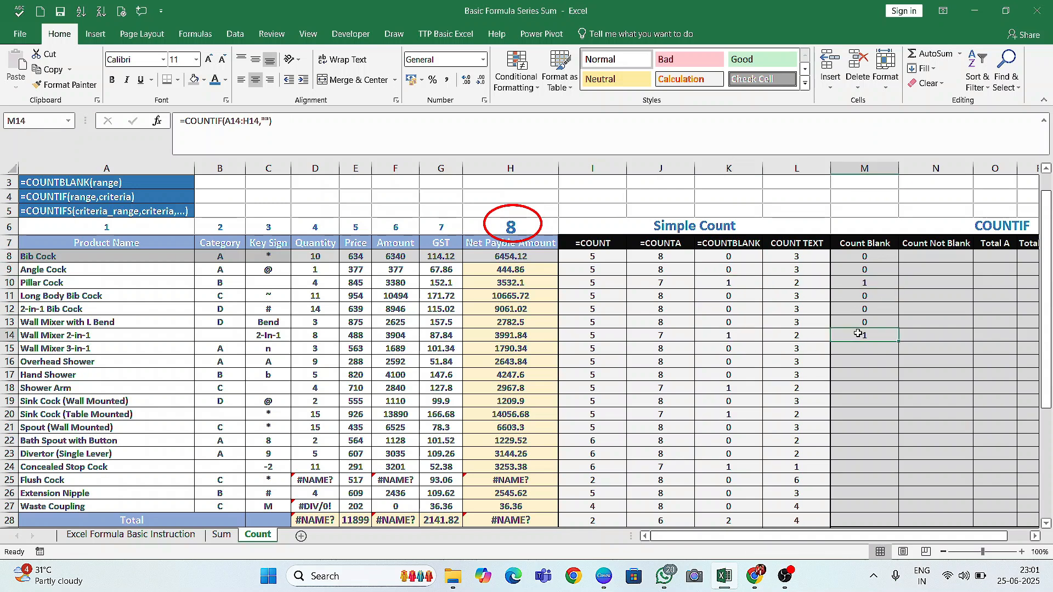
click(313, 257)
click(316, 284)
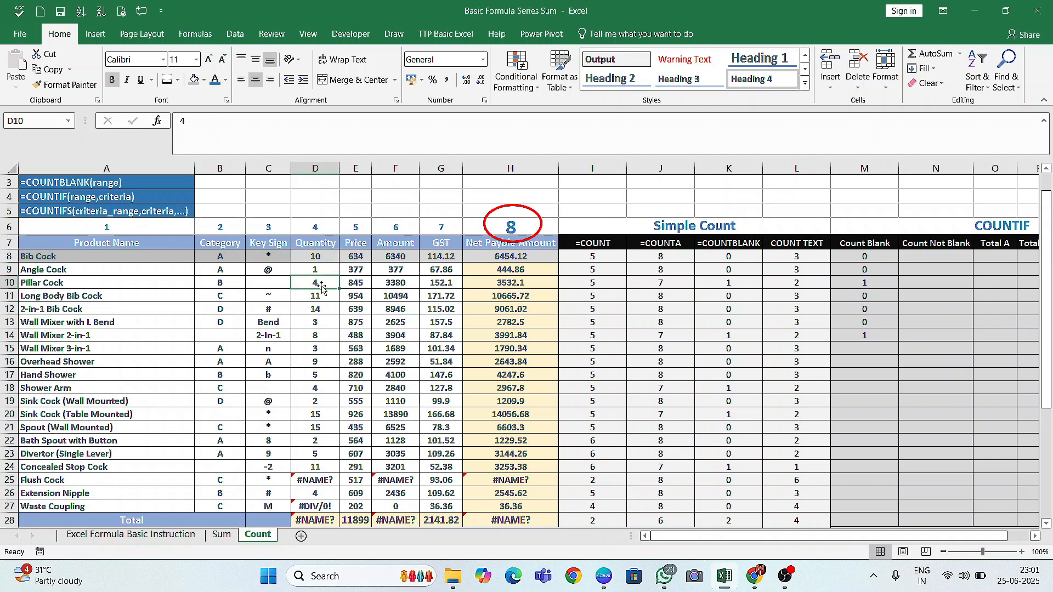
key(Delete)
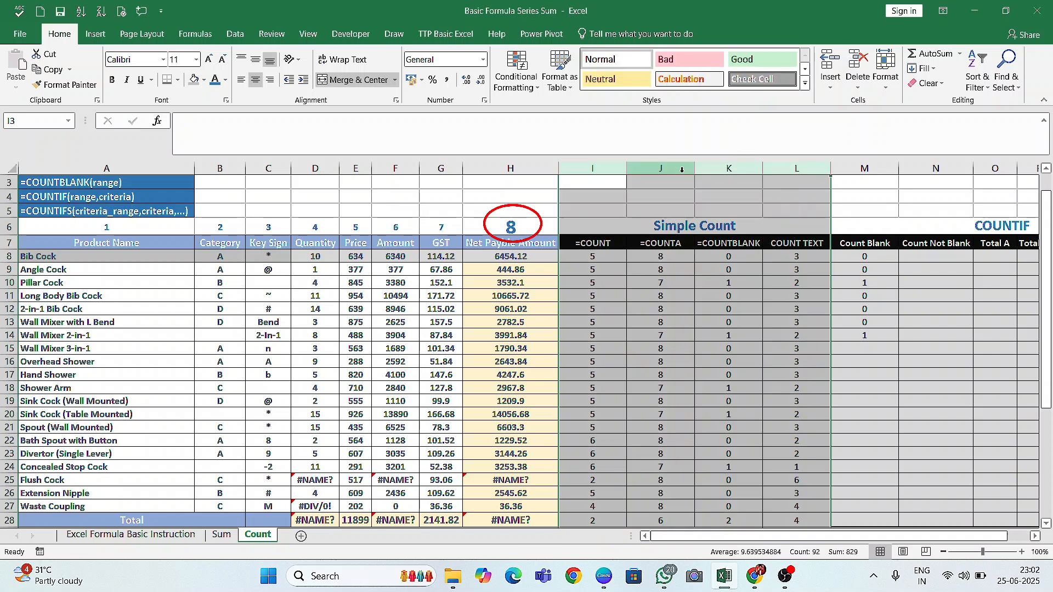
- Hide the Simple Count columns I to L again and fill the Count Blank formula from M14 down to M28
right_click(682, 170)
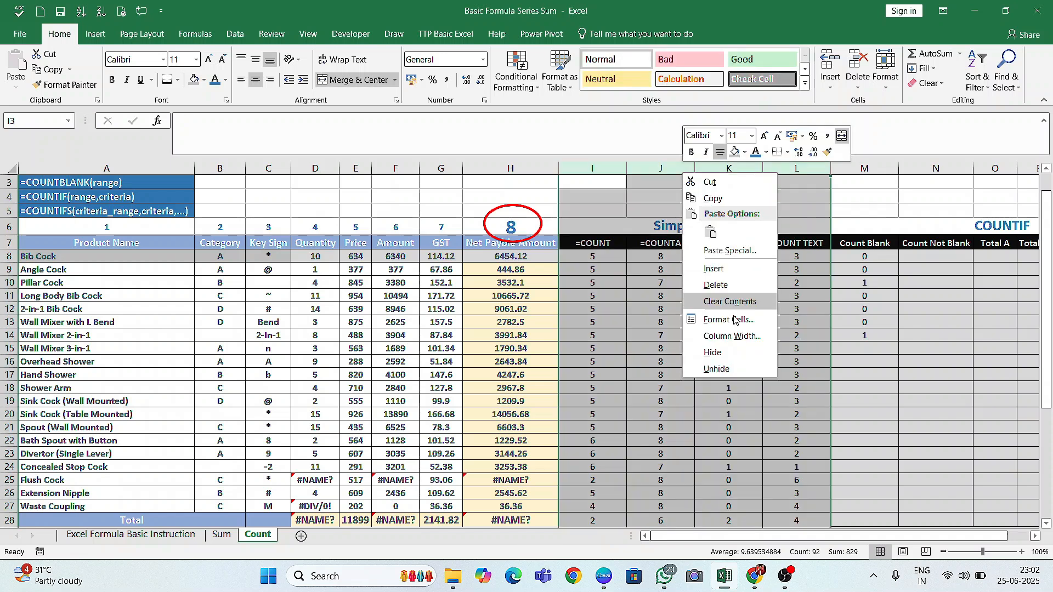
click(713, 355)
click(602, 271)
click(593, 335)
click(549, 351)
drag(604, 334, 588, 520)
key(ctrl+d)
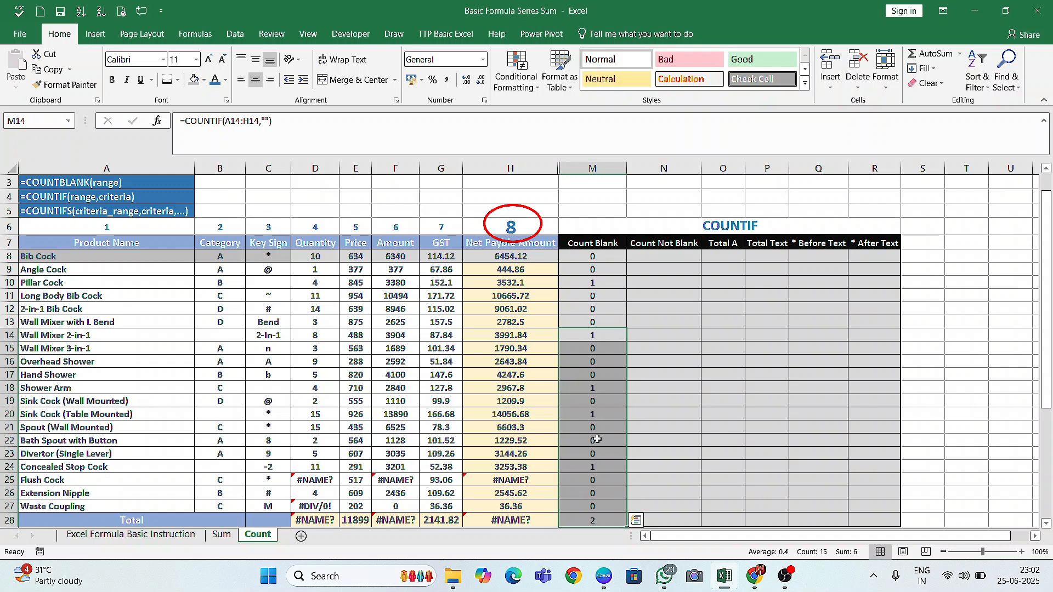
- Enter the formula =COUNTIF(A8:H8,"<>") in N8 to count the non-blank cells in the Bib Cock row
click(661, 256)
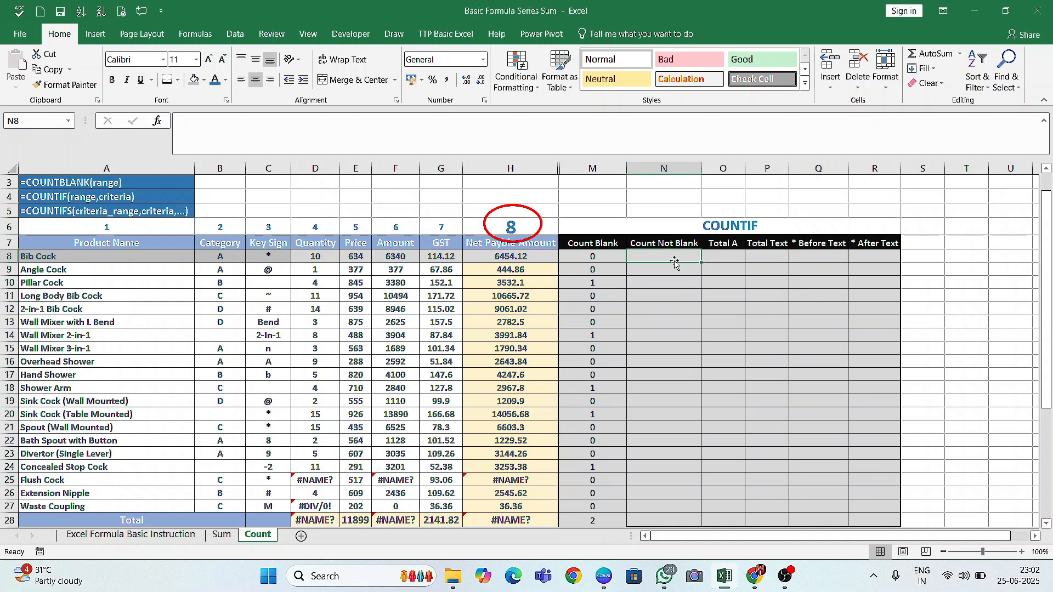
text(=cou)
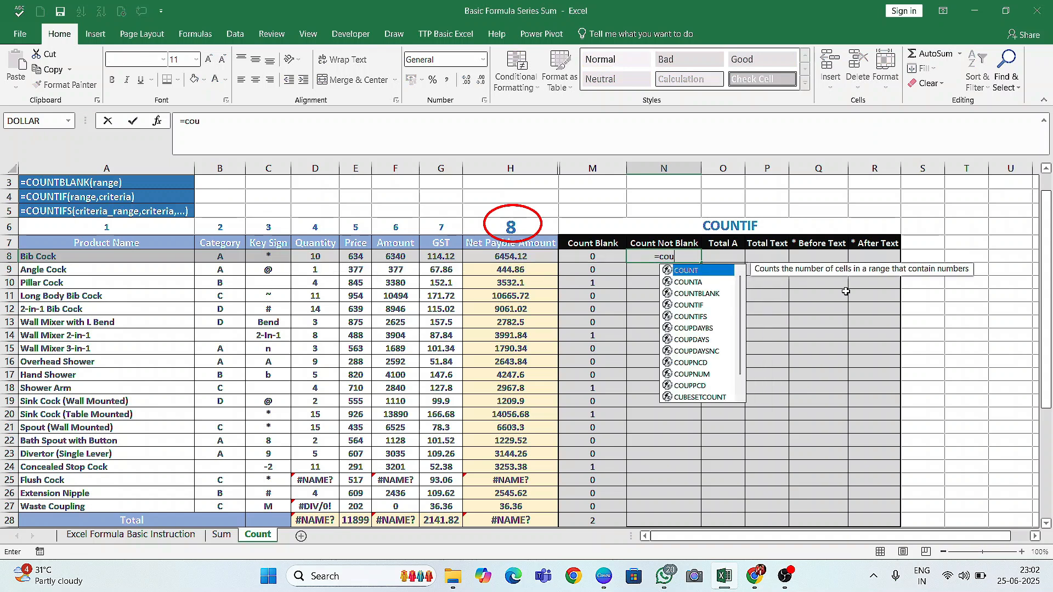
text(ntif)
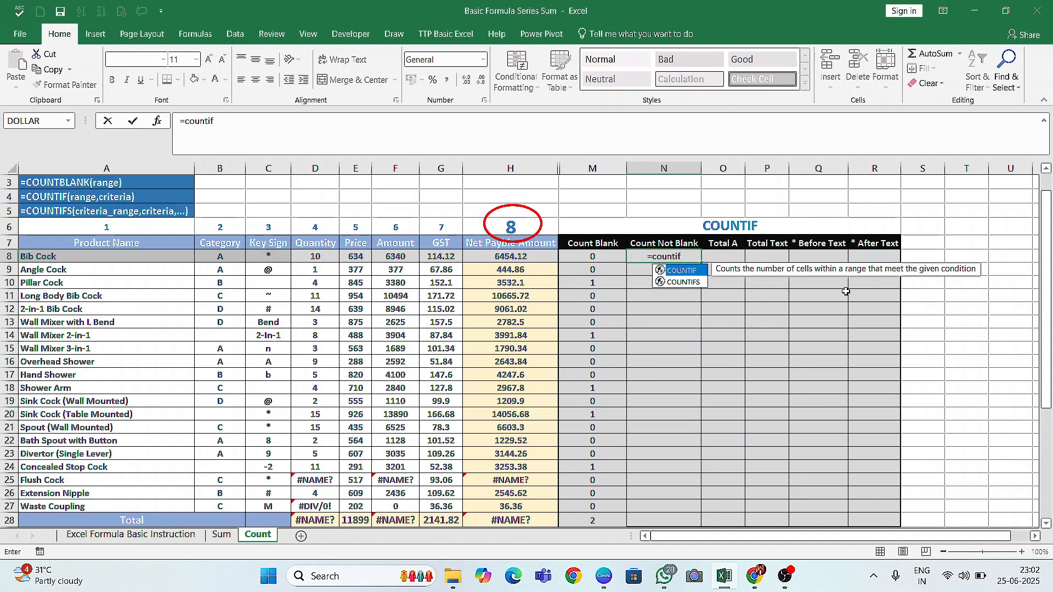
key(Tab)
drag(159, 256, 498, 257)
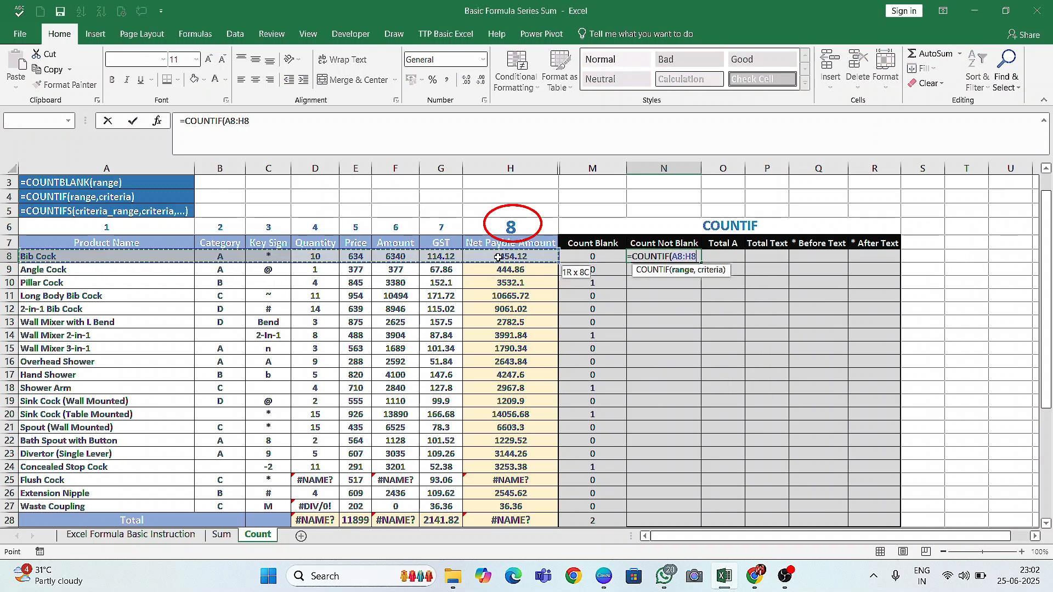
text(,)
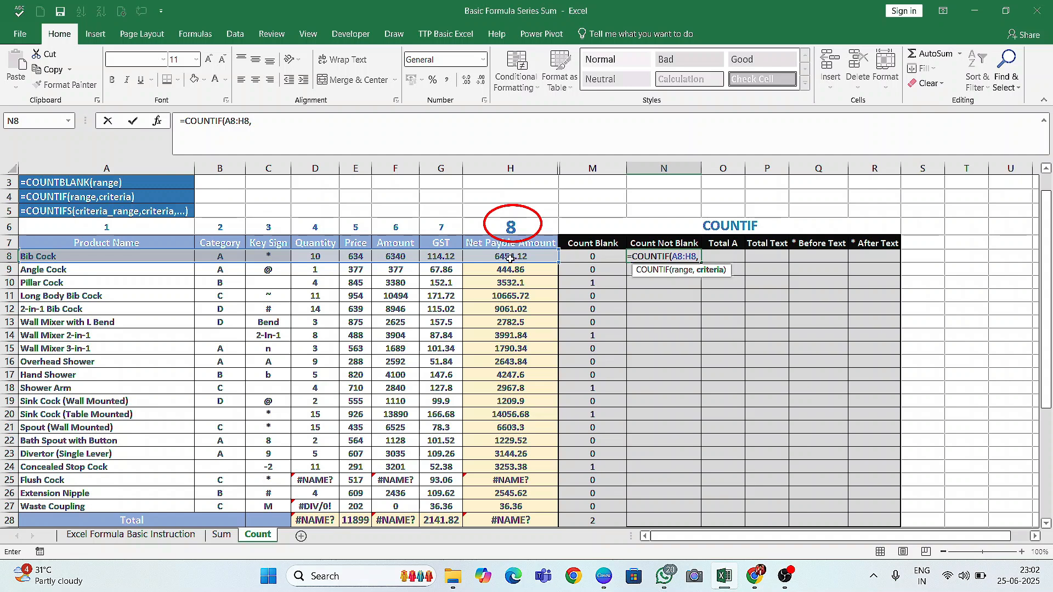
text("<>)
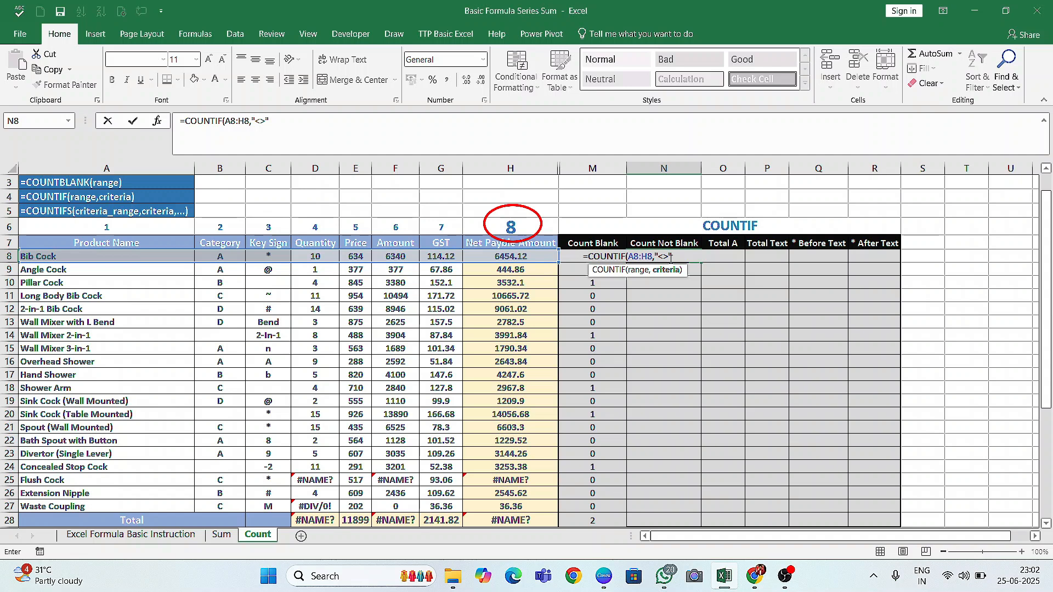
key(Return)
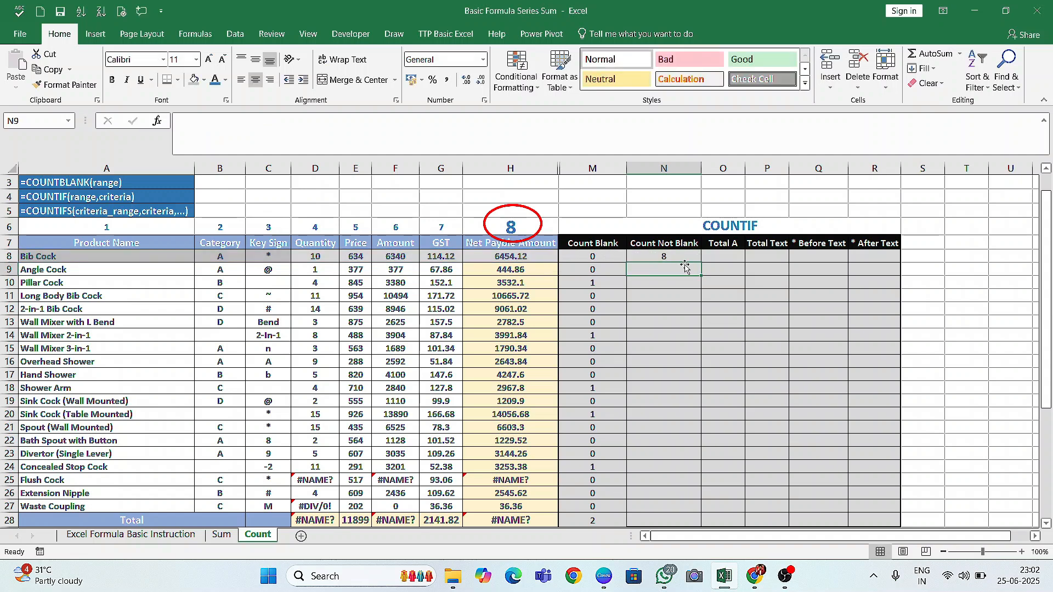
- Fill the Count Not Blank formula from N8 down to the Total row in N28 and review the formula in N8
click(687, 260)
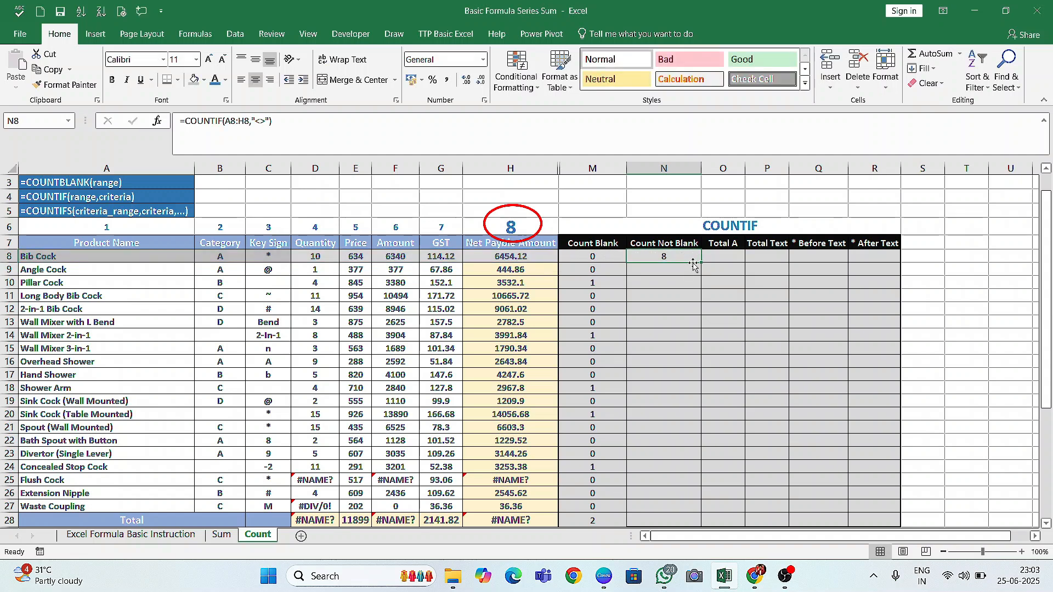
drag(663, 257, 674, 293)
key(ctrl+d)
key(ctrl+d)
click(677, 283)
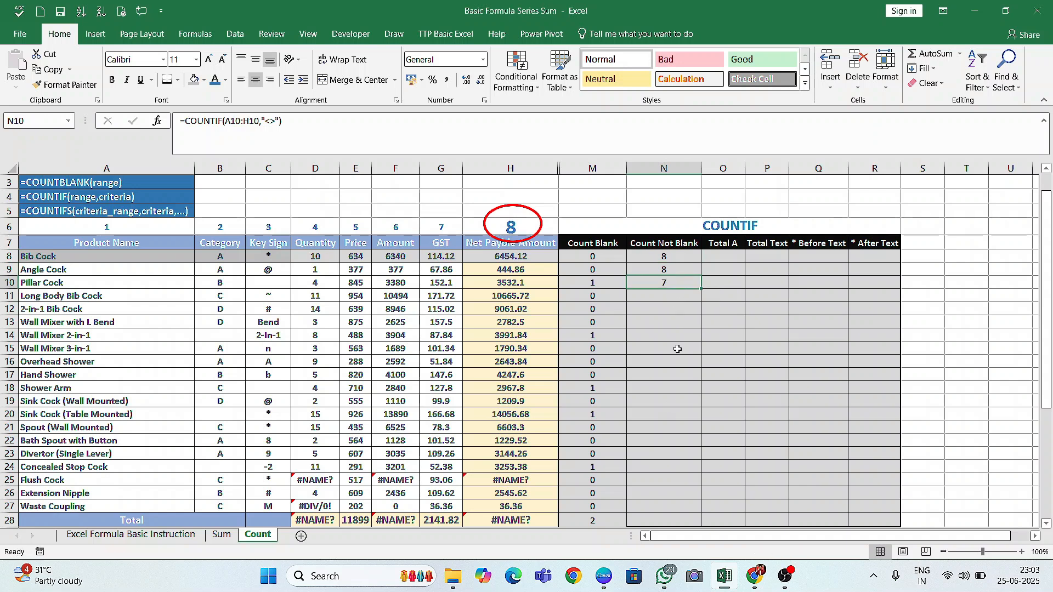
drag(701, 289, 698, 495)
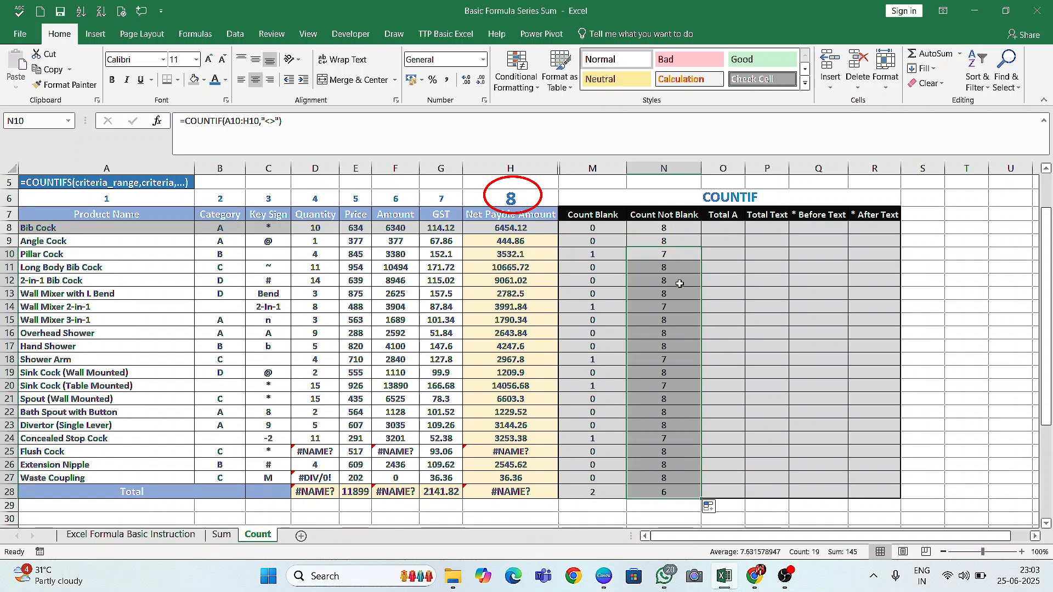
click(677, 229)
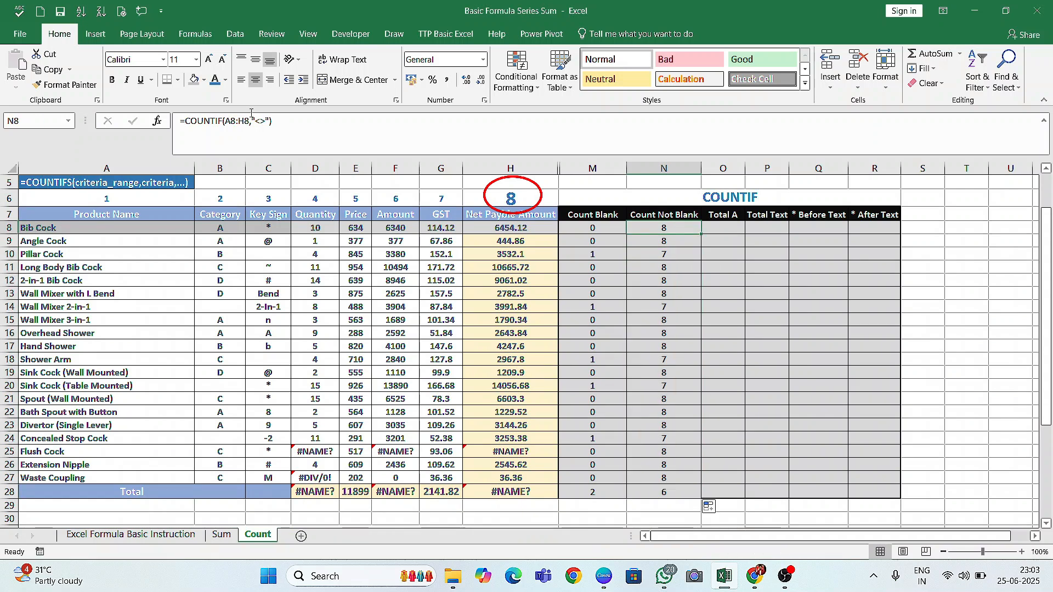
drag(251, 113, 261, 123)
- Examine the Category entries and highlight the Bib Cock row A8:H8 as the range for the Total A count
click(734, 227)
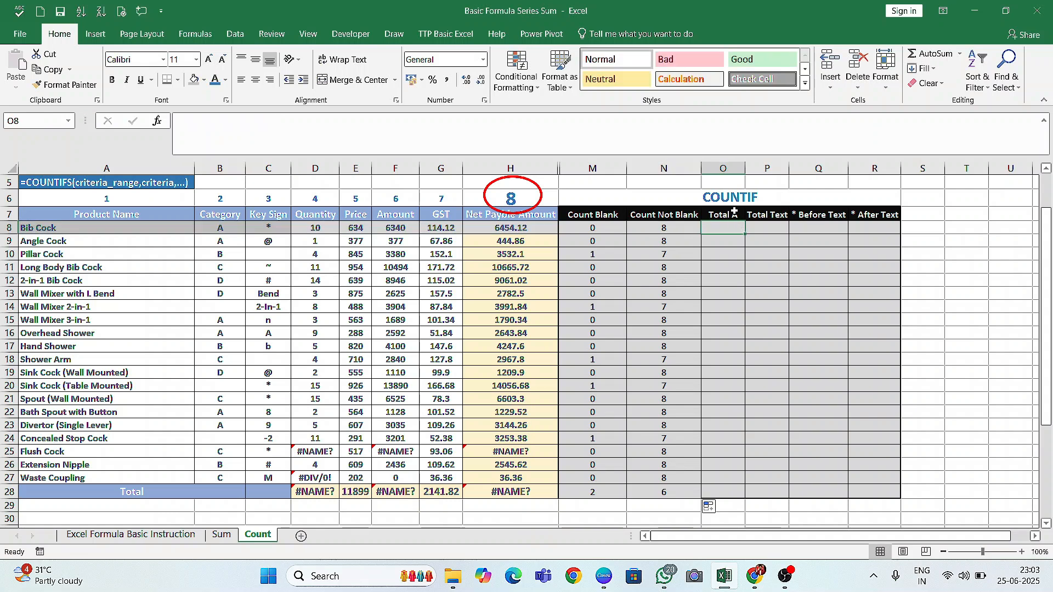
drag(218, 227, 221, 256)
click(221, 229)
click(107, 229)
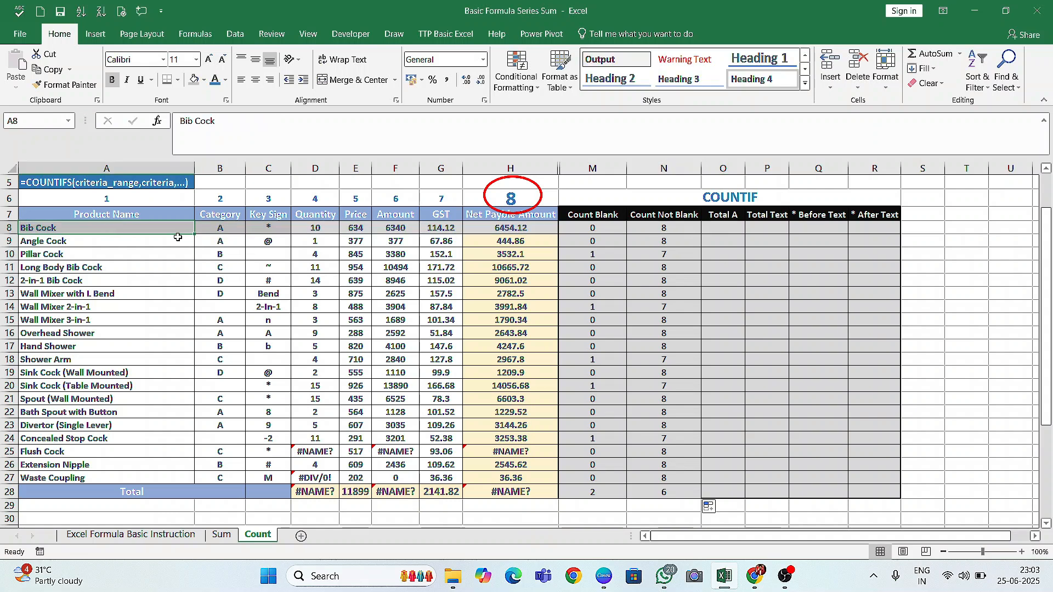
key(ctrl+shift+Right)
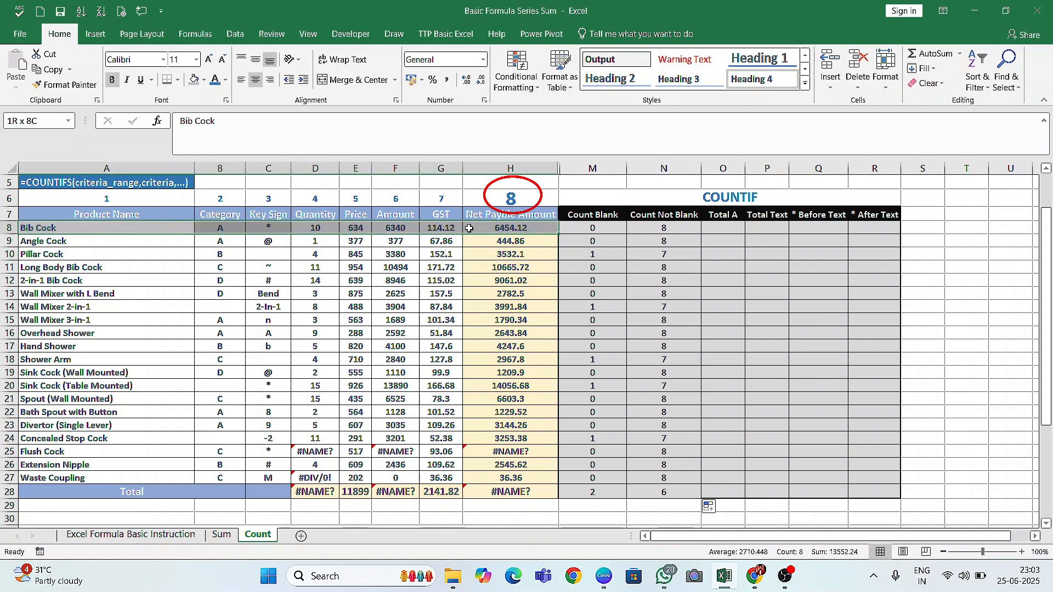
- Enter the formula =COUNTIF(A8:H8,"A") in O8 to count the cells containing A in the Bib Cock row
click(732, 227)
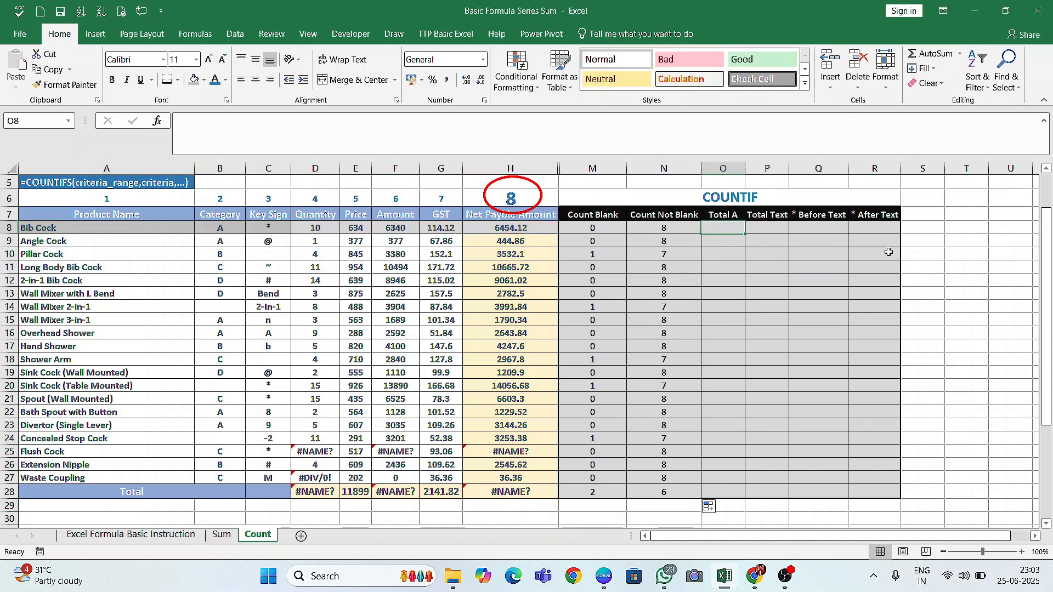
text(=)
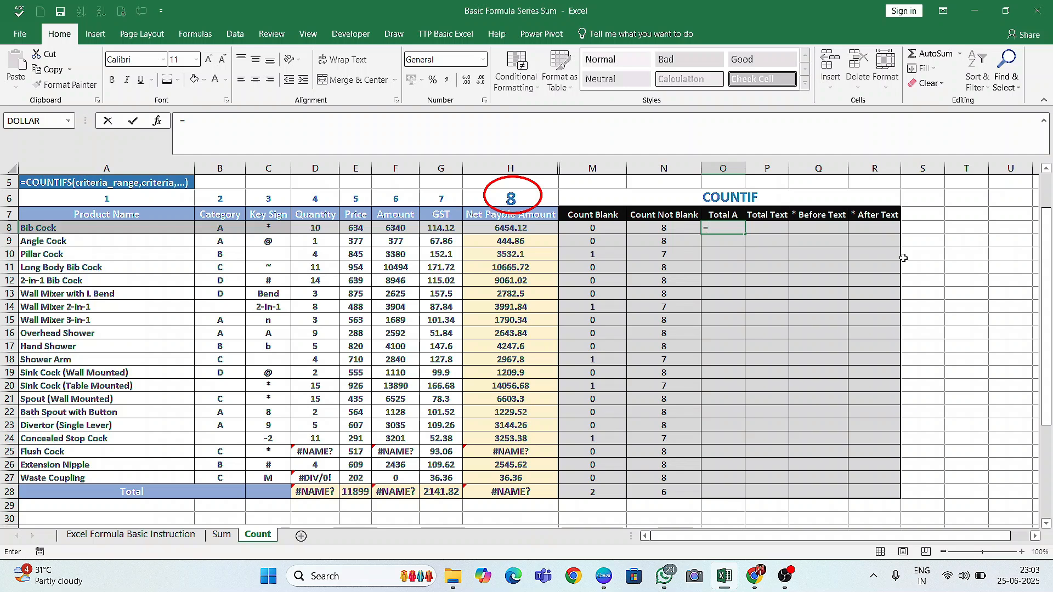
text(cout)
key(BackSpace)
text(ntif)
key(Tab)
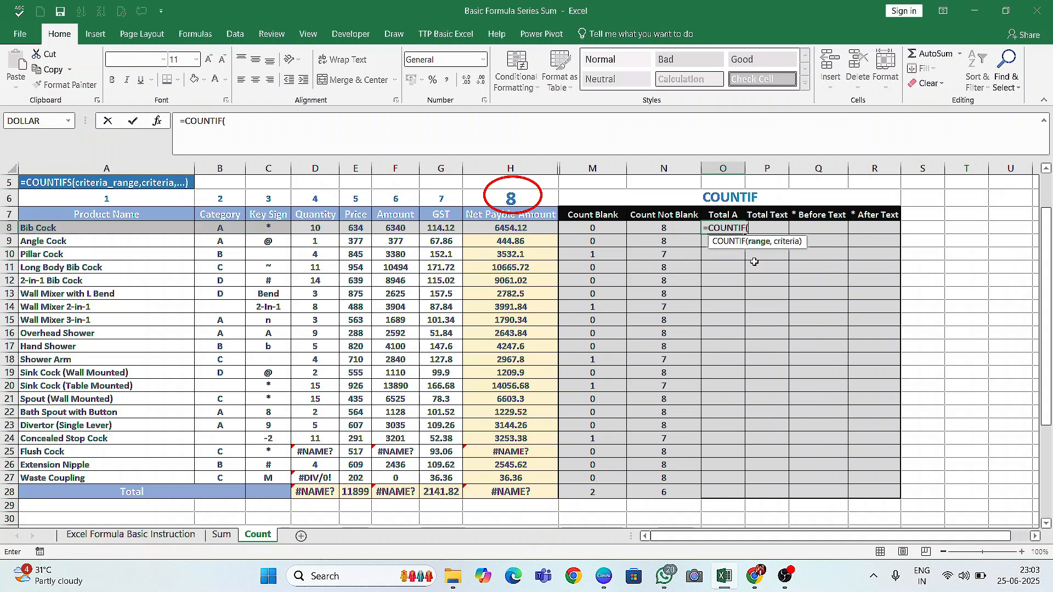
drag(131, 226, 516, 226)
text(,"A")
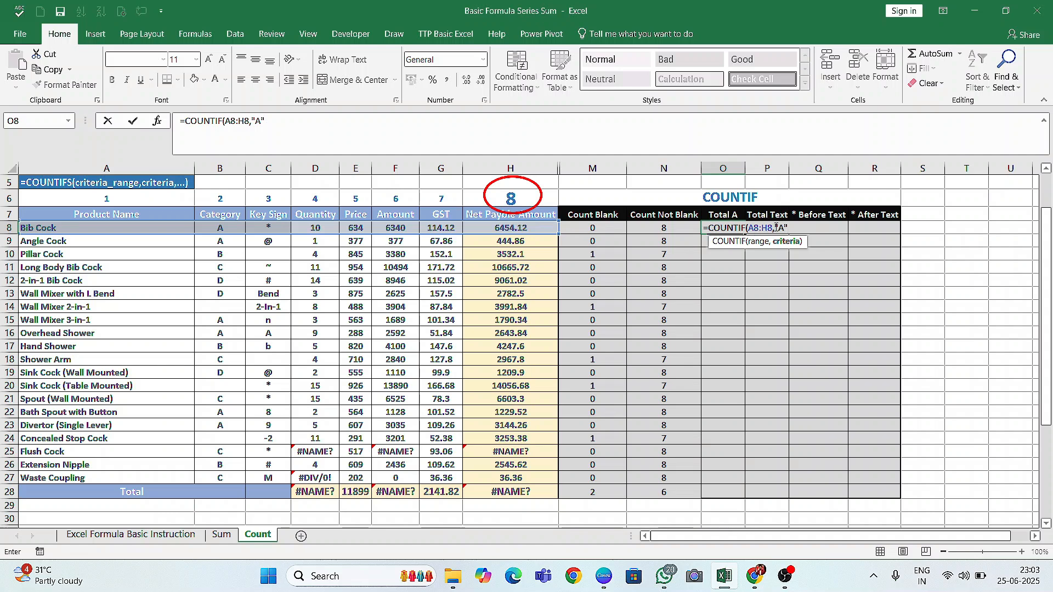
click(783, 229)
text())
key(Return)
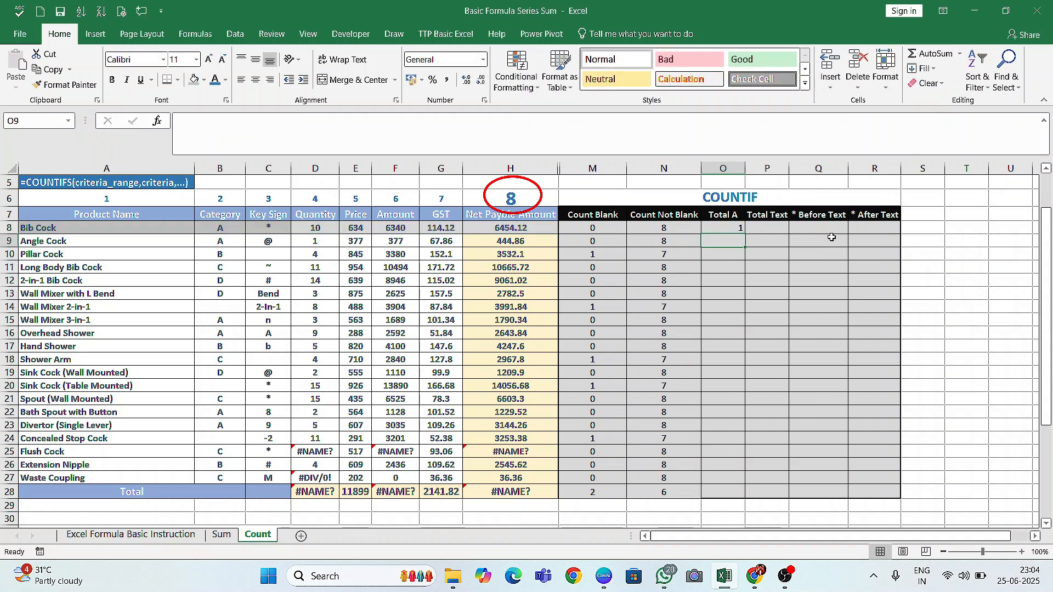
- Fill the Total A formula from O8 down to the Total row in O28 and check the Overhead Shower row
click(737, 227)
drag(747, 235, 745, 264)
click(736, 253)
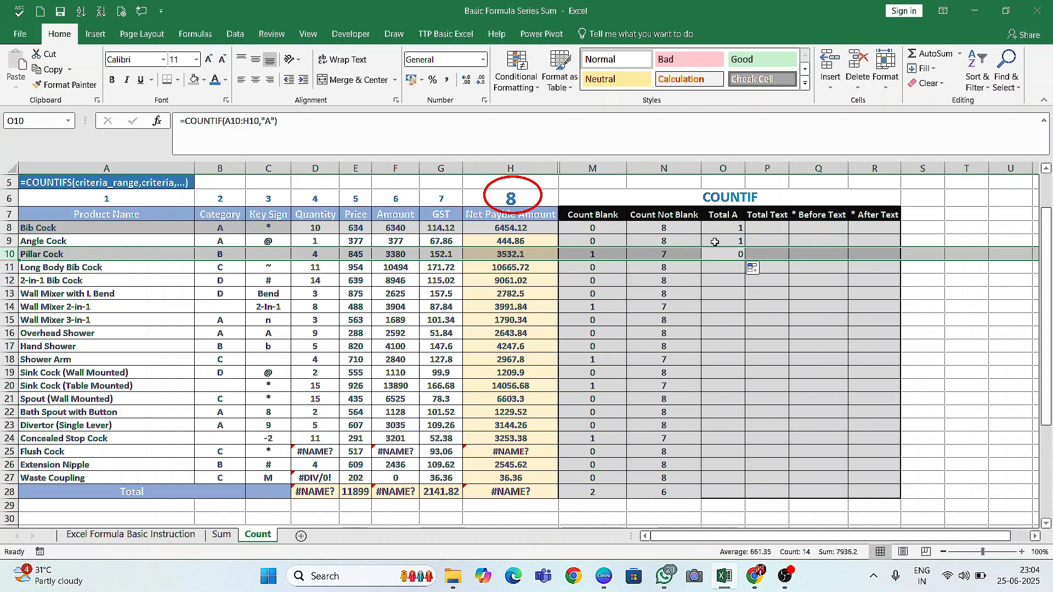
click(686, 291)
click(742, 254)
drag(745, 260, 726, 490)
drag(738, 333, 181, 334)
click(281, 334)
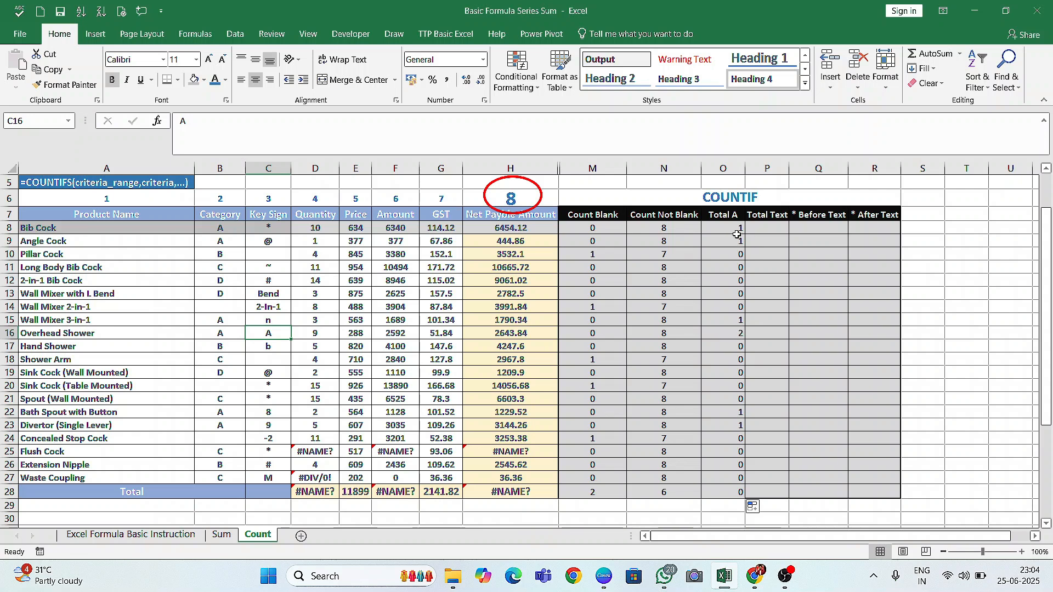
- Unhide the Simple Count columns I to L and review the COUNT TEXT formula in L8 without changing it
click(776, 217)
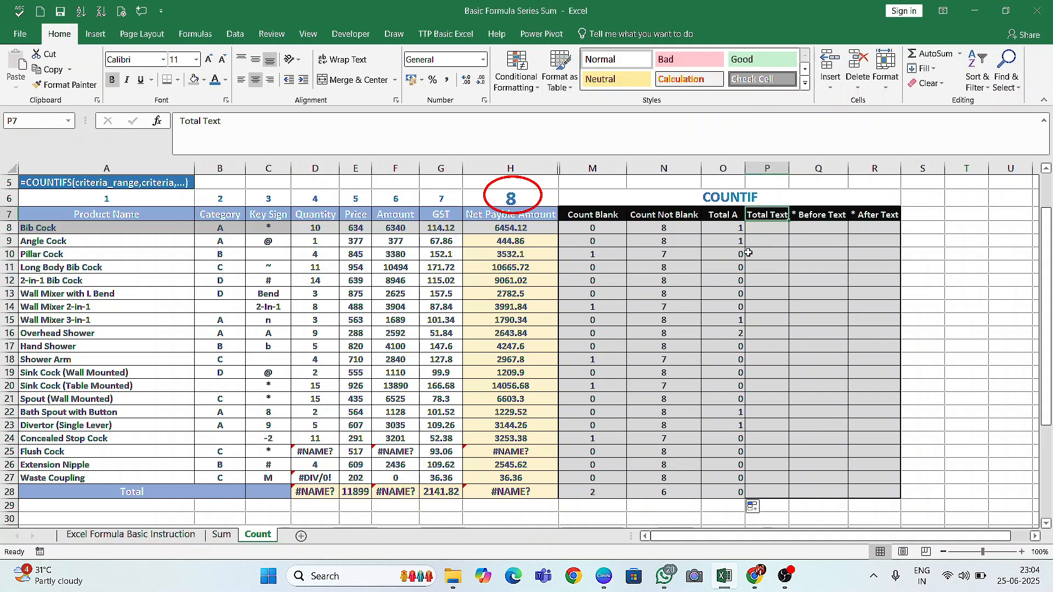
drag(529, 168, 589, 169)
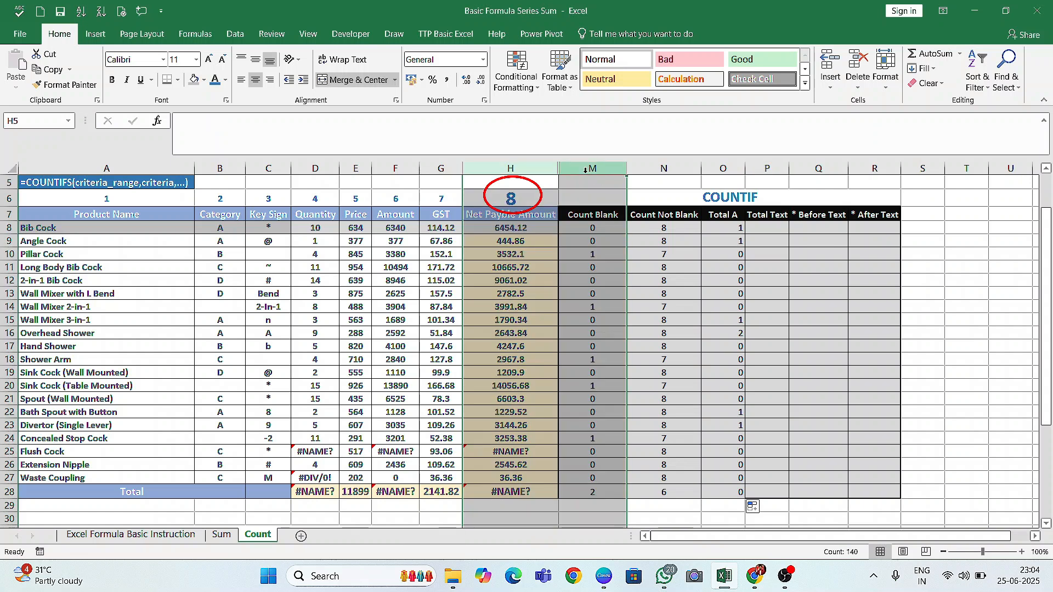
right_click(588, 170)
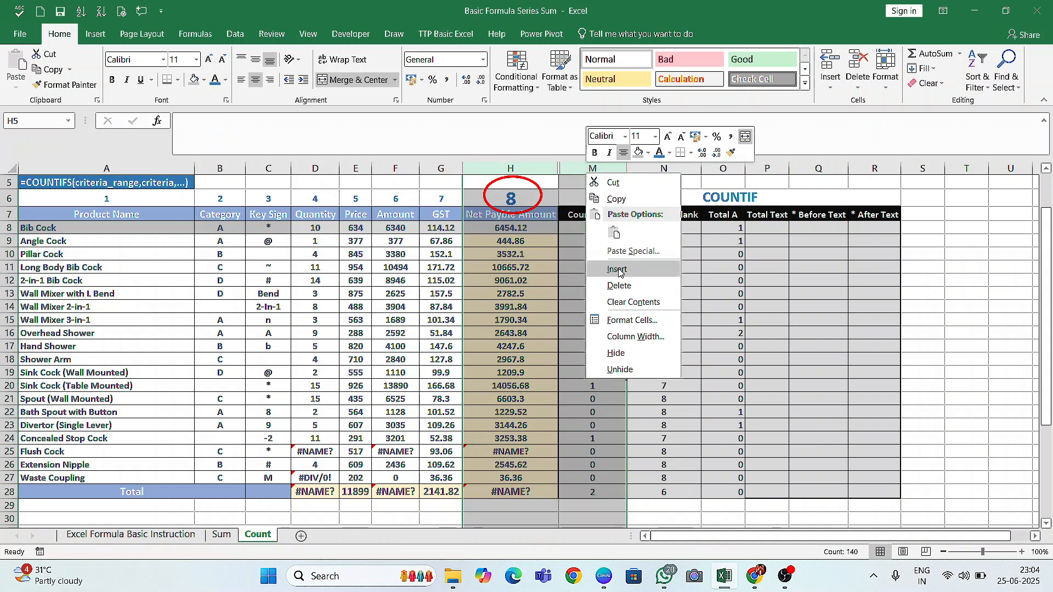
click(629, 369)
click(795, 228)
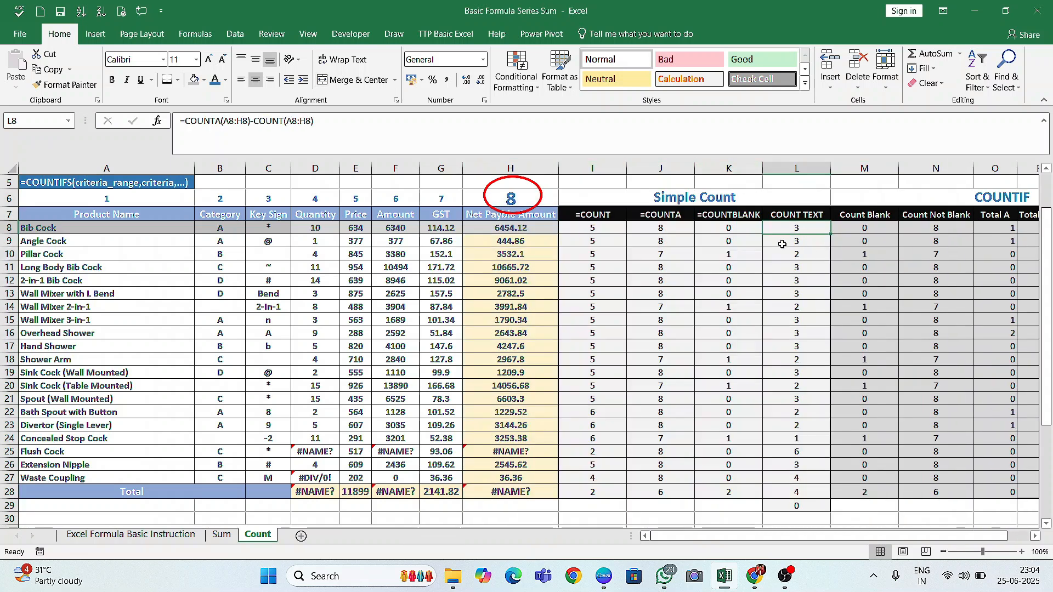
double_click(790, 234)
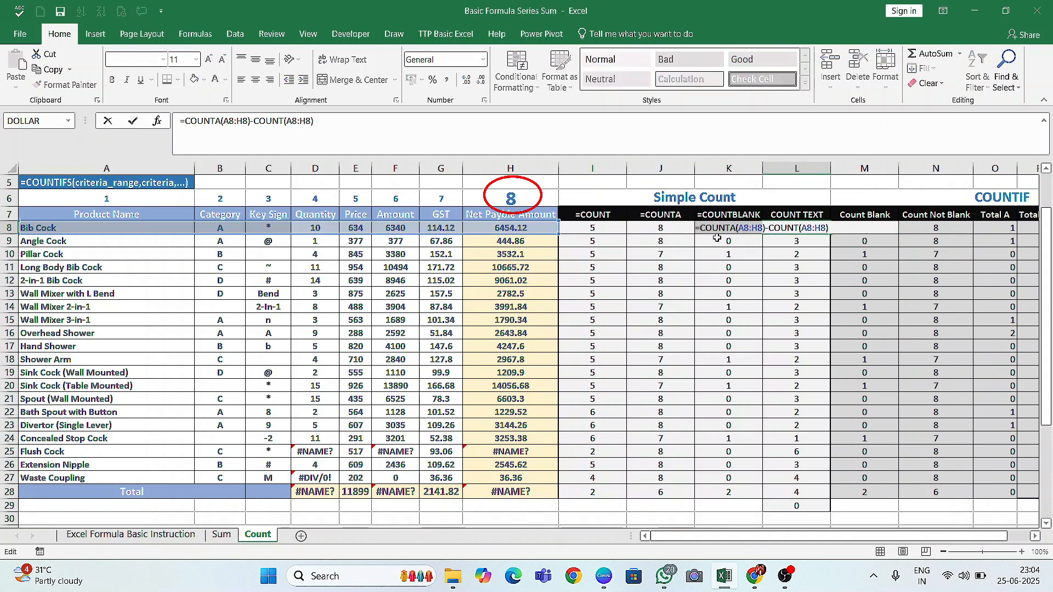
drag(769, 229, 826, 228)
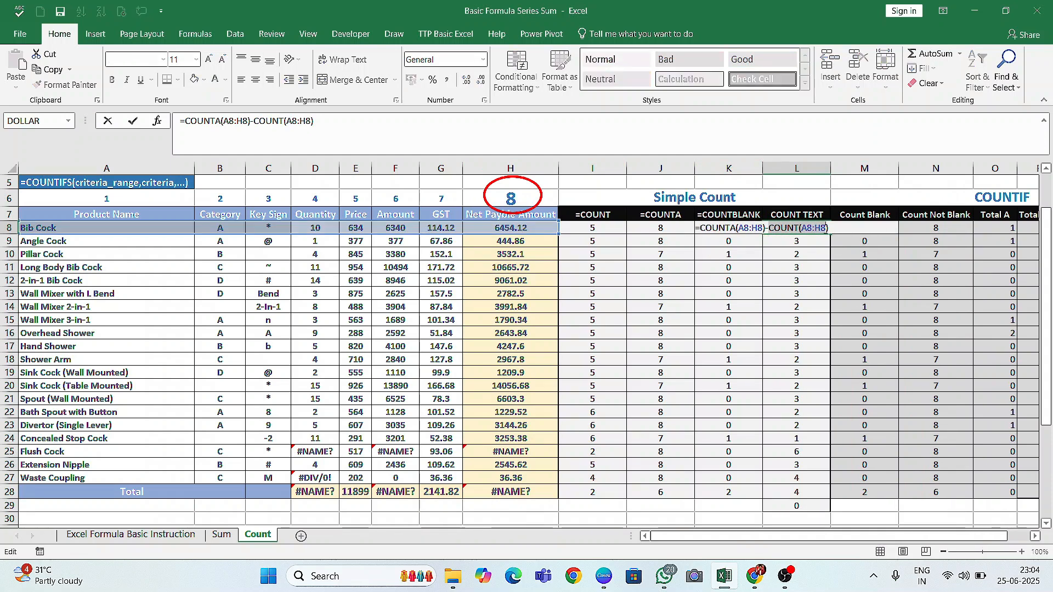
key(Escape)
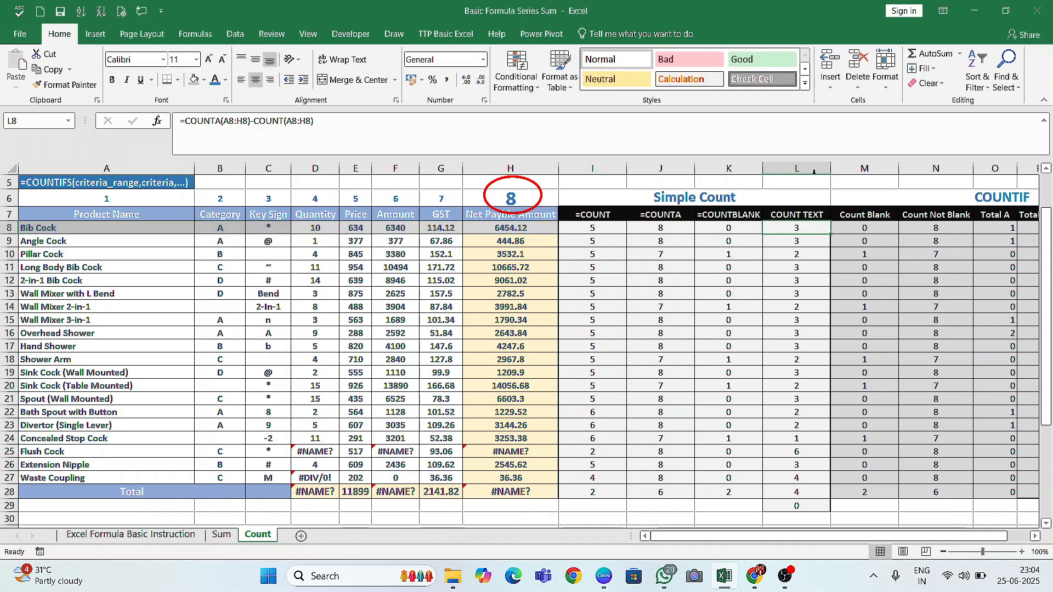
- Hide the Simple Count columns I to L again and select P8 in the Total Text column
click(785, 167)
right_click(785, 167)
click(812, 351)
click(775, 237)
click(774, 227)
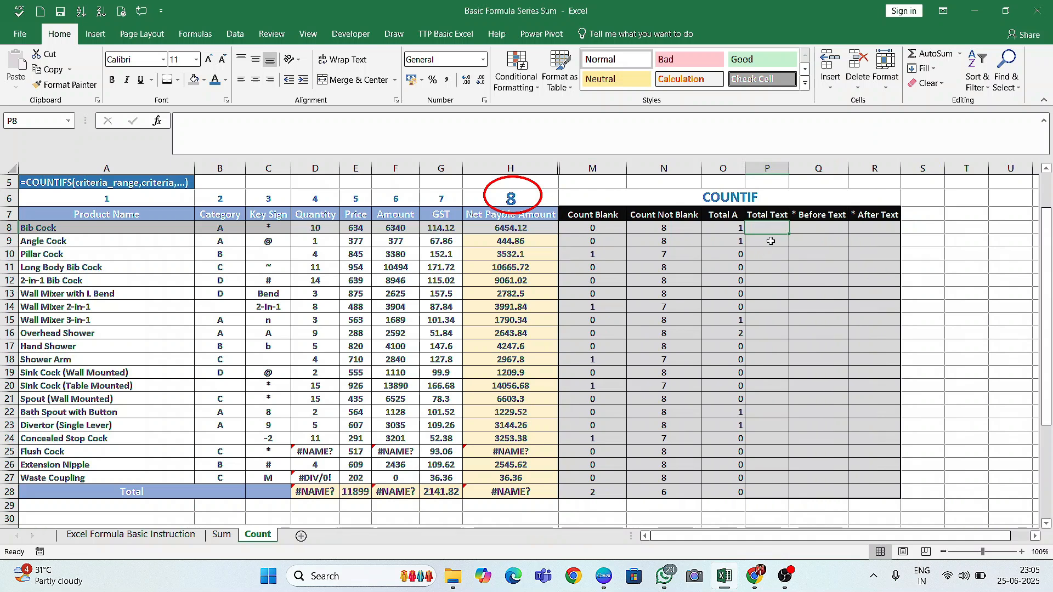
text(=countif)
key(Tab)
drag(38, 227, 395, 227)
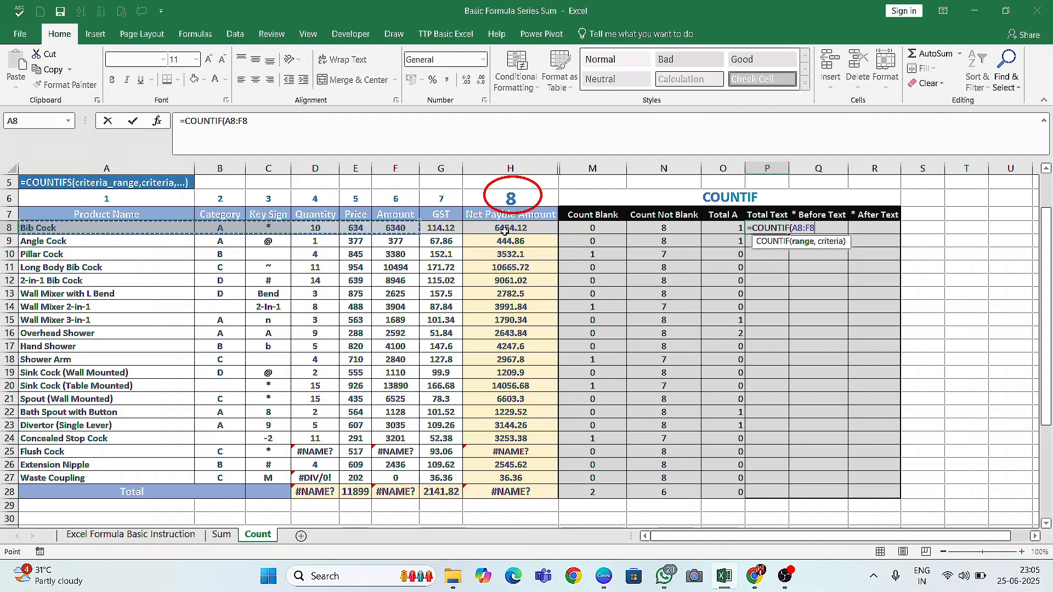
key(BackSpace)
key(BackSpace)
key(BackSpace)
key(BackSpace)
key(BackSpace)
key(BackSpace)
key(BackSpace)
key(BackSpace)
key(BackSpace)
key(BackSpace)
key(BackSpace)
key(BackSpace)
key(BackSpace)
- Enter the formula =COUNTIF(A8:H8,"*") in P8 and fill it down to the Total row in P28
text(countif)
key(Tab)
drag(158, 227, 506, 229)
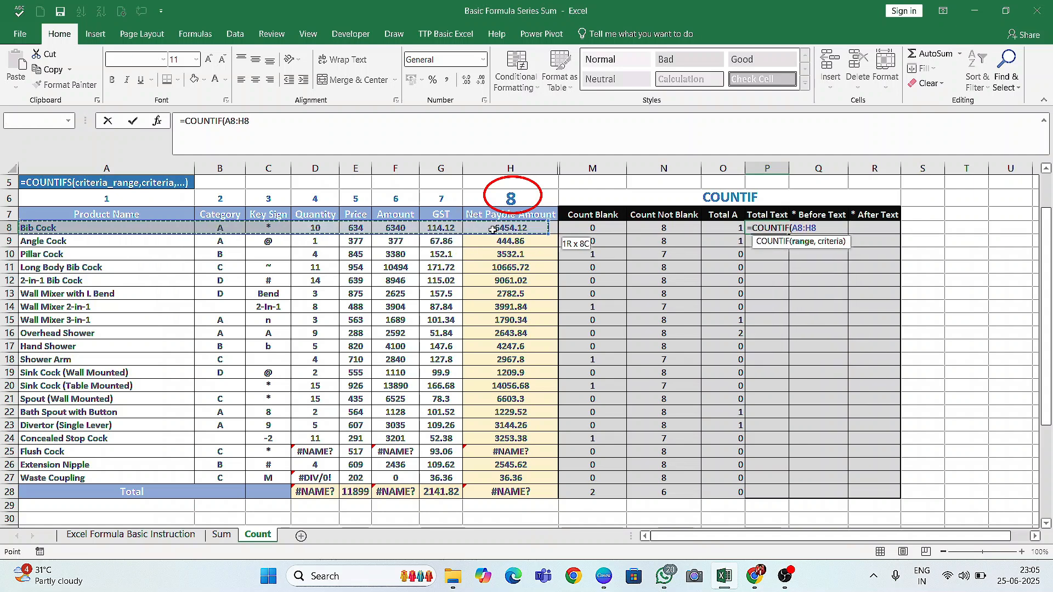
text(,)
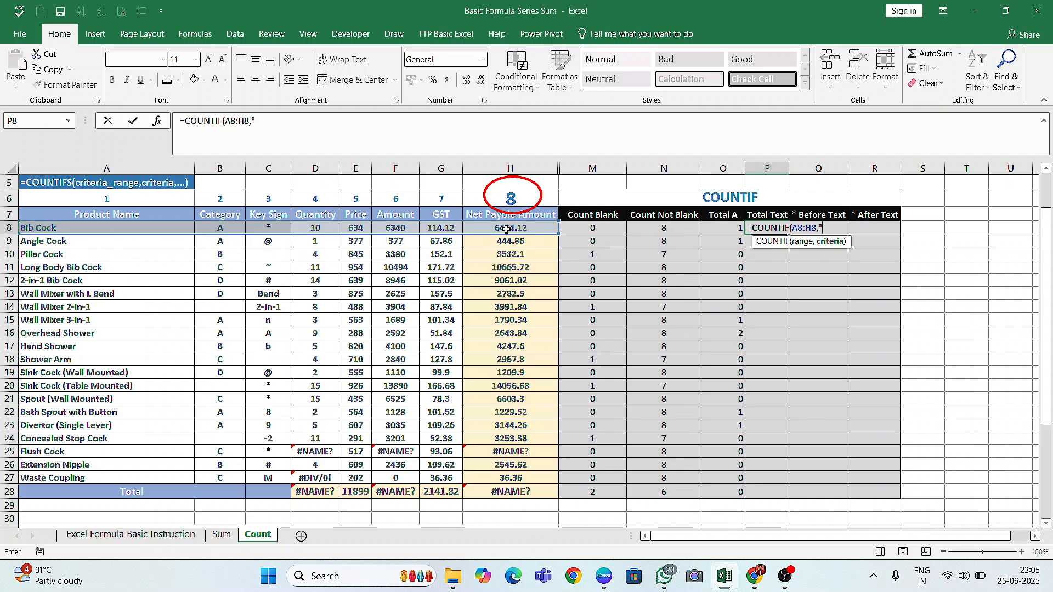
text("*"))
key(Return)
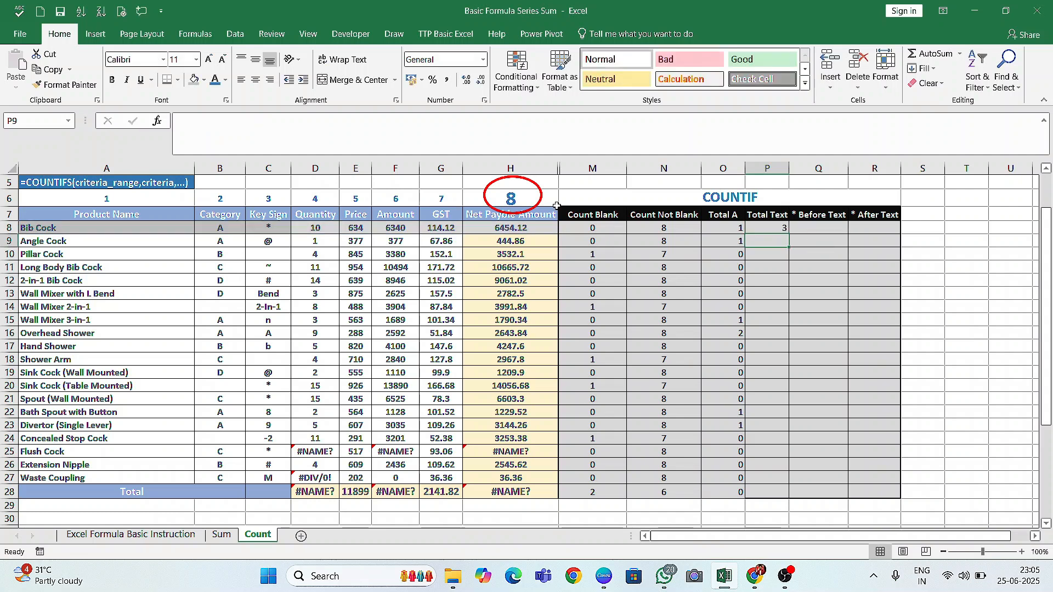
drag(769, 230, 779, 494)
key(ctrl+d)
- Unhide columns I to L to compare the COUNT TEXT results with the Total Text column
drag(551, 168, 562, 169)
right_click(562, 169)
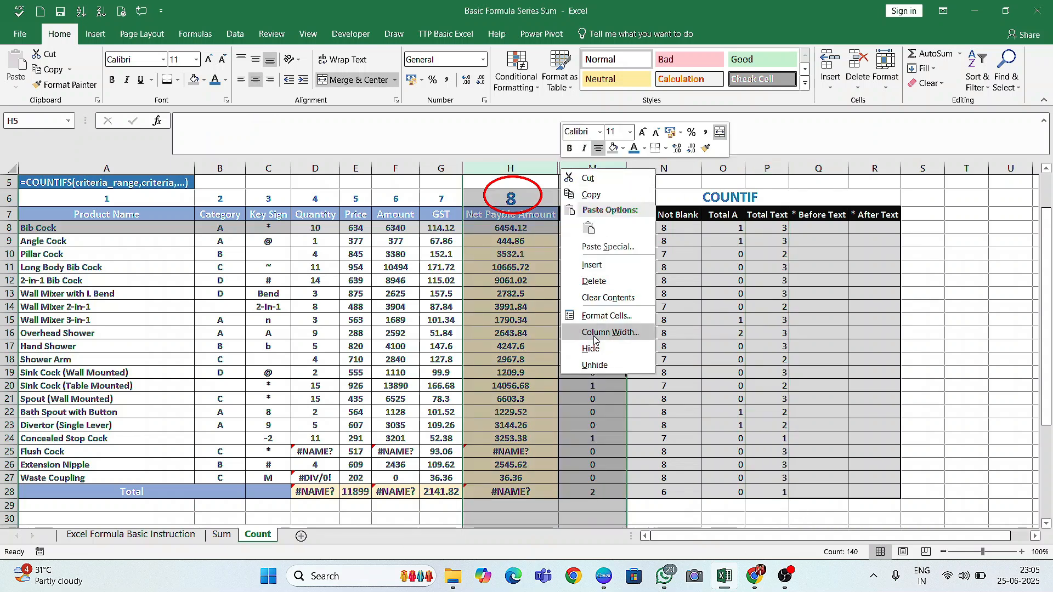
click(601, 371)
click(848, 278)
drag(799, 216, 795, 307)
drag(933, 308, 1045, 317)
drag(625, 230, 622, 267)
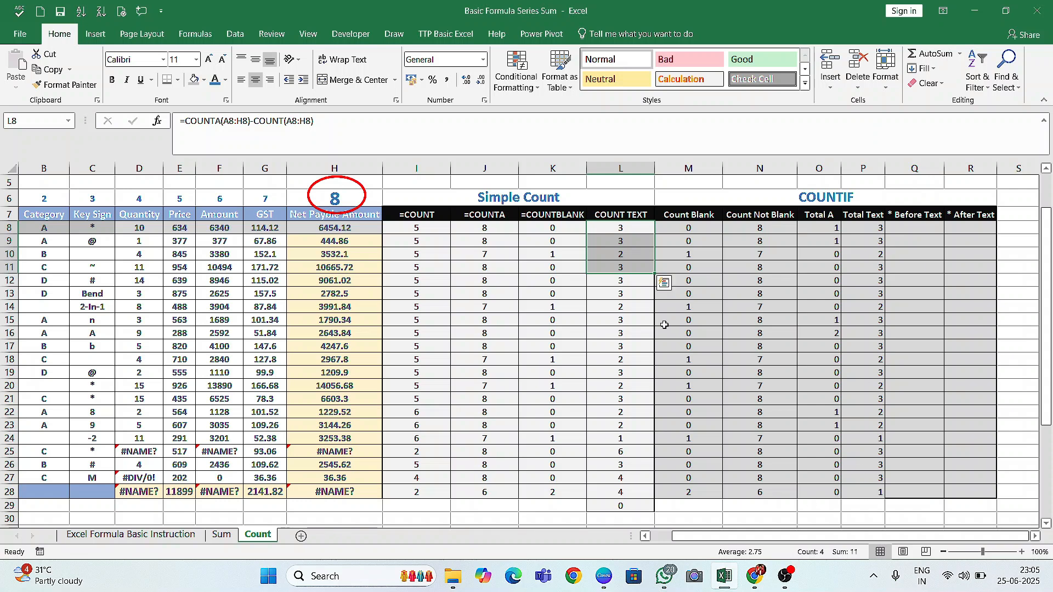
- Inspect the Total Text and COUNT TEXT results in the last rows against the error cells in the Total row
click(870, 493)
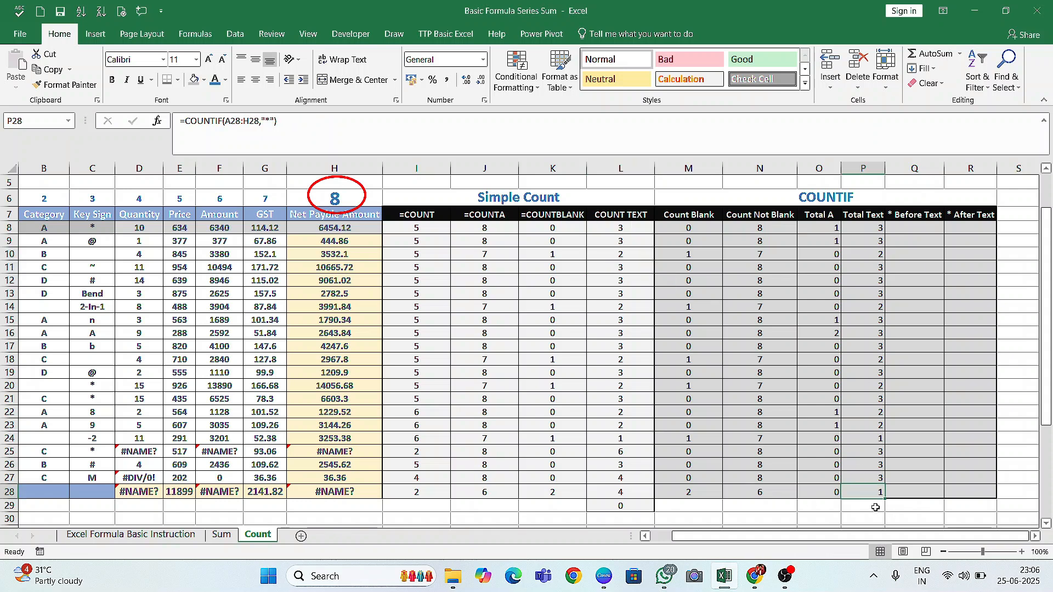
click(337, 497)
click(229, 493)
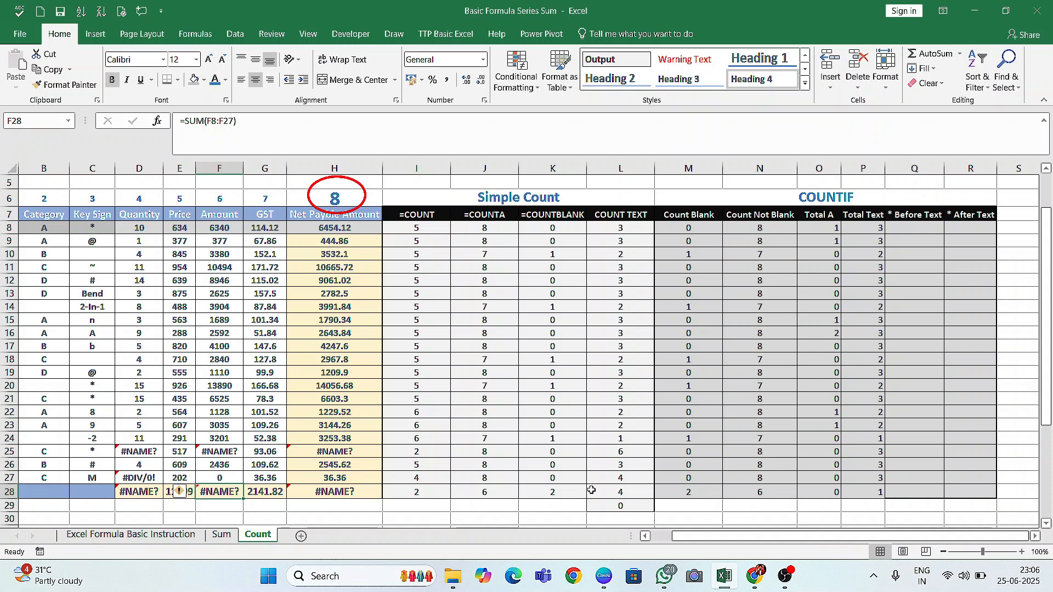
drag(871, 426, 876, 494)
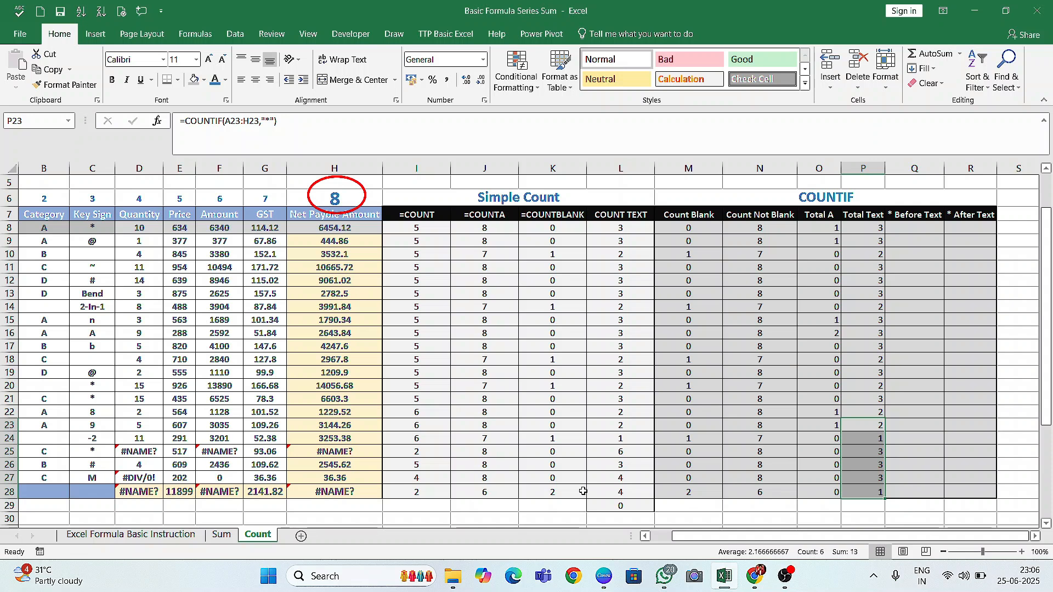
click(628, 478)
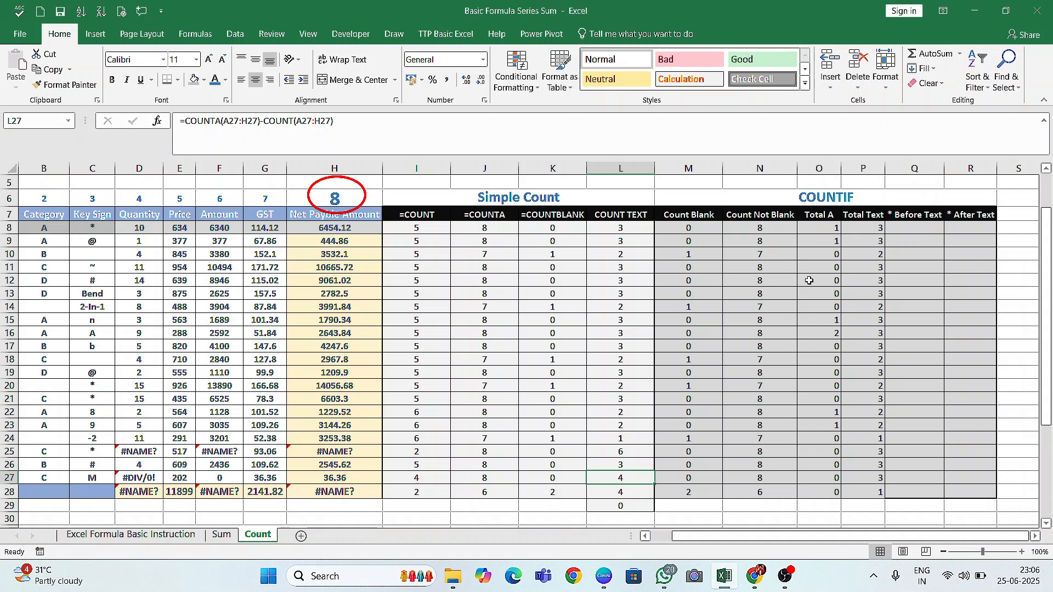
- Hide the Simple Count columns I to L again and enter the sample criterion *A in Q5
click(635, 167)
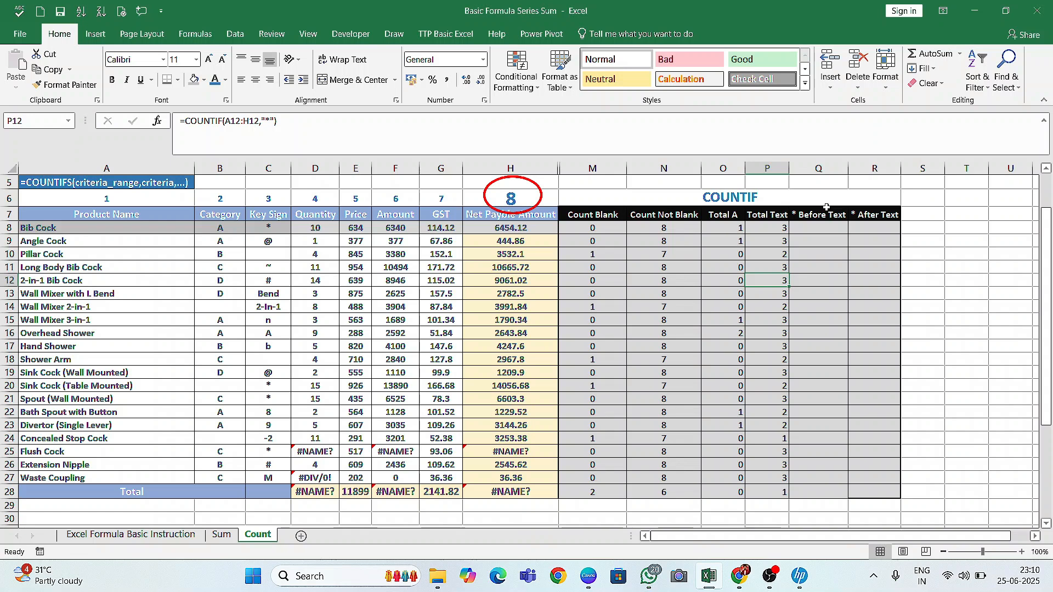
click(812, 183)
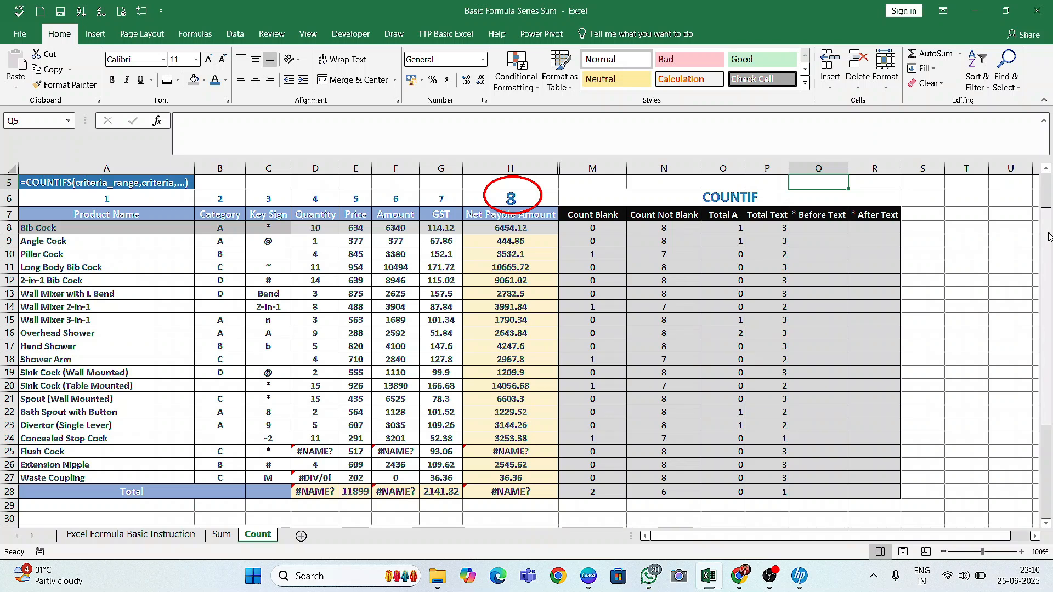
text(*A)
key(Return)
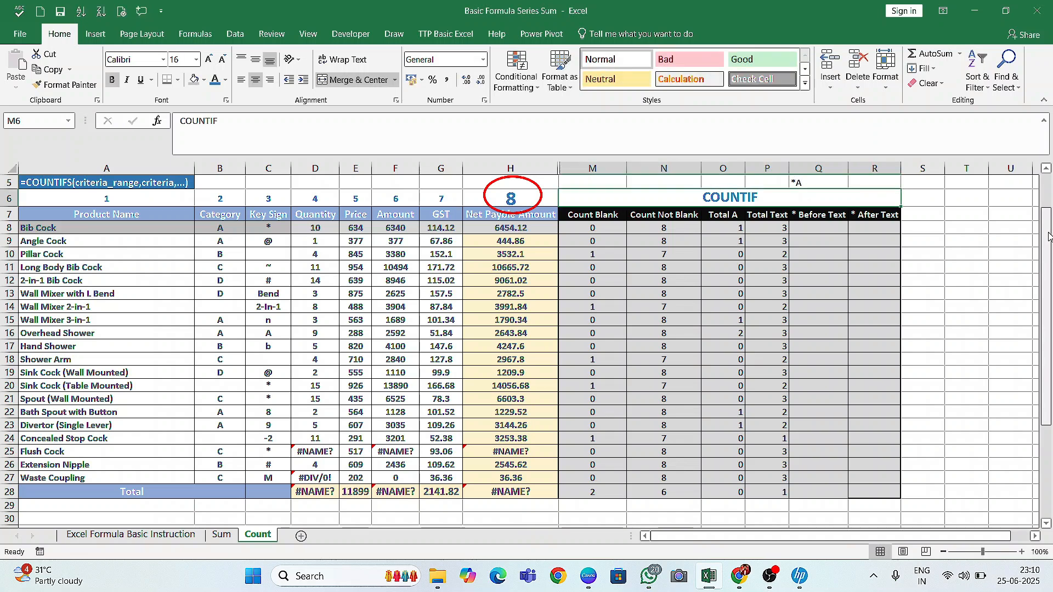
- Enter the formula =COUNTIF(A8:H8,"*A") in Q8 and fill it down to the Total row in Q28
click(808, 230)
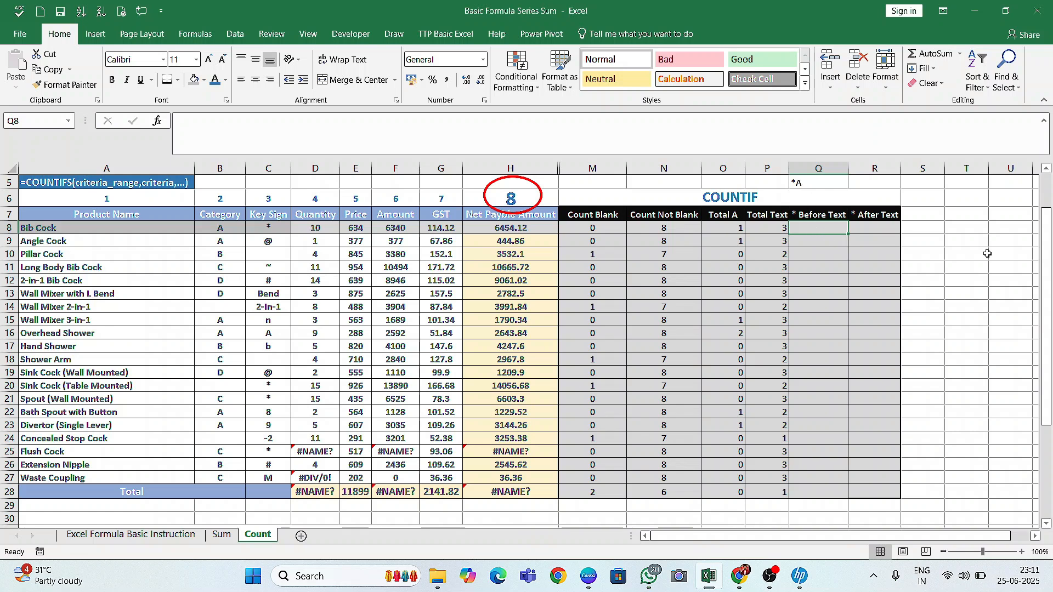
text(=c)
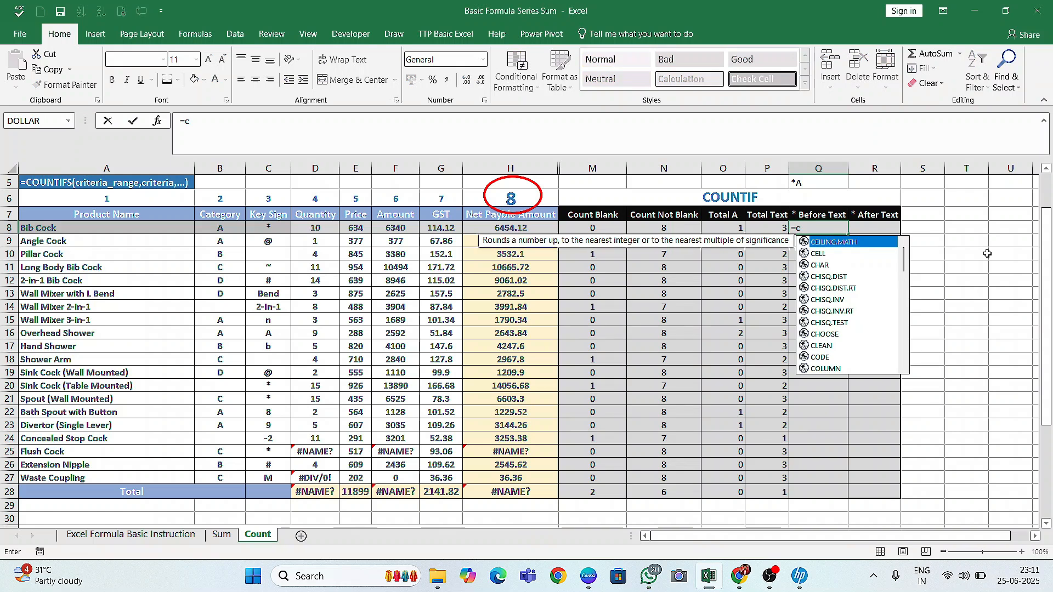
text(ountif)
key(Tab)
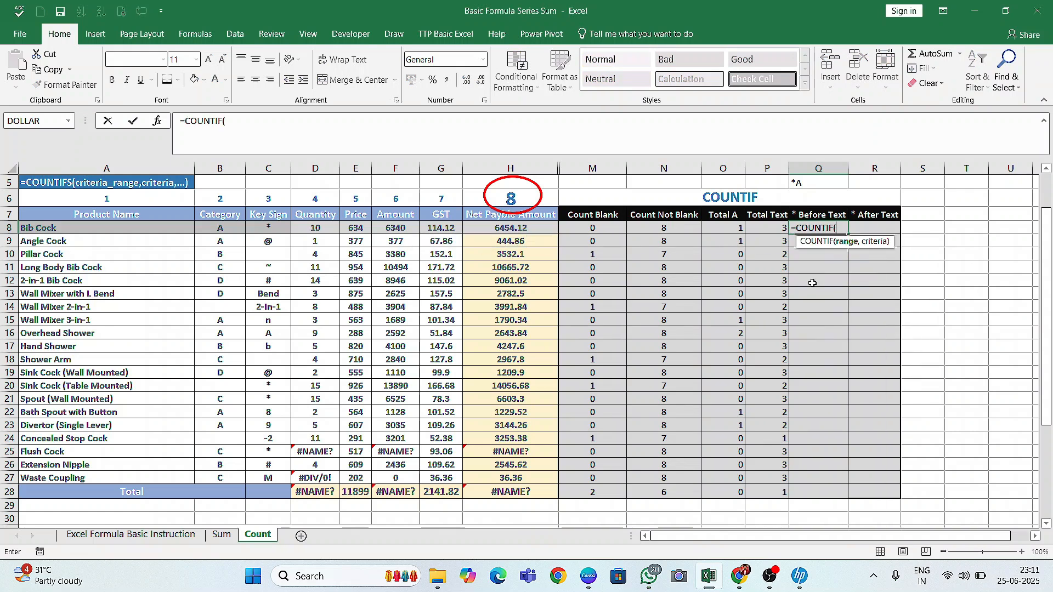
drag(142, 228, 522, 230)
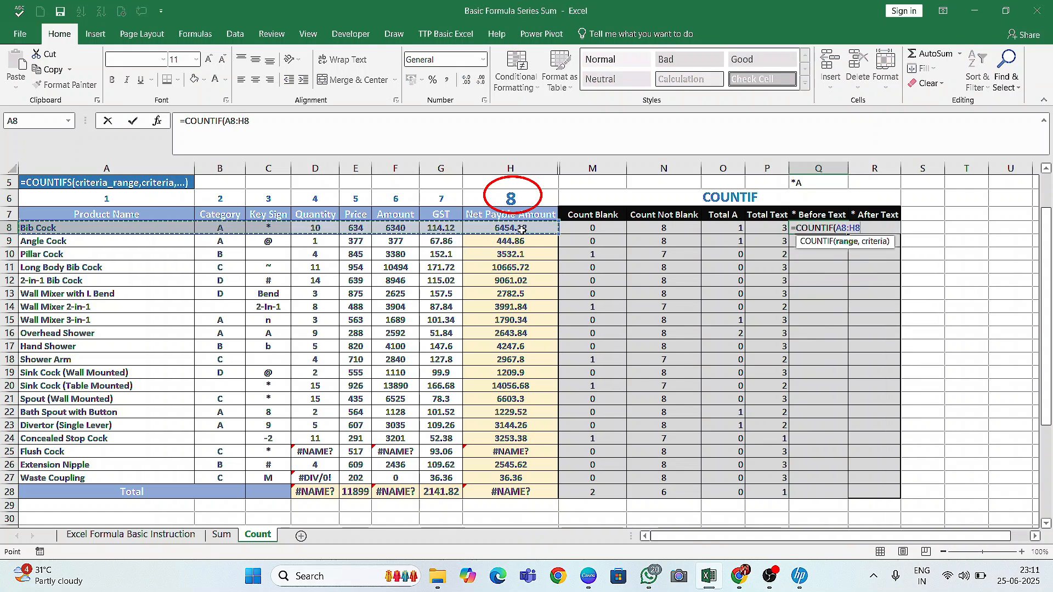
text(,)
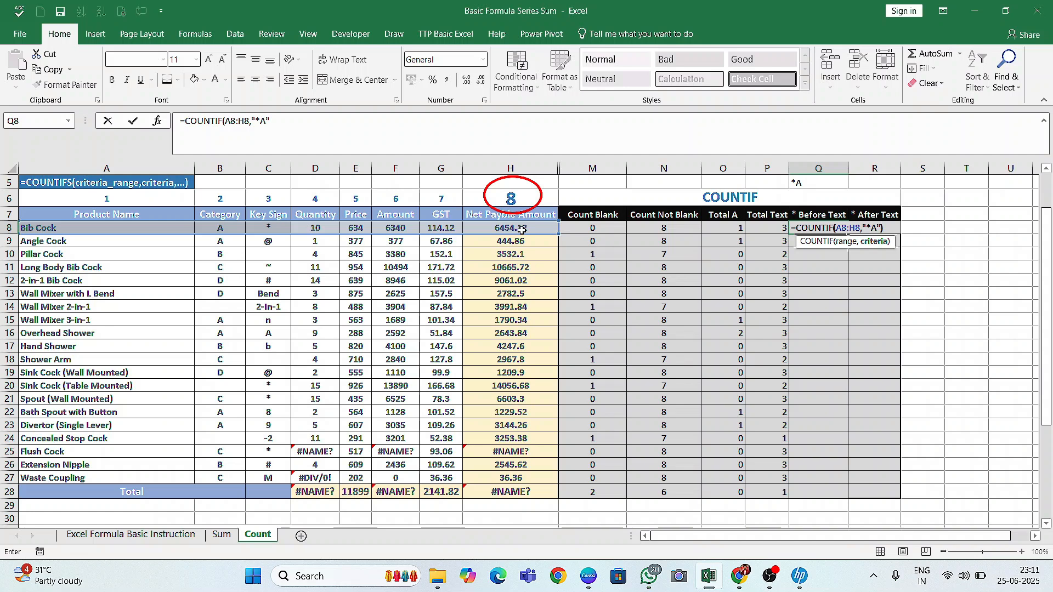
text("*A"))
key(Return)
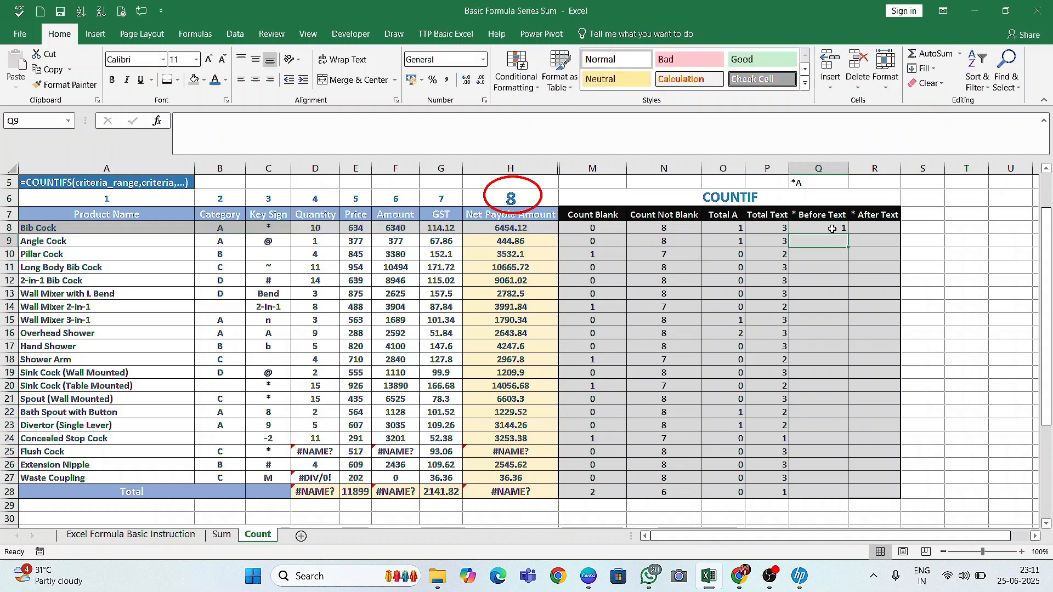
click(832, 230)
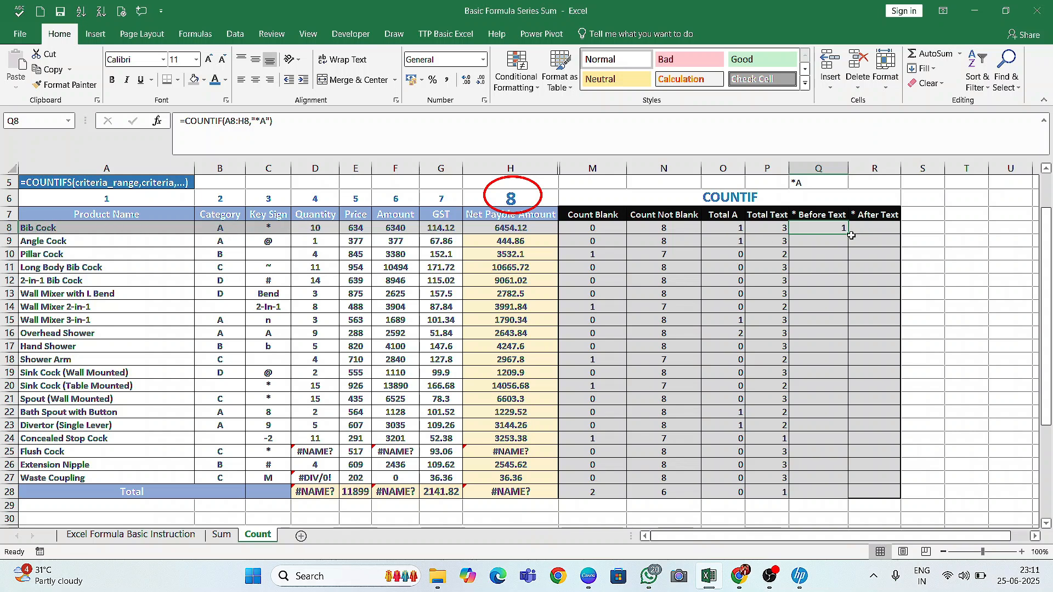
drag(848, 235, 848, 494)
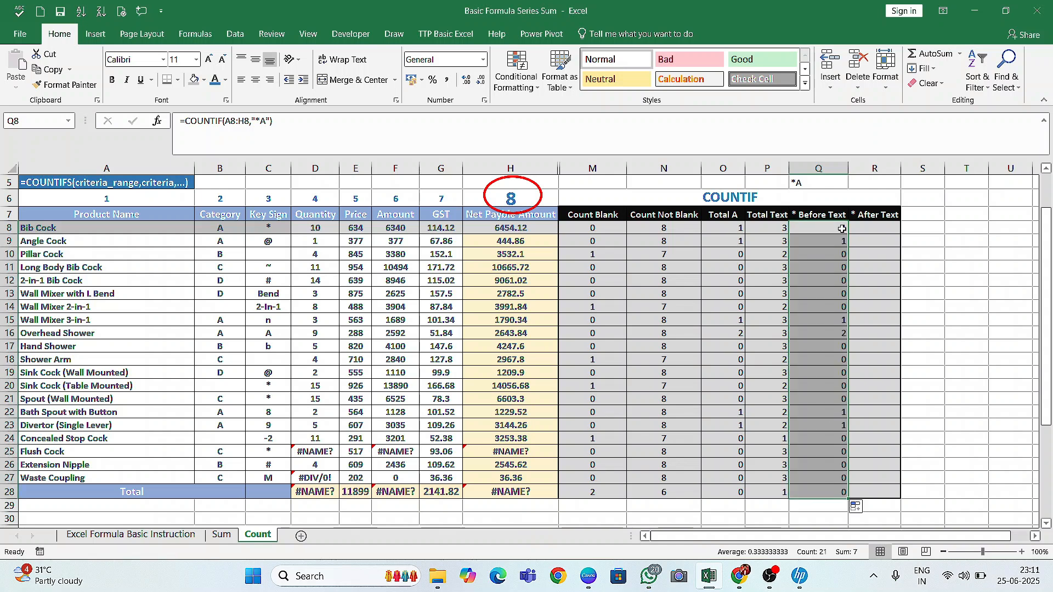
- Compare the * Before Text results in column Q with the Total A results in column O
click(817, 251)
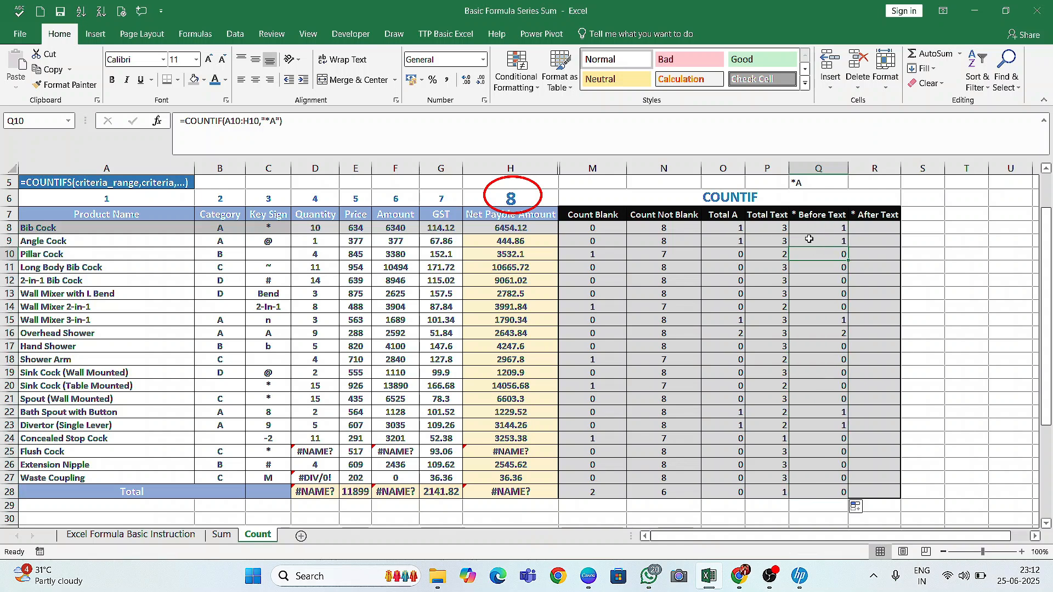
drag(735, 227, 732, 435)
click(731, 434)
drag(726, 225, 730, 508)
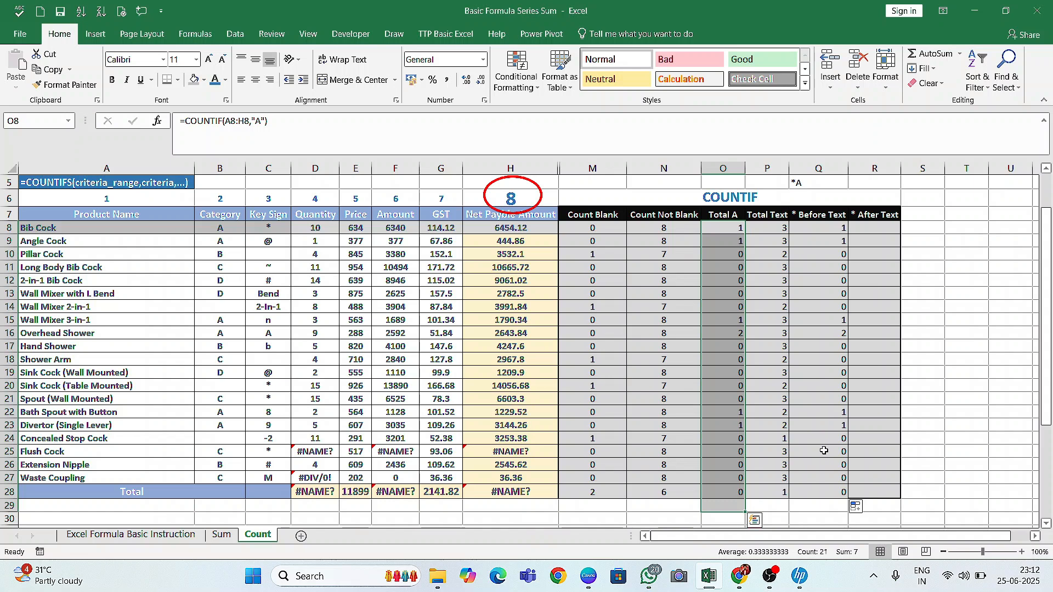
click(837, 428)
click(823, 228)
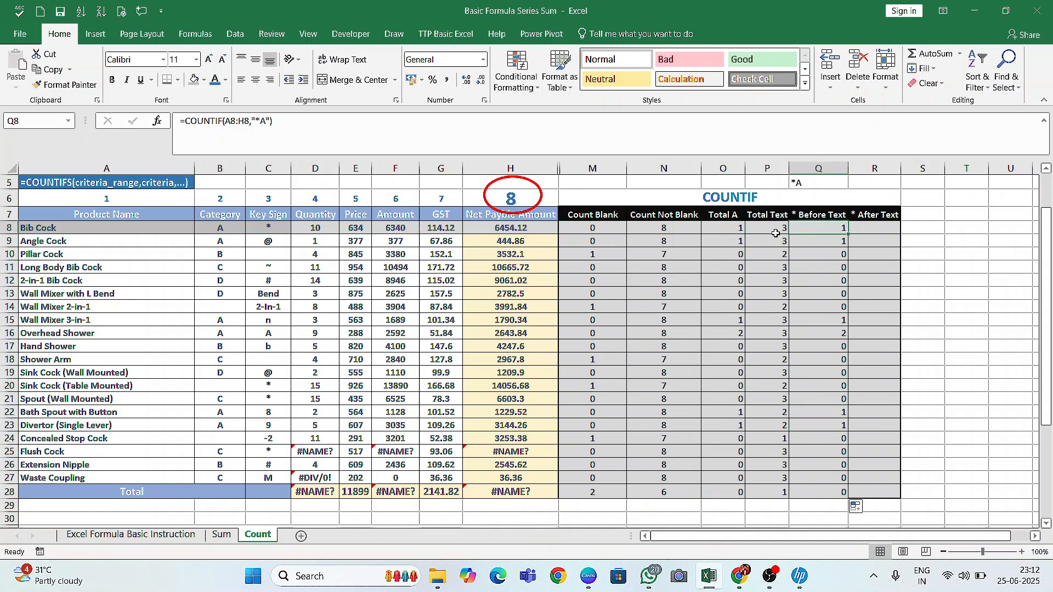
- Change the product name in A8 to Bib Cock A and check the * Before Text formula in Q8
double_click(135, 227)
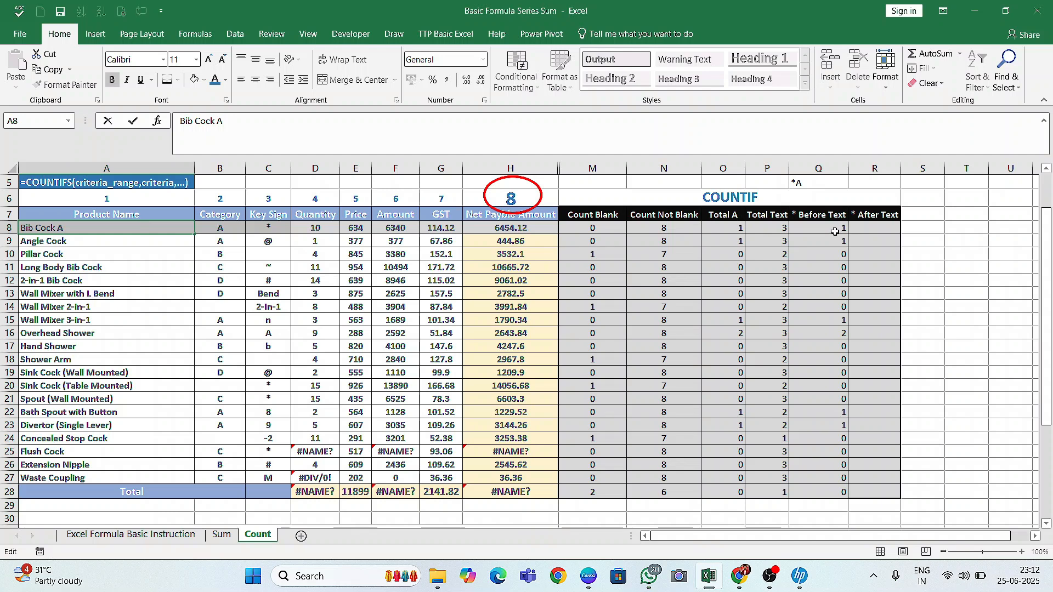
key(Return)
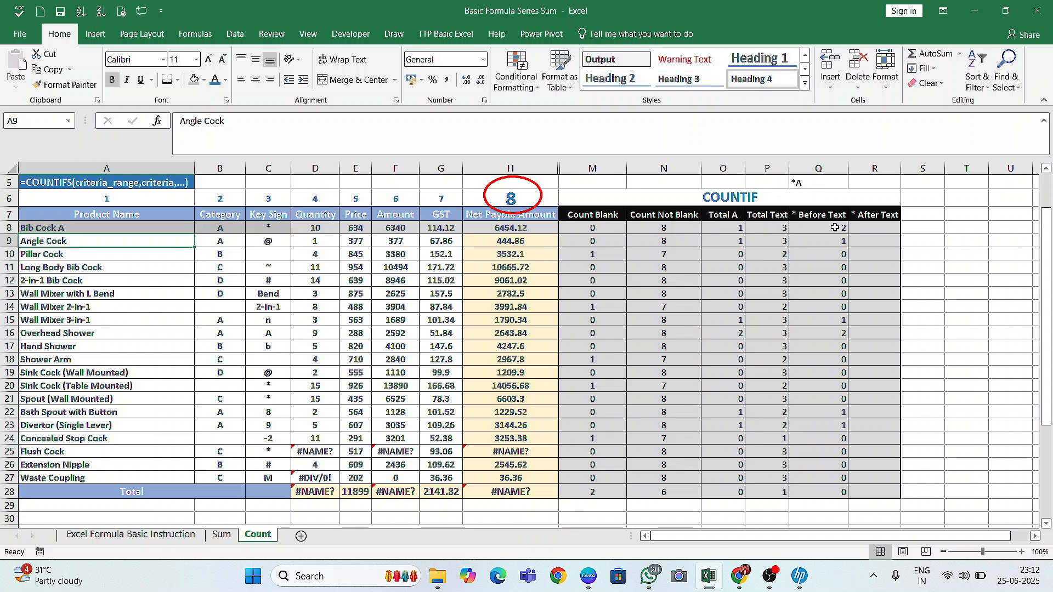
click(831, 229)
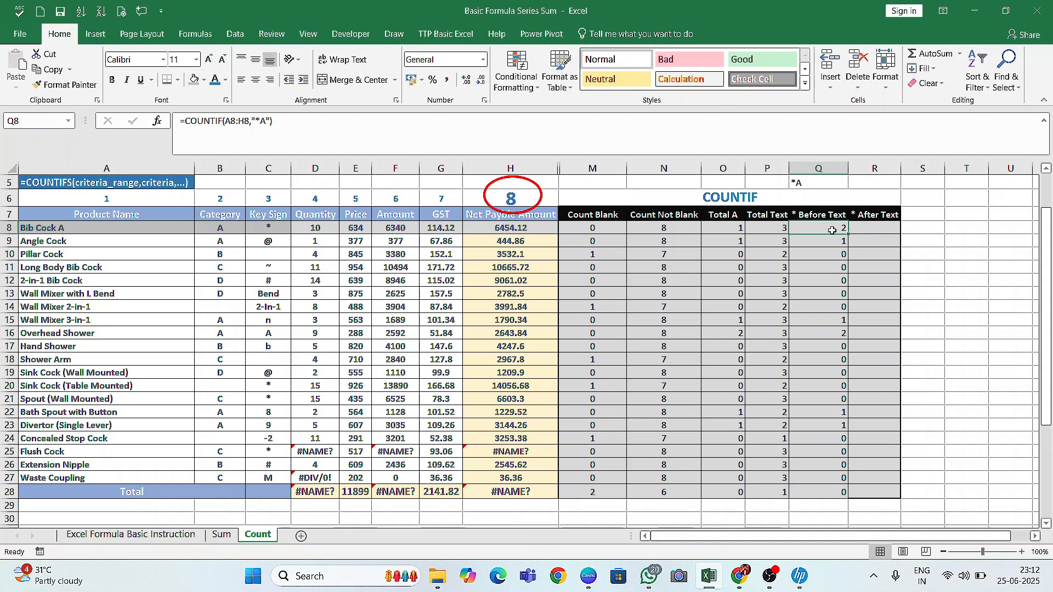
- Try the product name Bib Cock A new in A8 and undo the entry
double_click(87, 228)
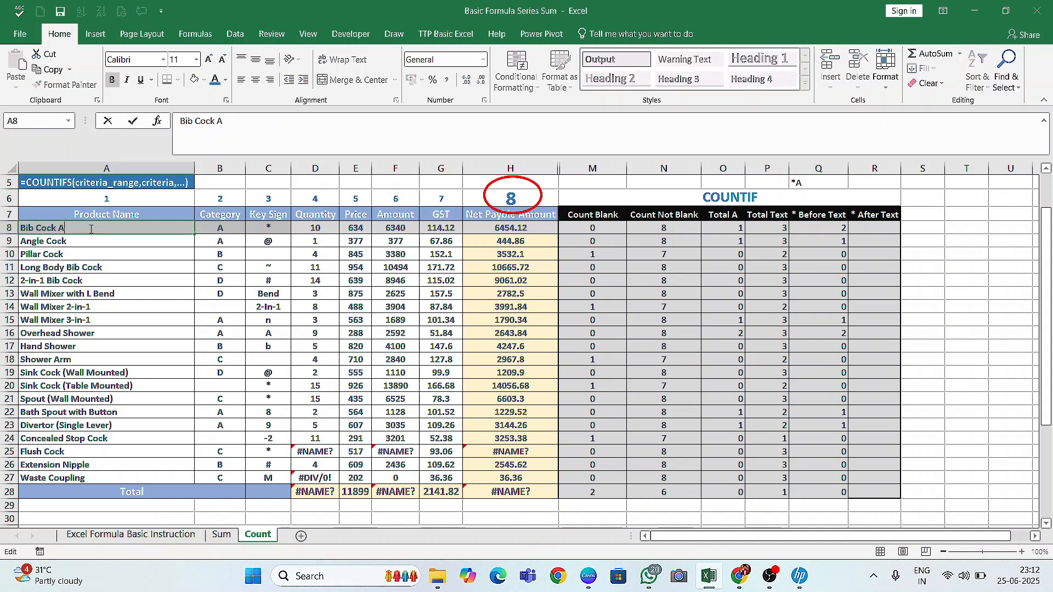
text(new)
key(Return)
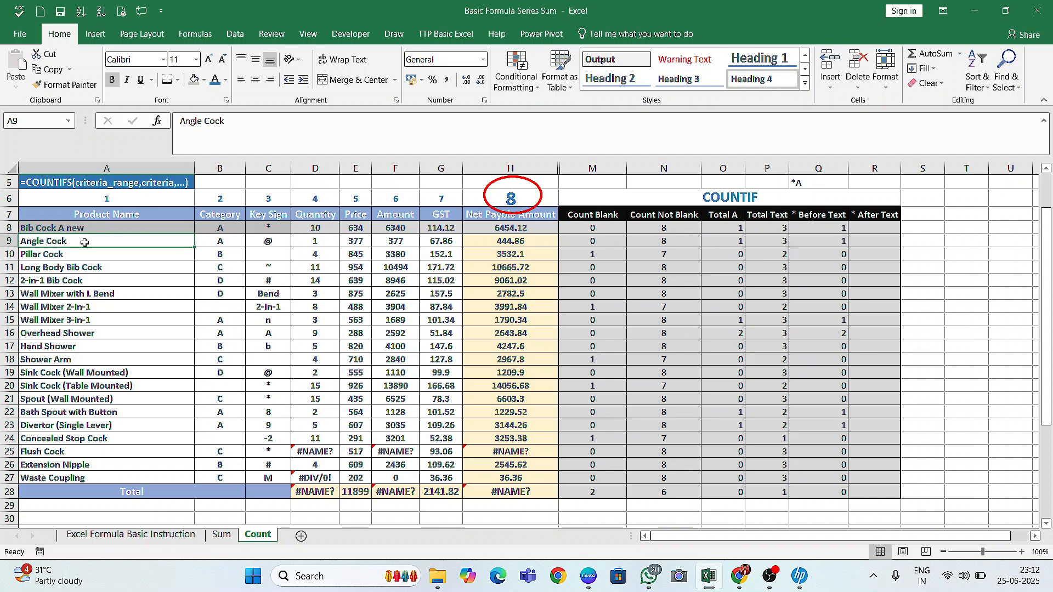
key(ctrl+z)
- Append the word new to the product name in A8 so it reads Bib Cock A new
double_click(99, 224)
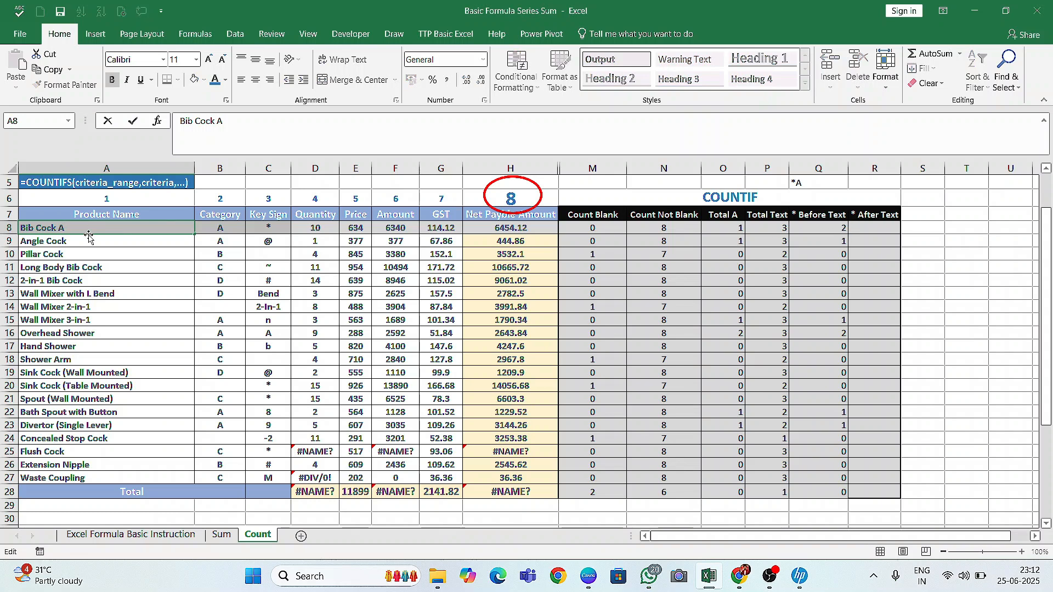
text(new)
key(ctrl+Return)
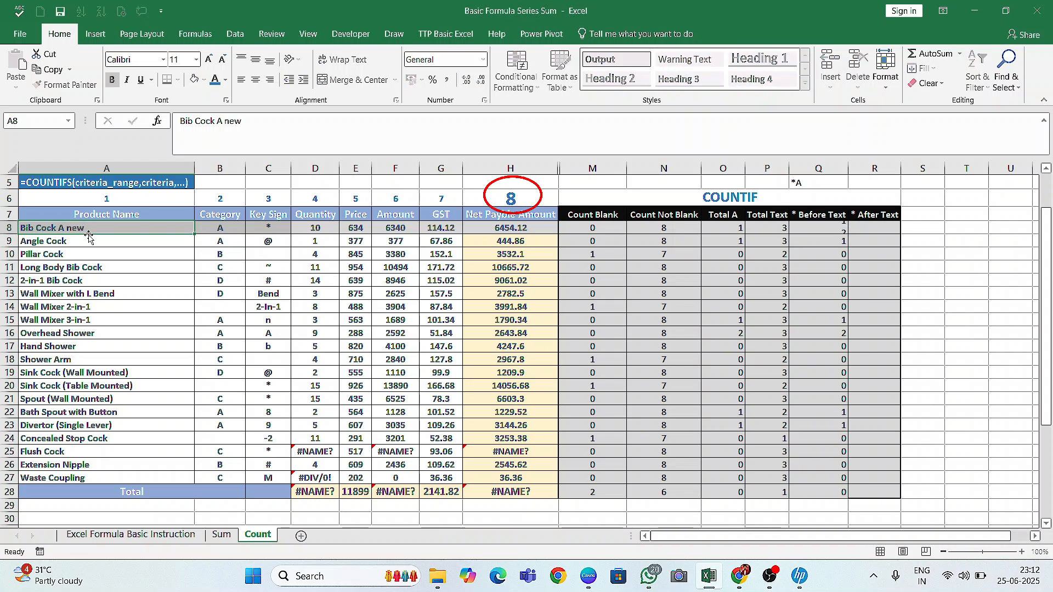
click(89, 237)
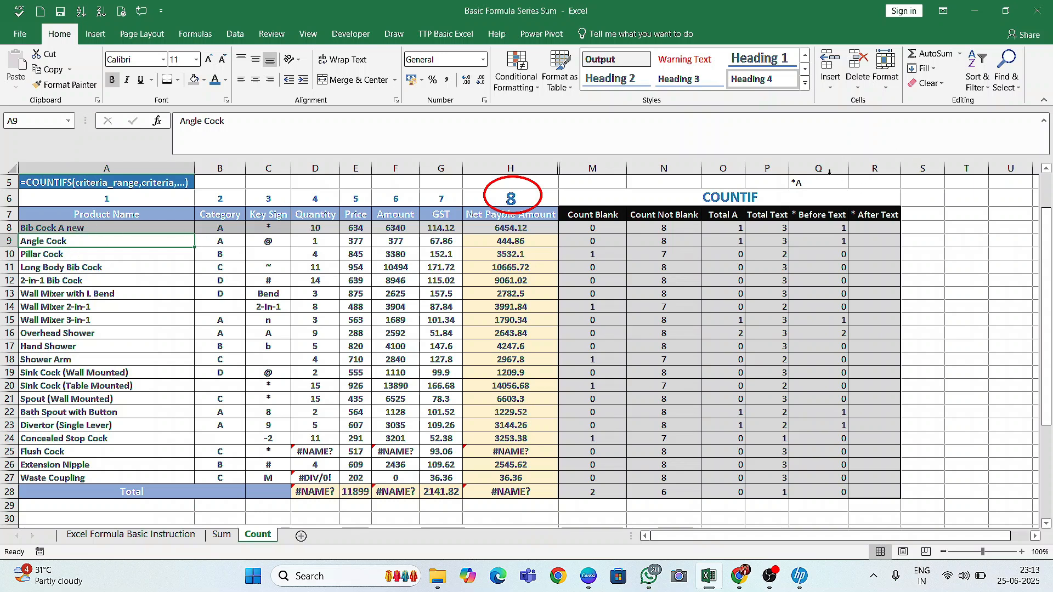
- Change the criterion in the Q8 formula to "*new", giving =COUNTIF(A8:H8,"*new")
double_click(825, 222)
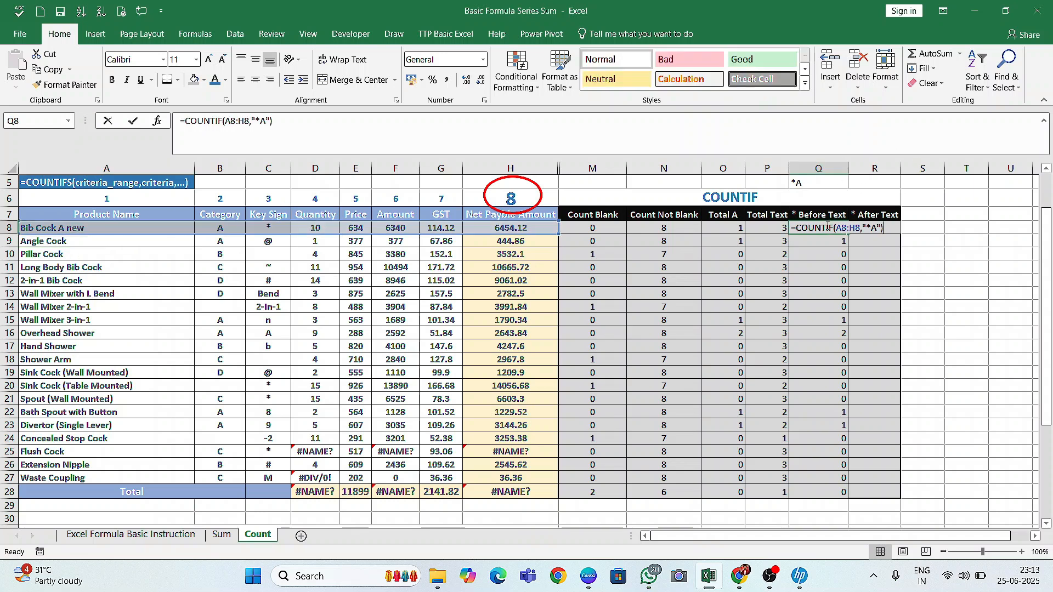
click(877, 227)
key(BackSpace)
text(new)
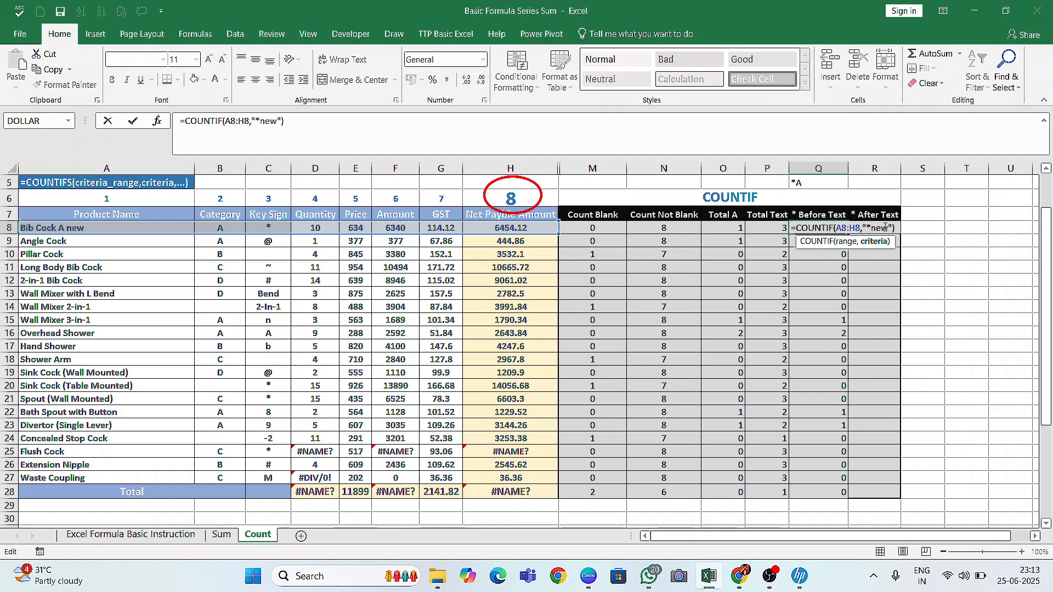
key(ctrl+Return)
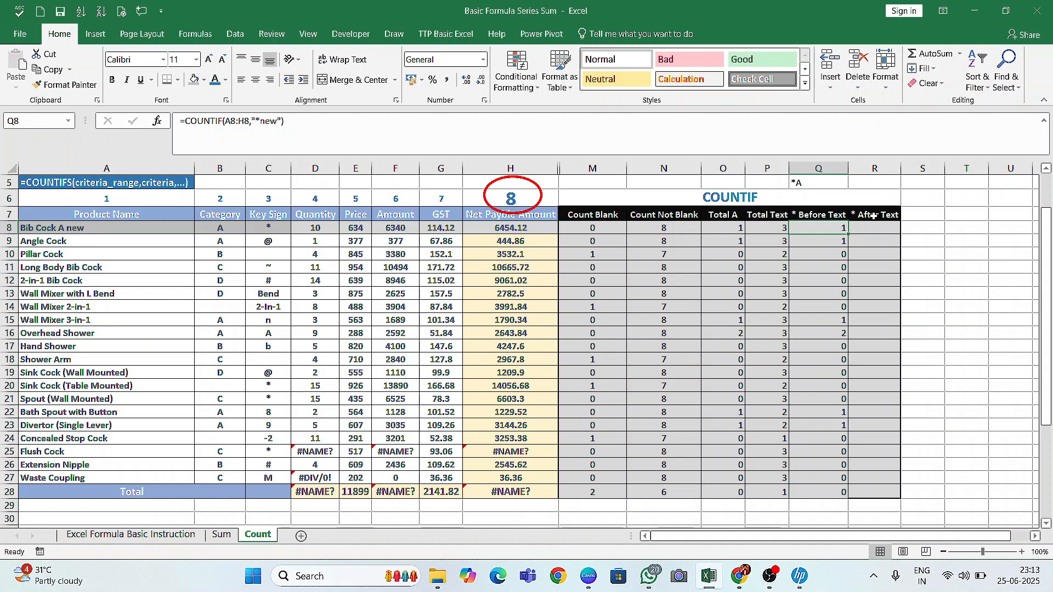
- Enter the sample criterion A* in R5 above the * After Text column
click(801, 182)
click(876, 186)
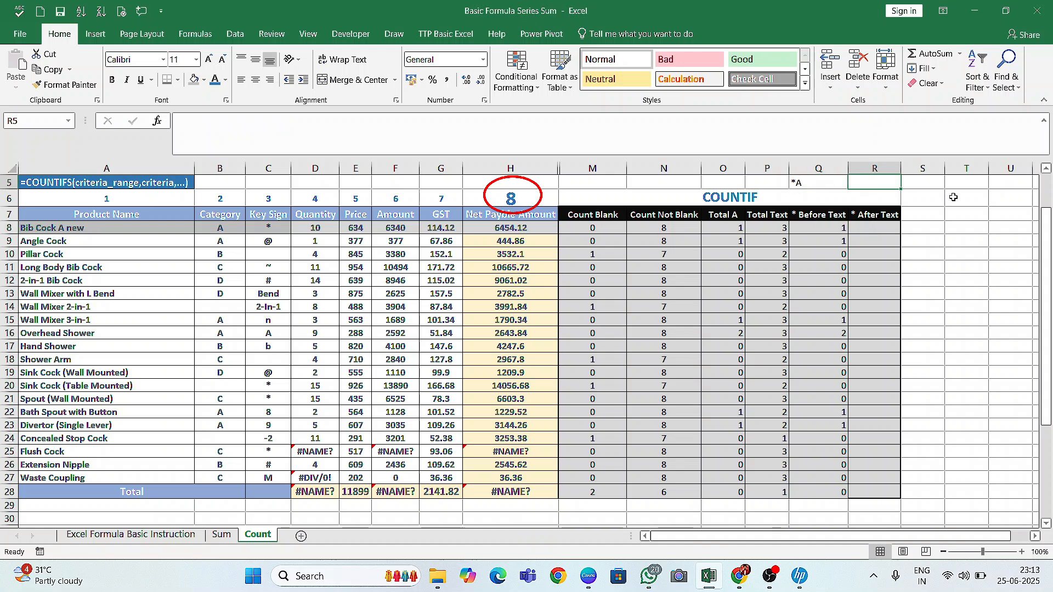
text(A)
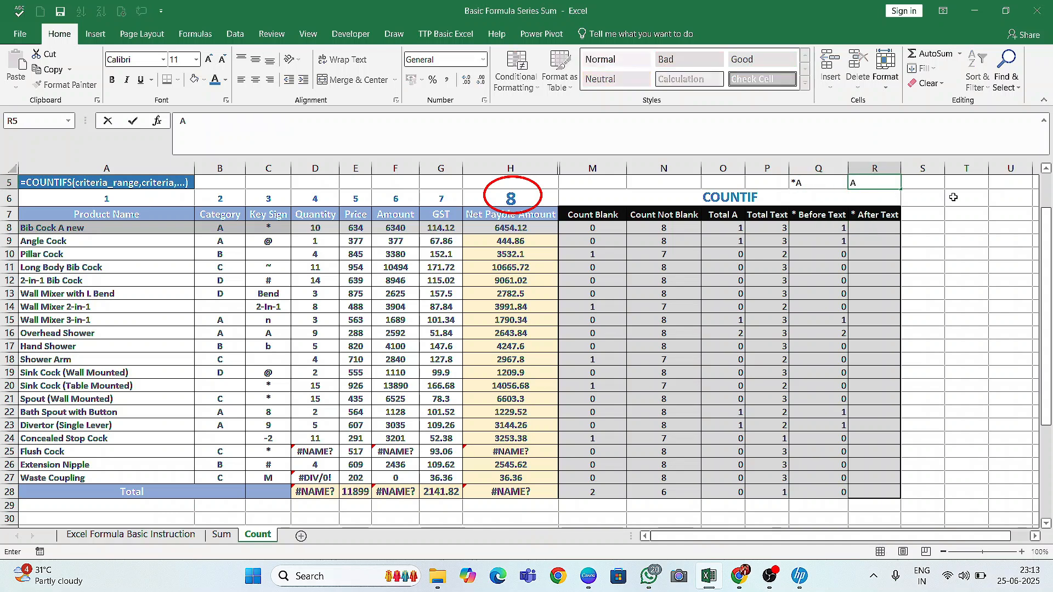
text(*)
key(Return)
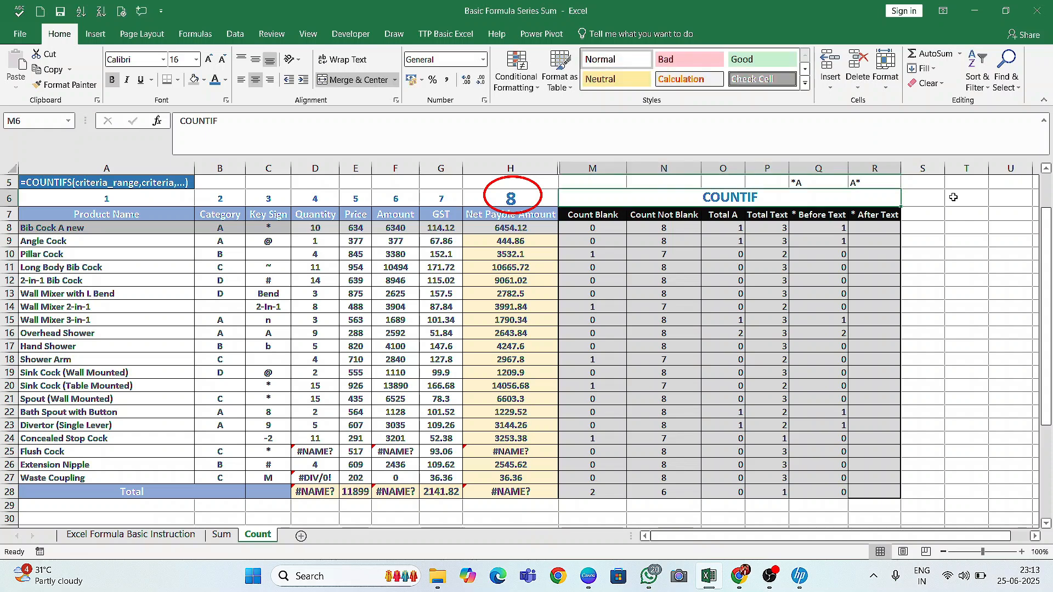
- Examine which product name and category cells in rows 8 and 9 begin with A for the * After Text count
click(865, 215)
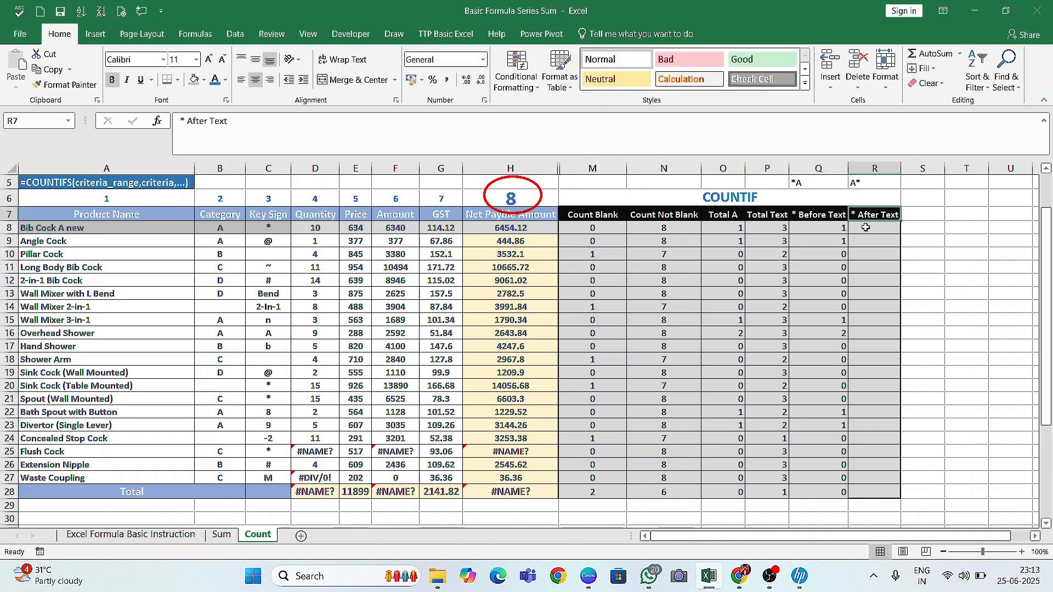
click(864, 228)
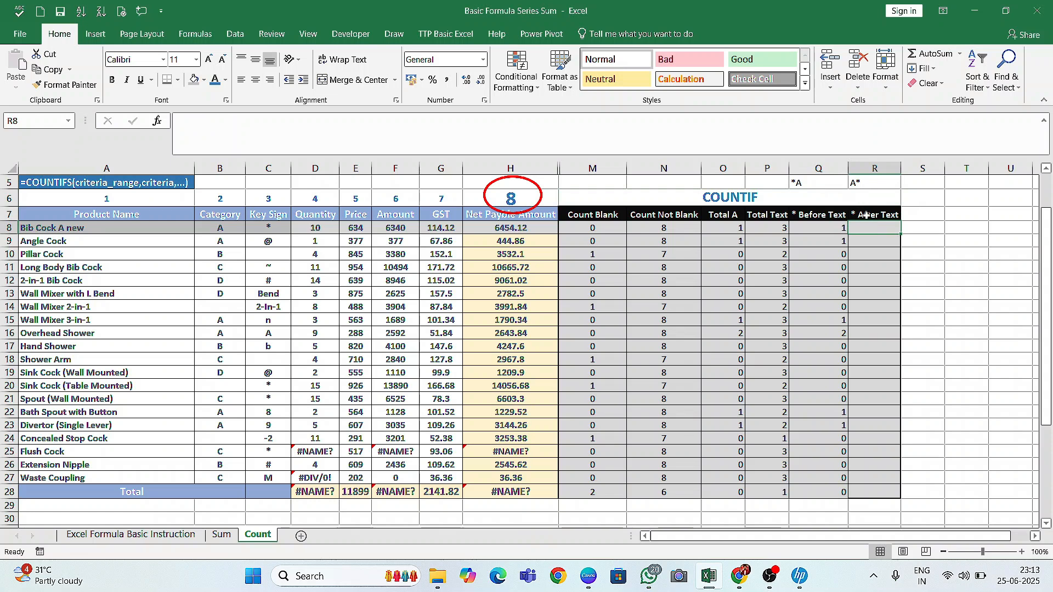
click(28, 242)
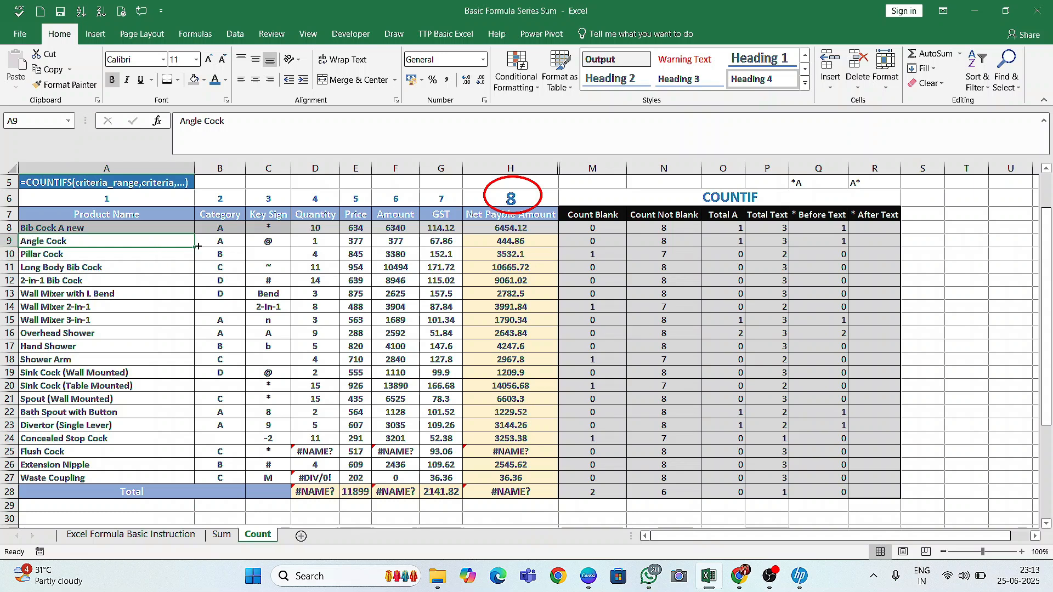
click(224, 242)
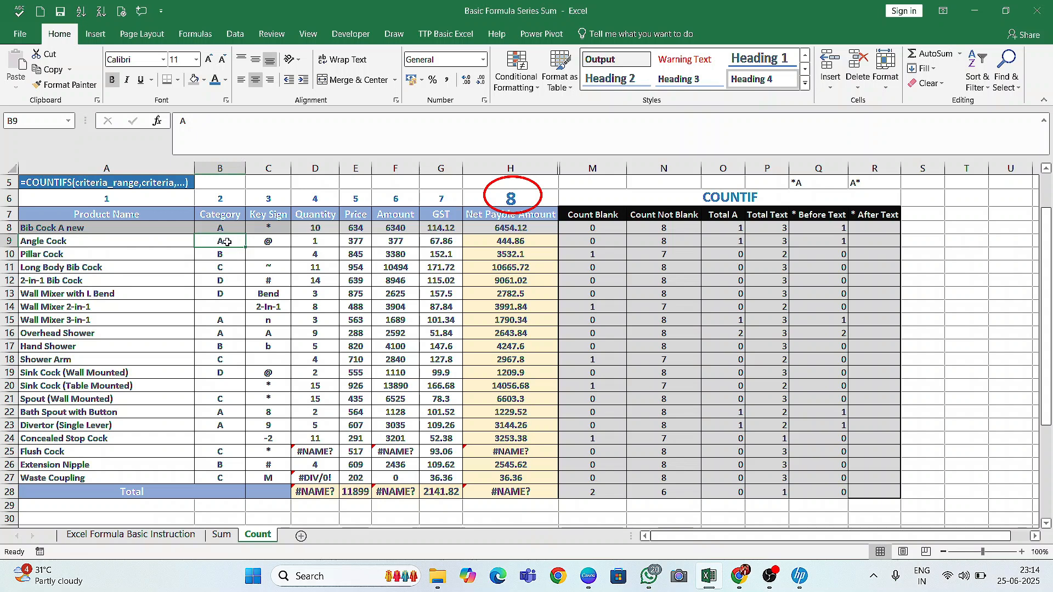
click(81, 240)
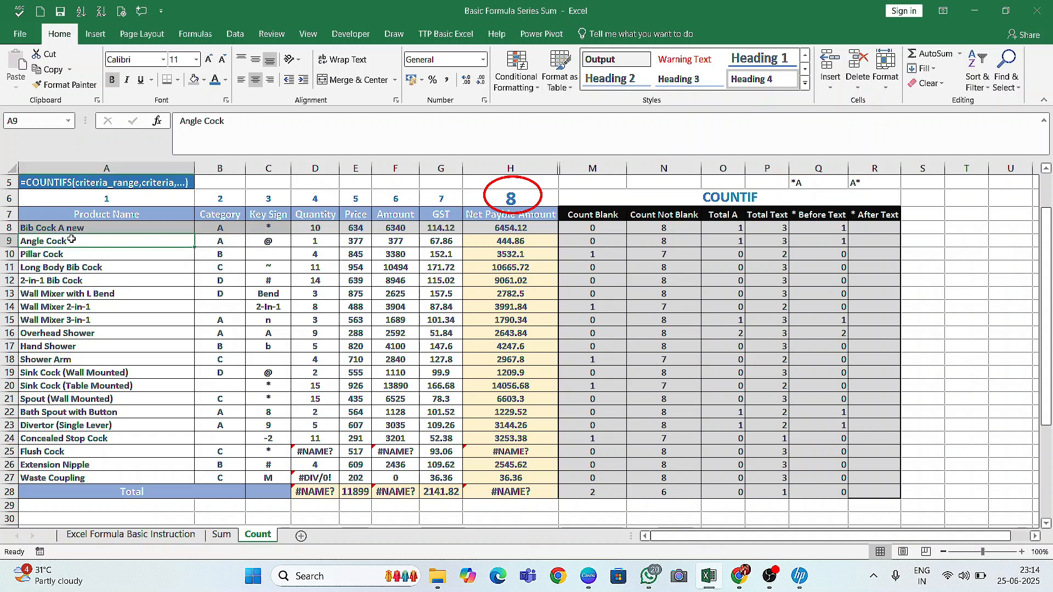
click(226, 239)
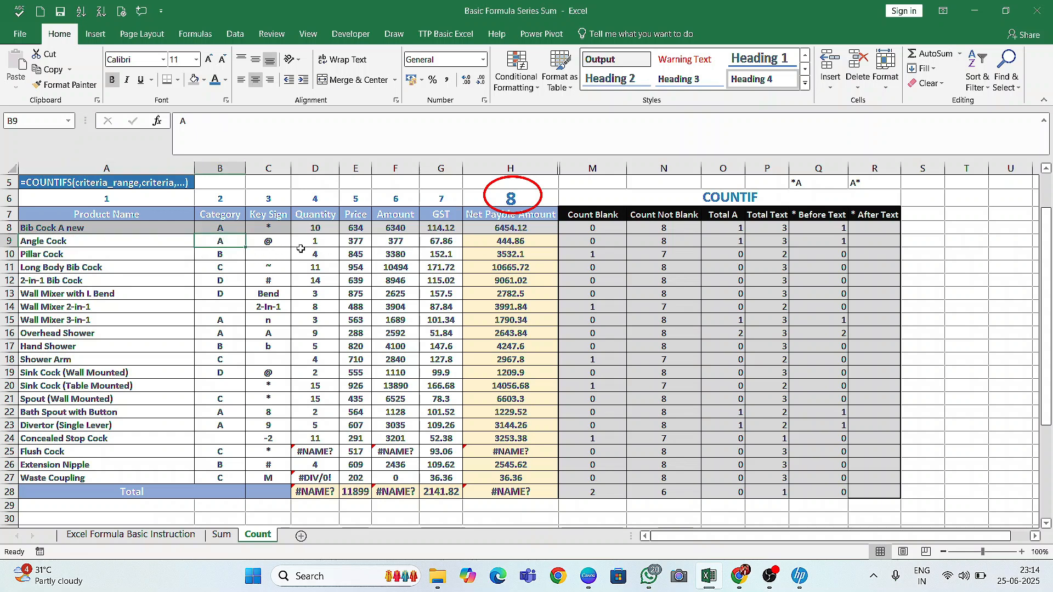
drag(96, 246, 384, 245)
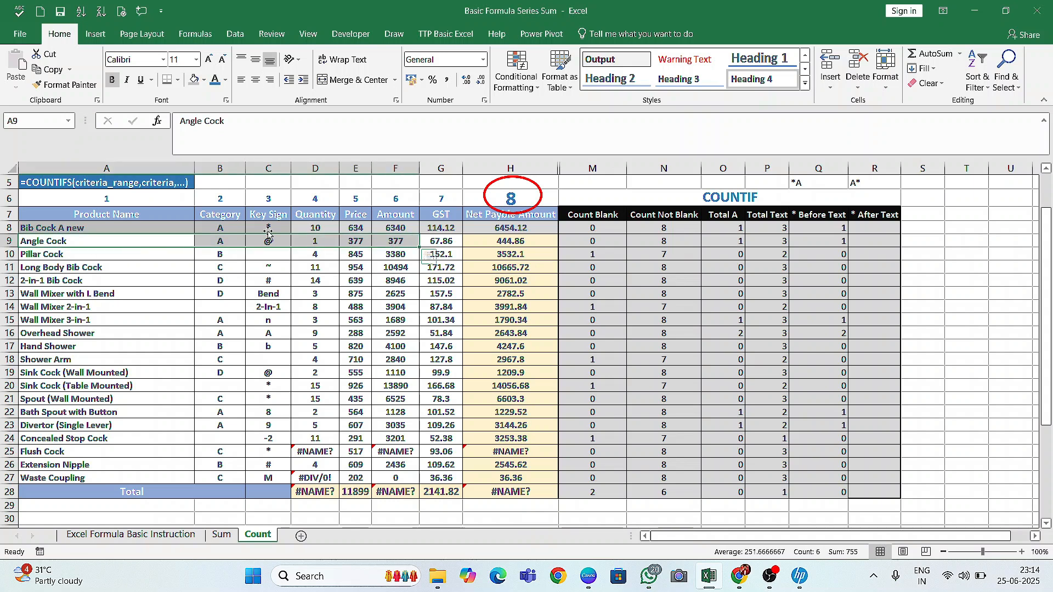
drag(71, 228, 391, 229)
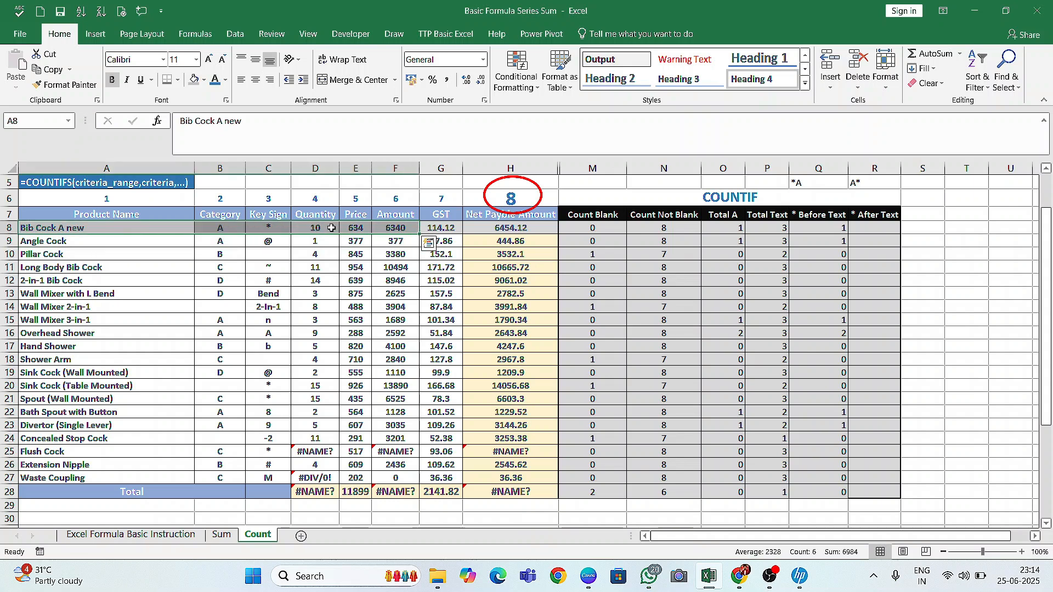
click(222, 230)
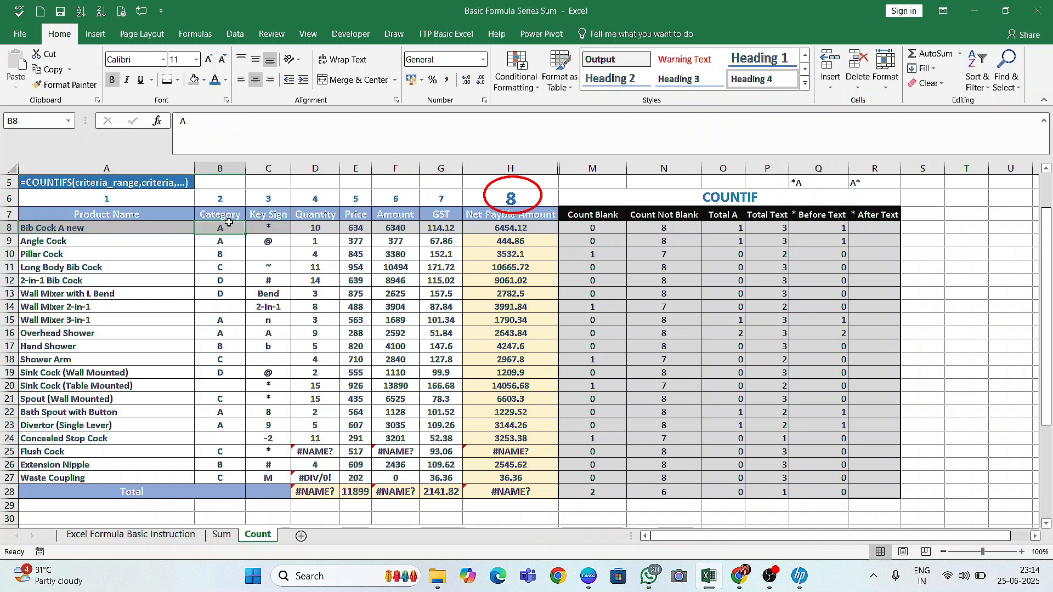
click(859, 229)
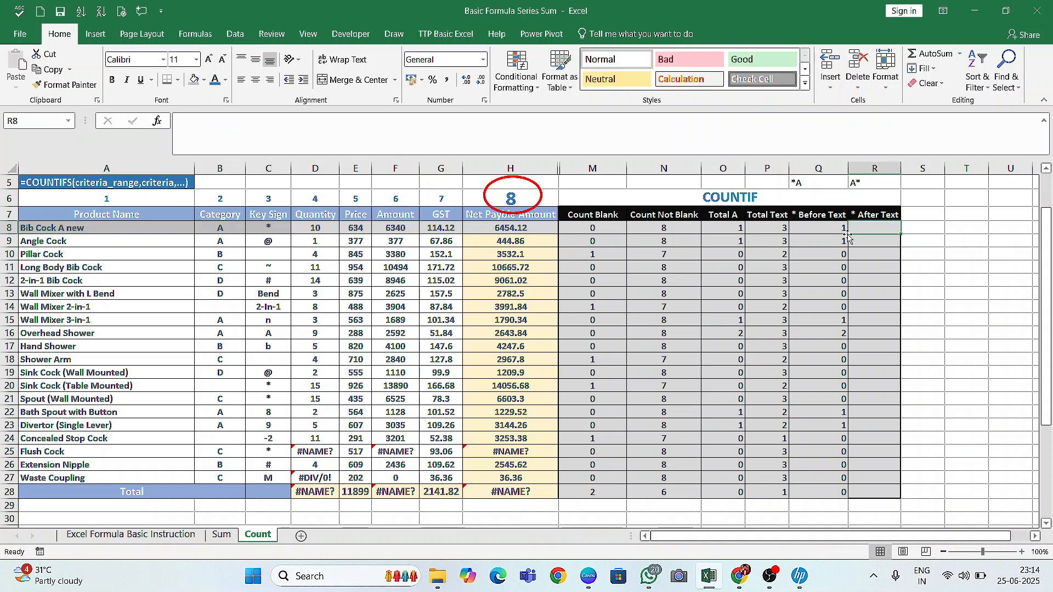
- Enter =COUNTIF(A8:H8,"A*") in R8 under the * After Text header
text(=countiif)
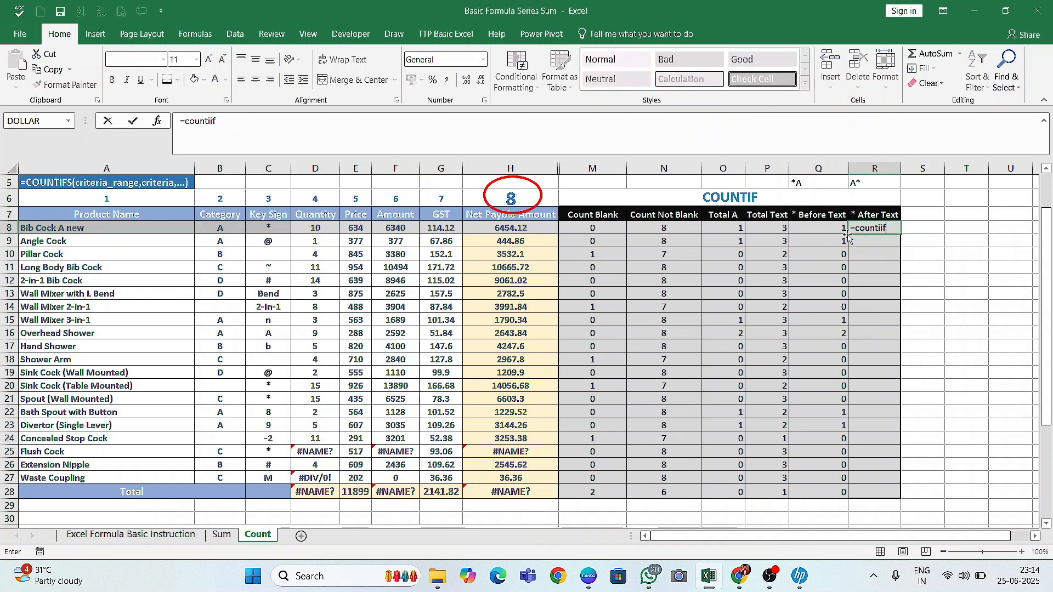
key(BackSpace)
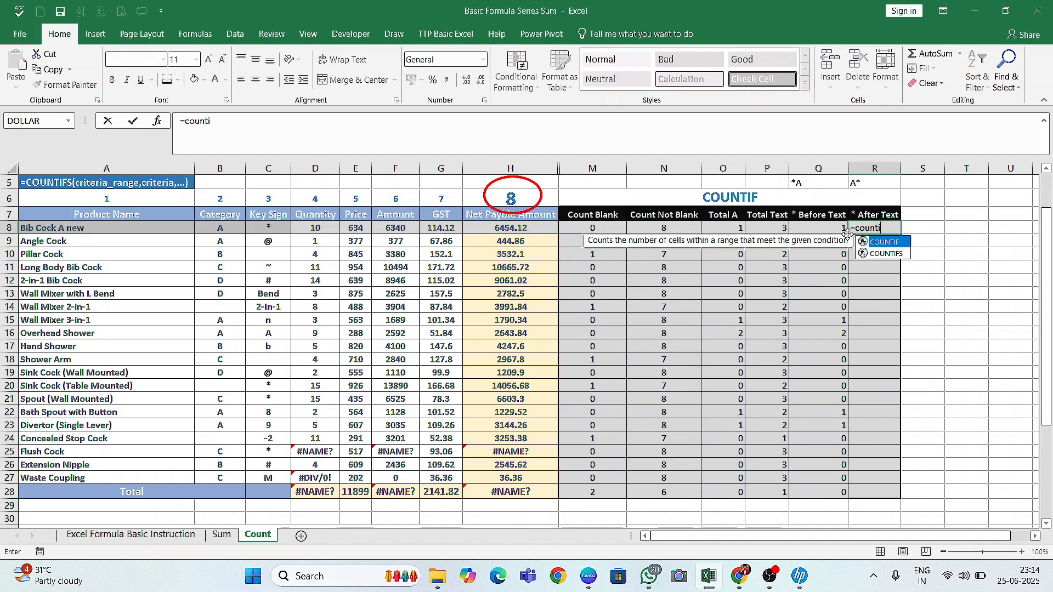
key(Tab)
key(Left)
key(Left)
key(Left)
key(Left)
key(Left)
key(Left)
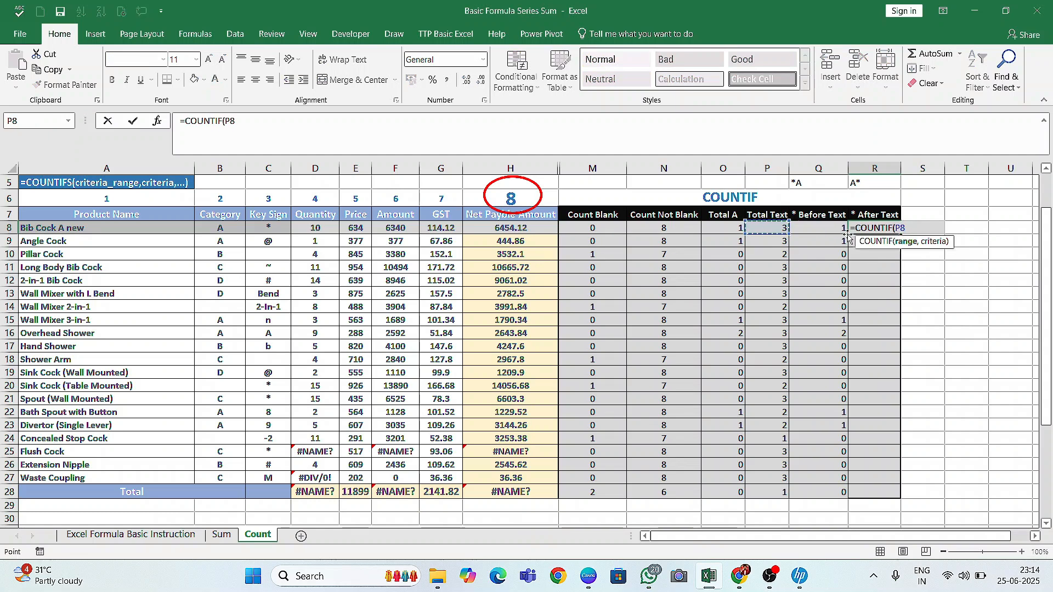
key(ctrl+shift+Left)
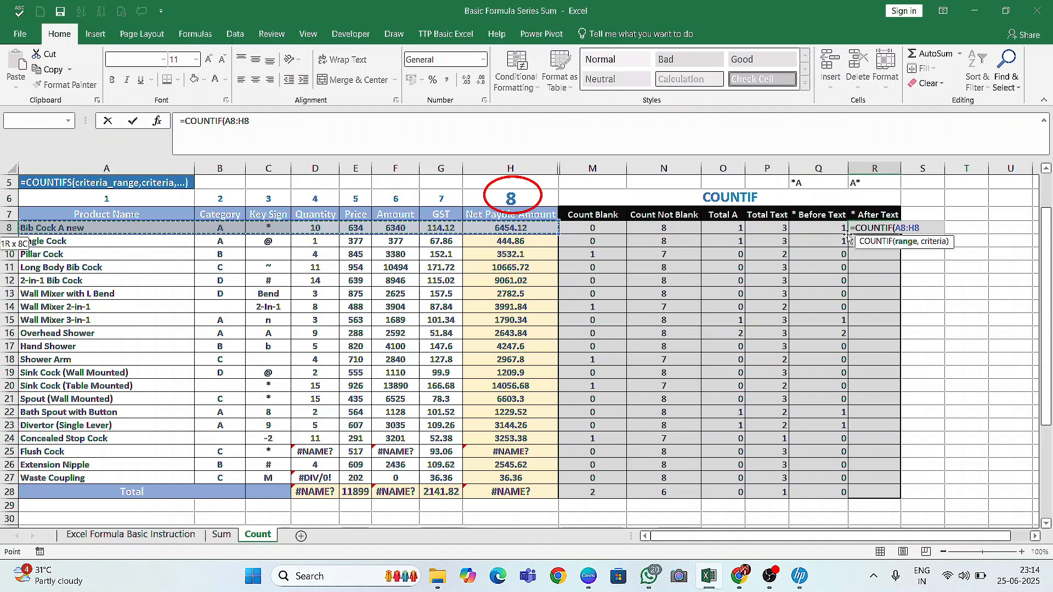
text(,"A*)
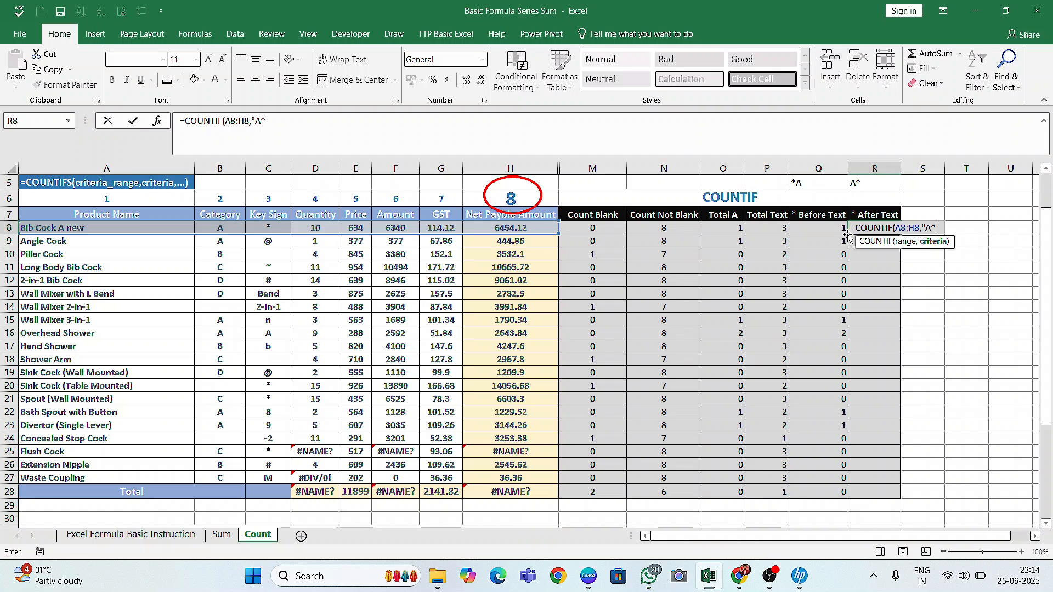
text("))
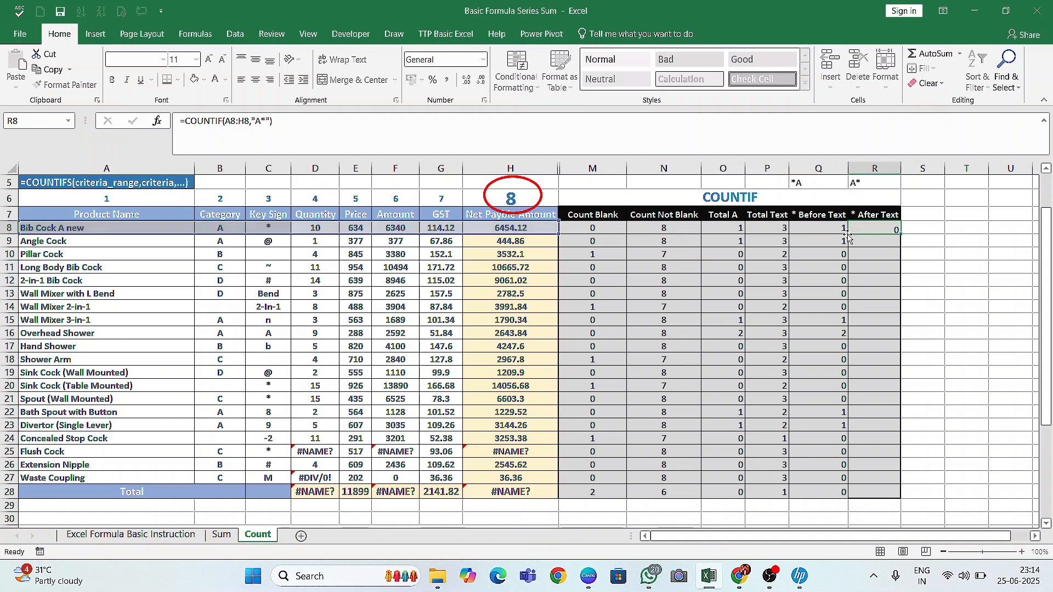
key(Return)
- Fill the R8 COUNTIF formula down the * After Text column through the Total row, R28
click(884, 226)
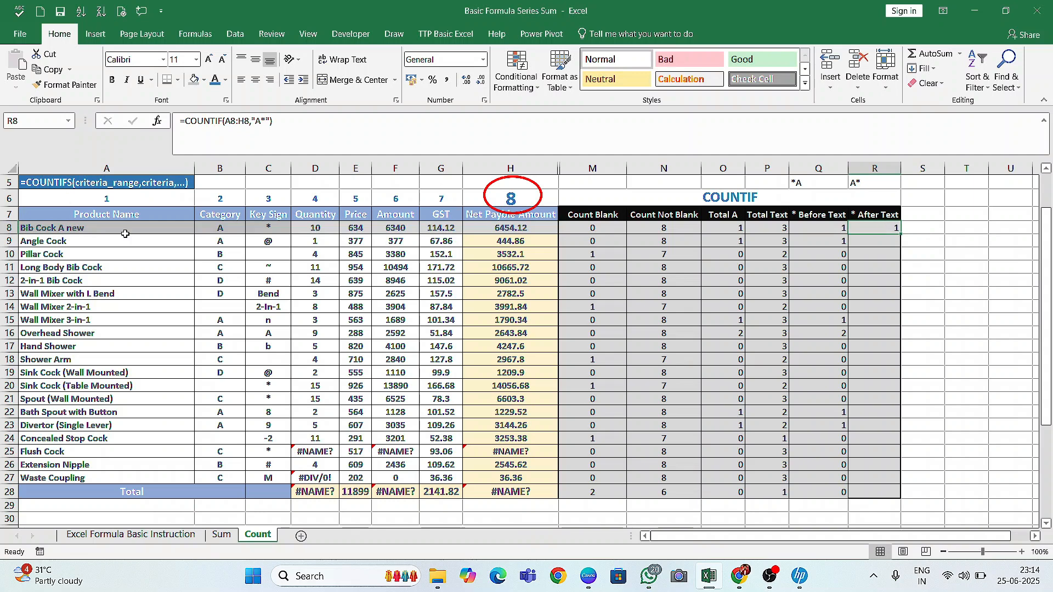
drag(901, 234, 900, 247)
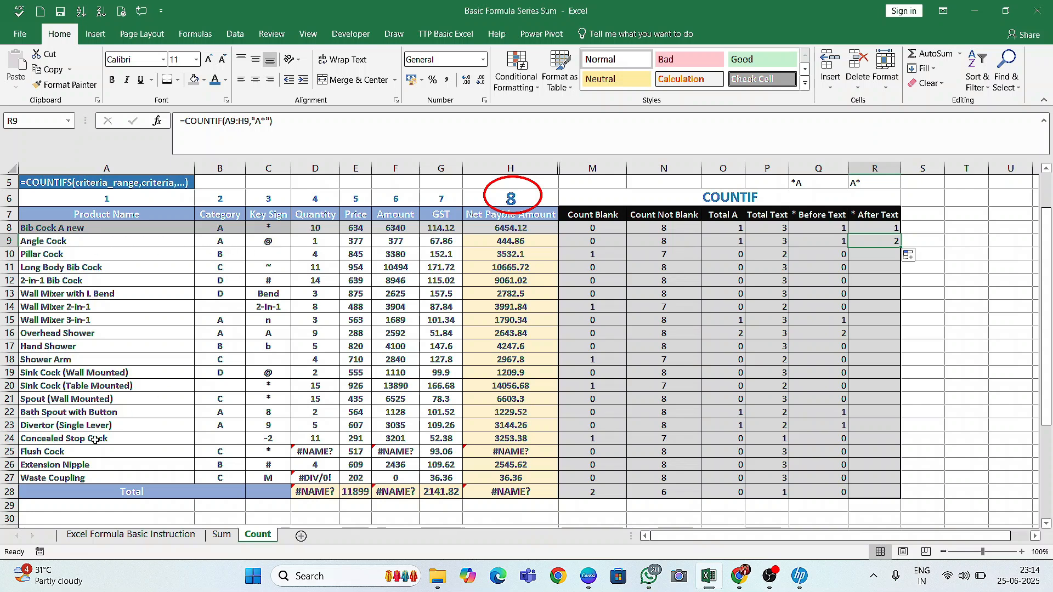
drag(901, 247, 909, 497)
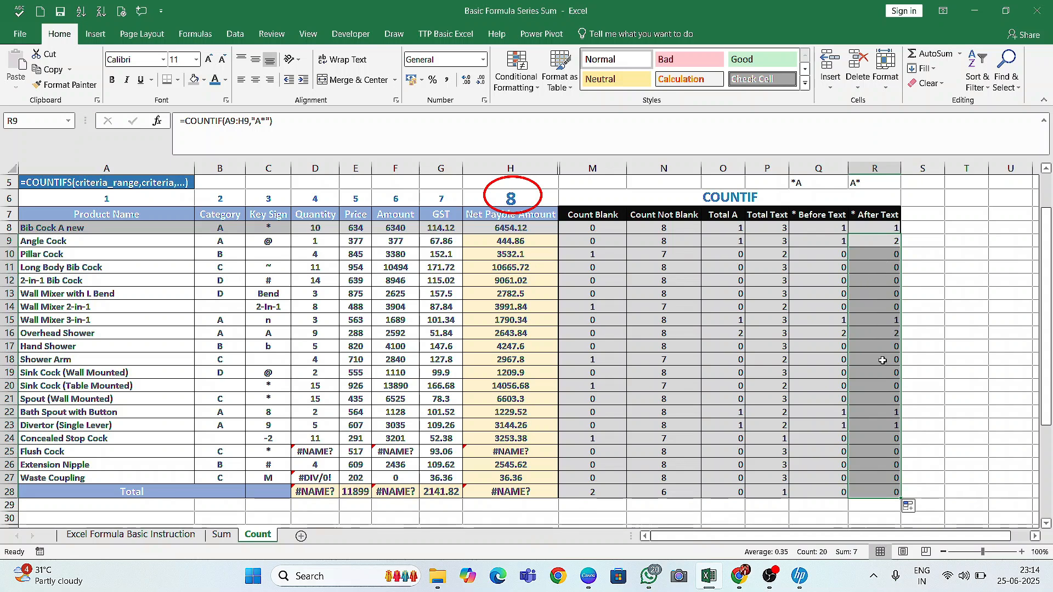
- Check the * After Text counts in rows 16, 22 and 23 against their product names and category cells
drag(896, 333, 81, 339)
drag(222, 333, 292, 335)
drag(895, 410, 82, 426)
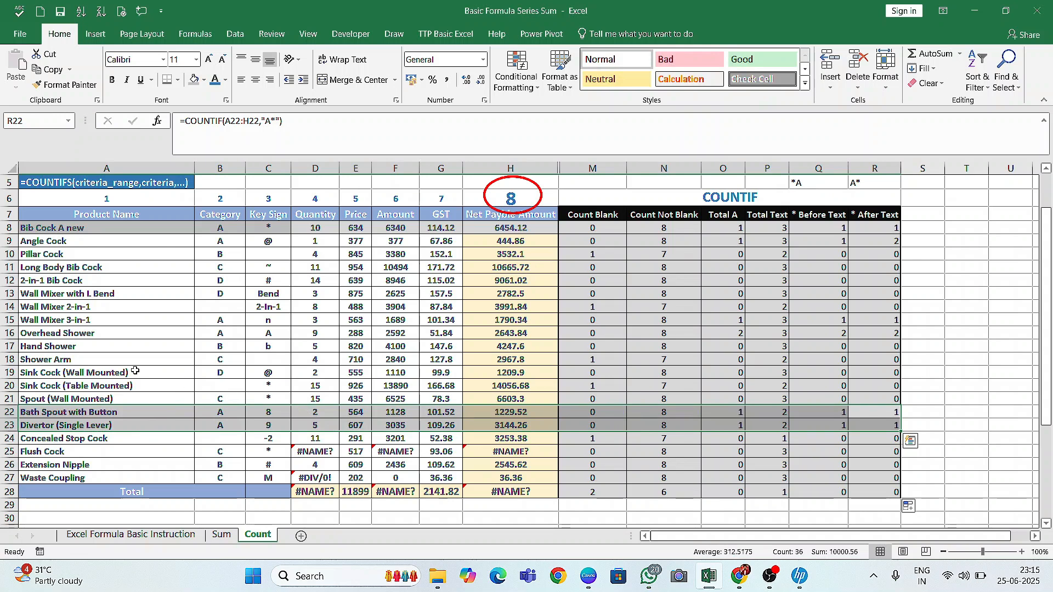
click(27, 396)
key(ctrl+Down)
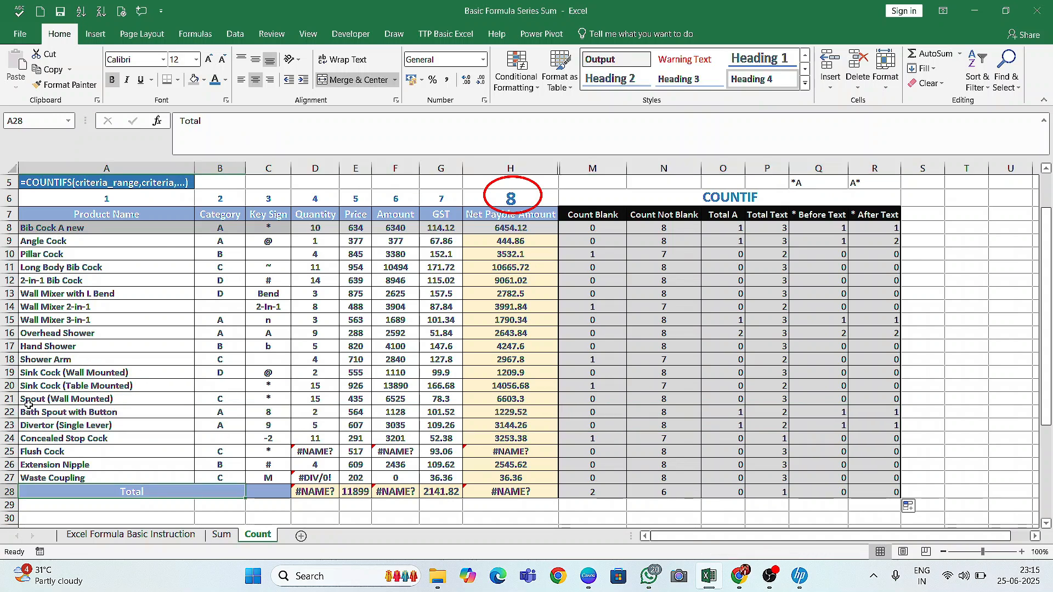
- Highlight the * After Text cell R21 for Spout (Wall Mounted) with a yellow fill
drag(29, 400, 900, 399)
click(897, 400)
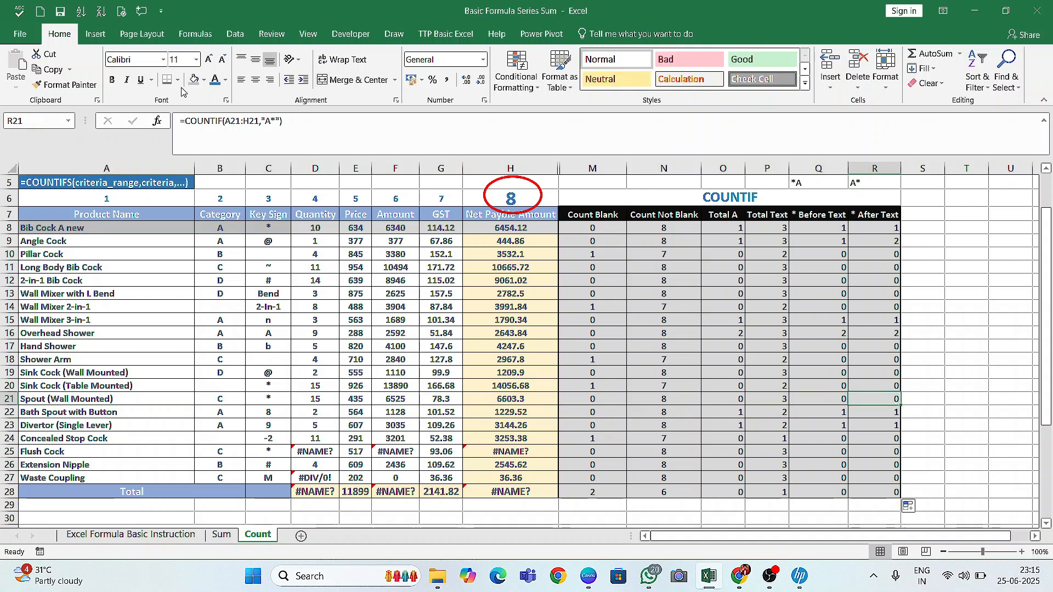
click(205, 82)
click(231, 184)
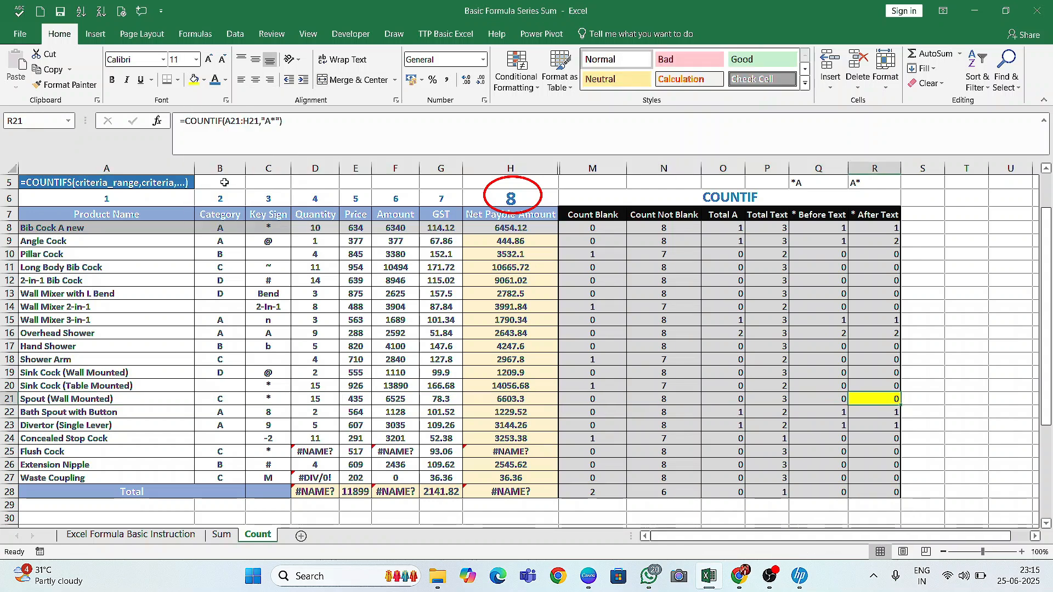
- Add a leading "a " to the product name in A21 so it reads a Spout (Wall Mounted)
key(shift+space)
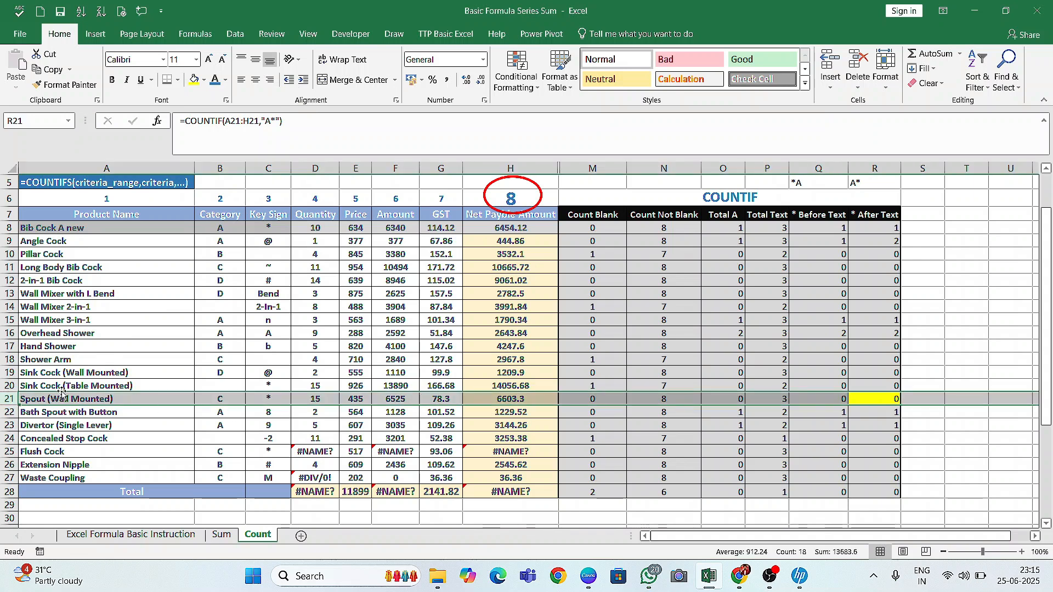
double_click(24, 398)
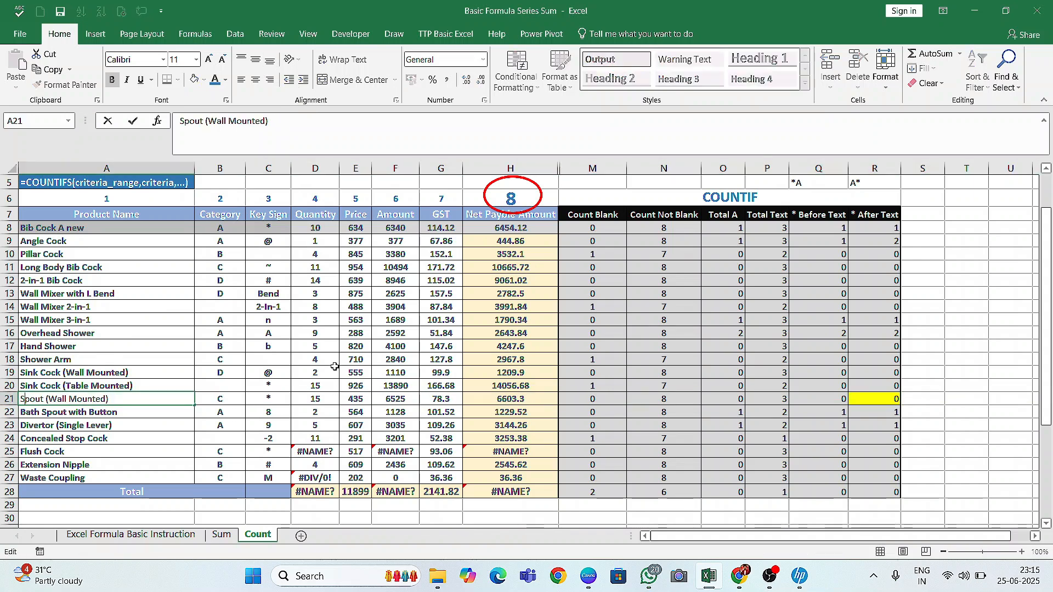
text(a)
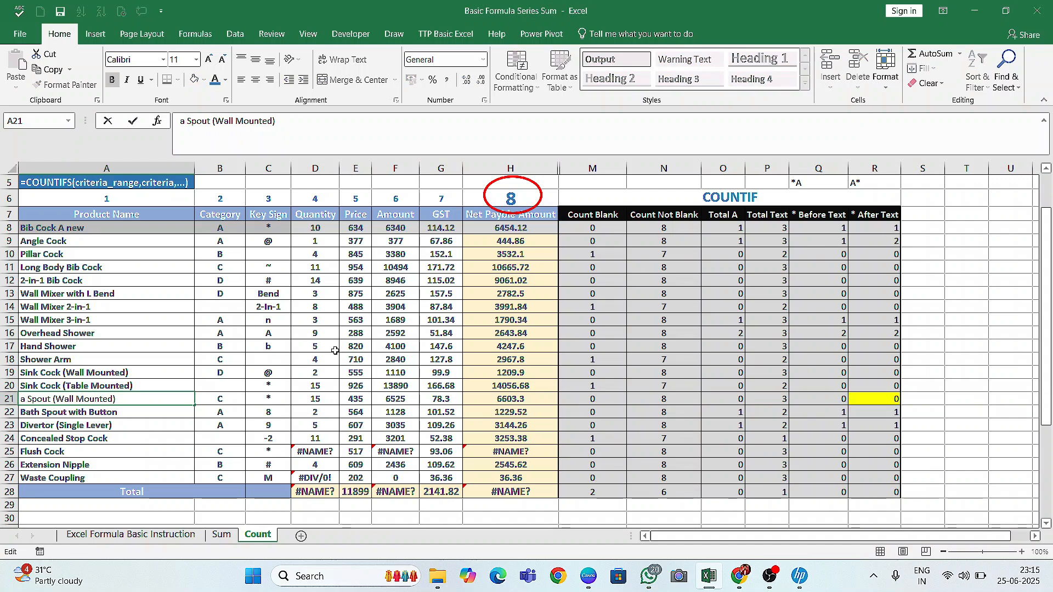
key(Return)
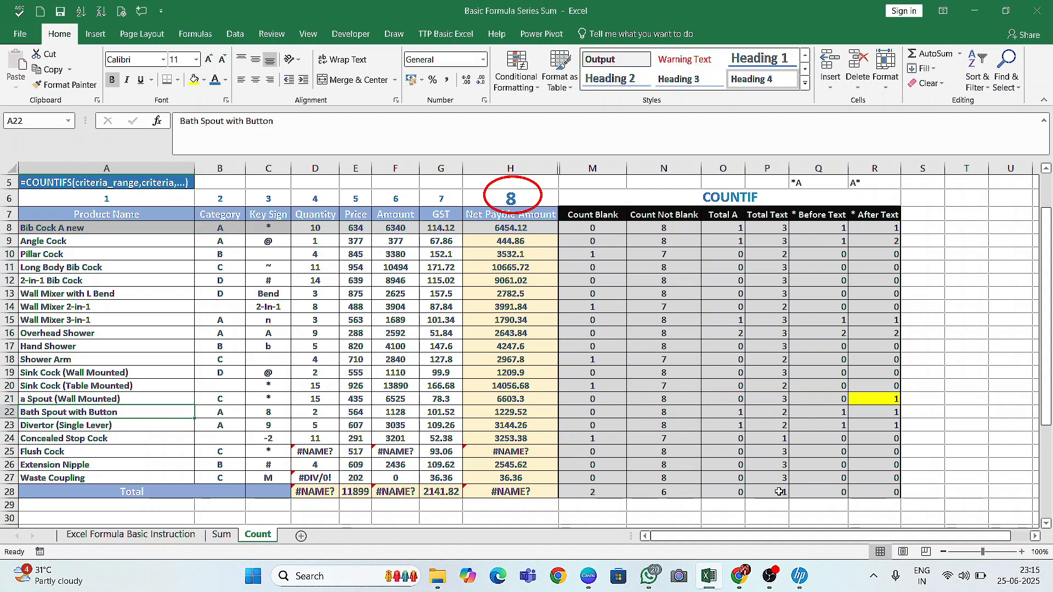
- Inspect the COUNTIF formula in R21 and review the * After Text column
click(891, 399)
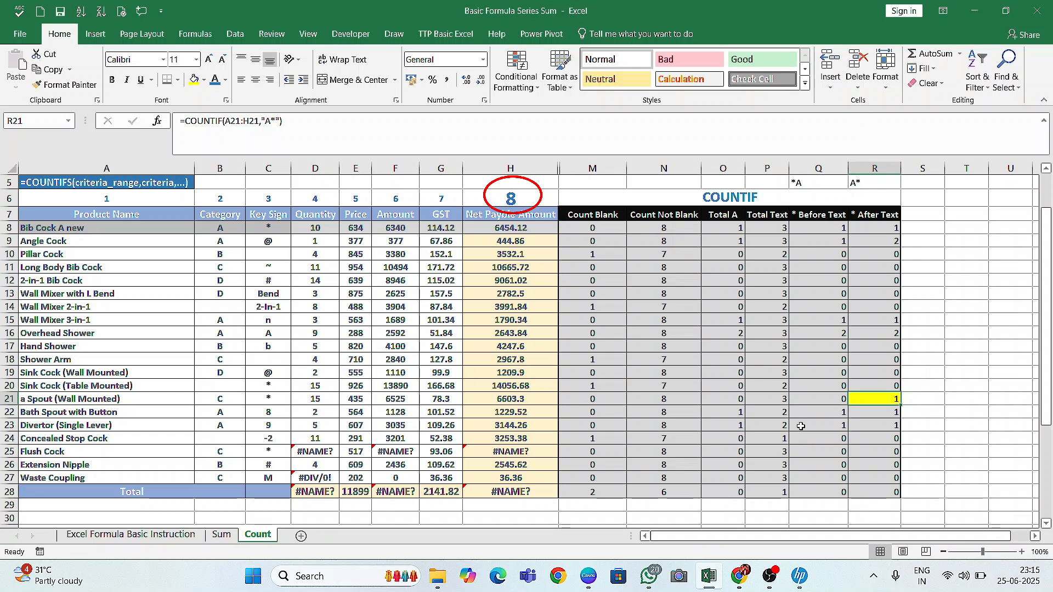
double_click(891, 399)
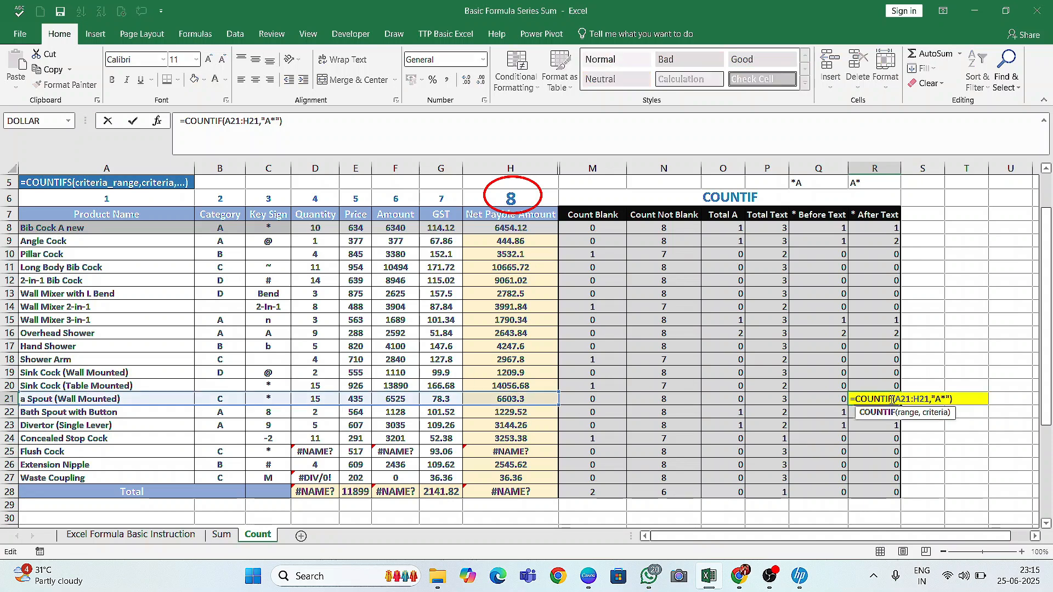
key(Escape)
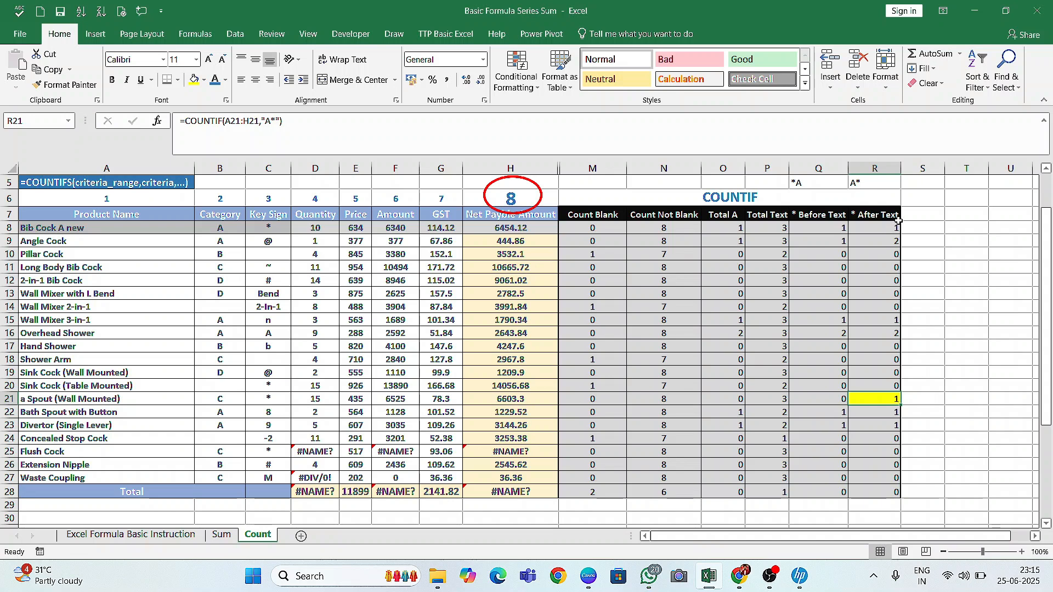
drag(898, 220, 878, 478)
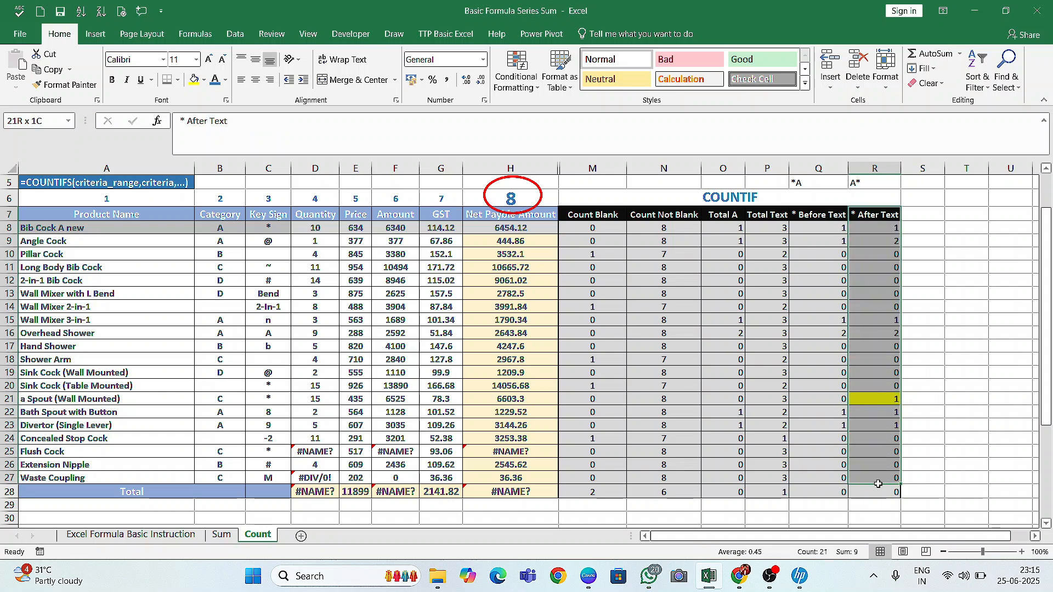
click(858, 181)
double_click(856, 182)
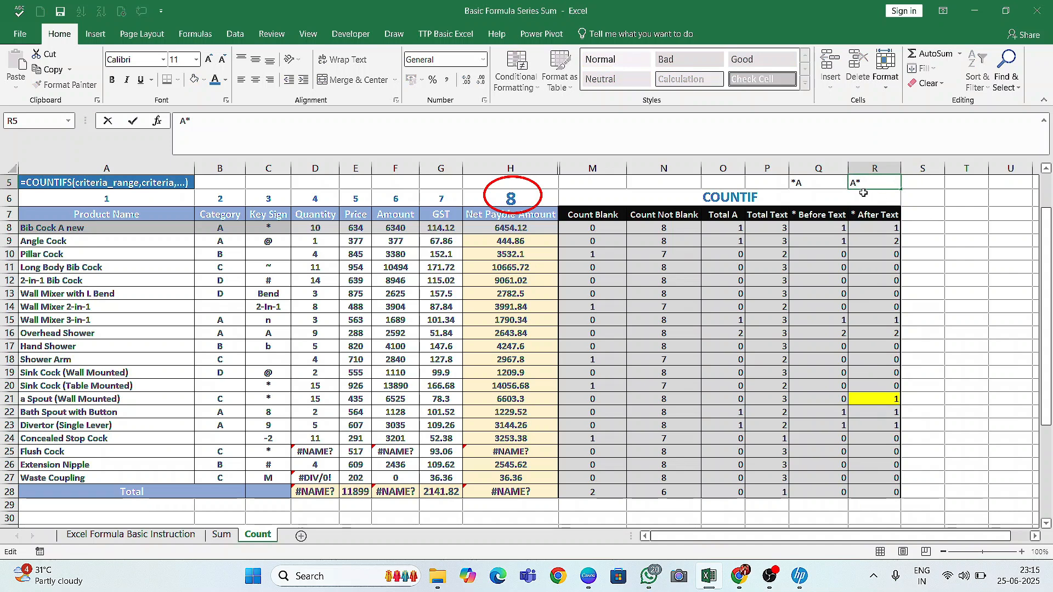
text(*)
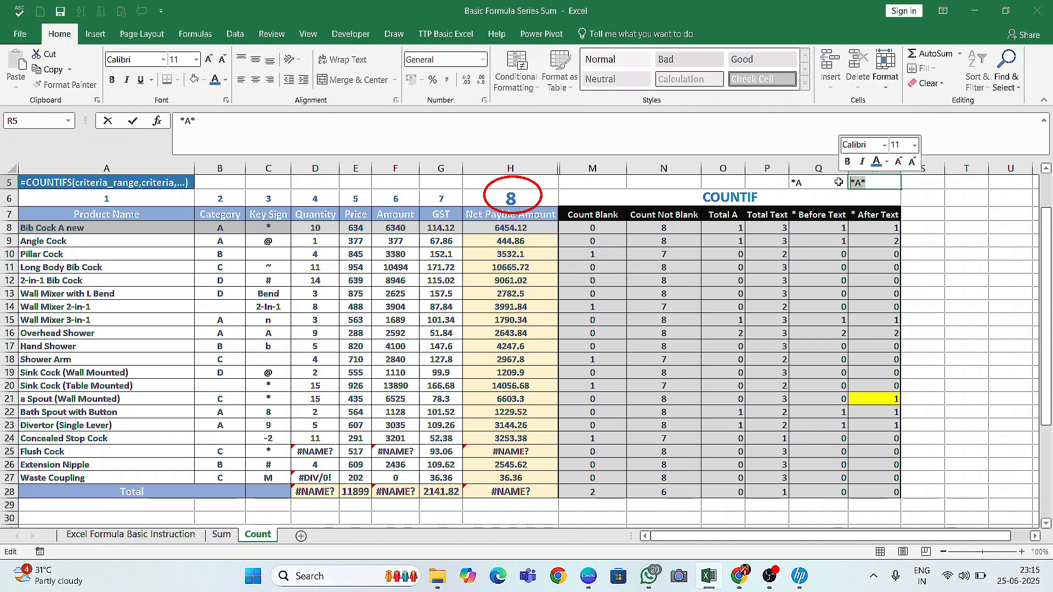
key(Escape)
- Enter the sample criterion *A* in S5, beside the A* sample
click(932, 184)
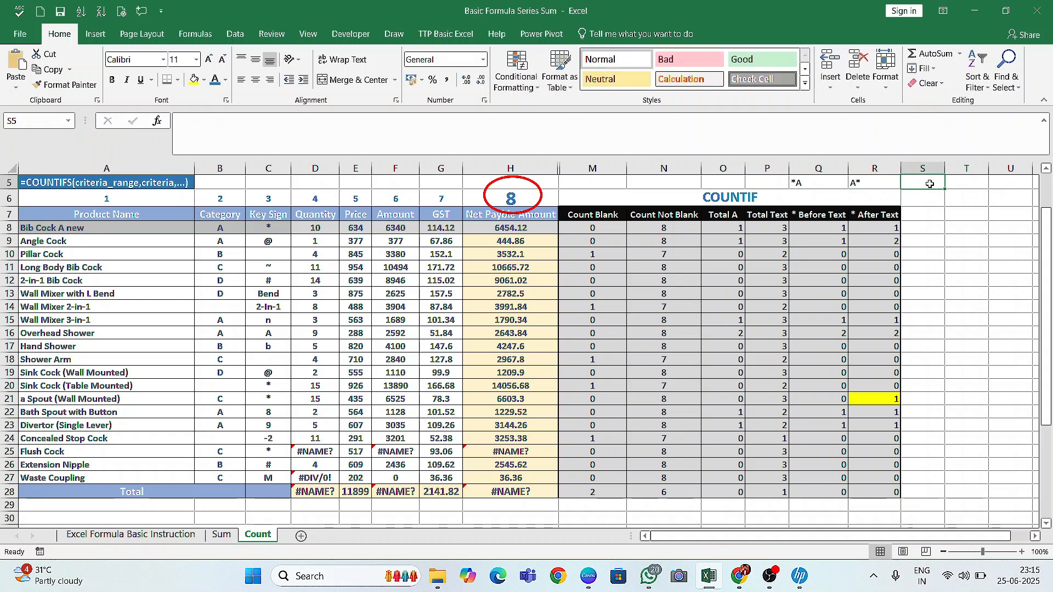
text(*A*)
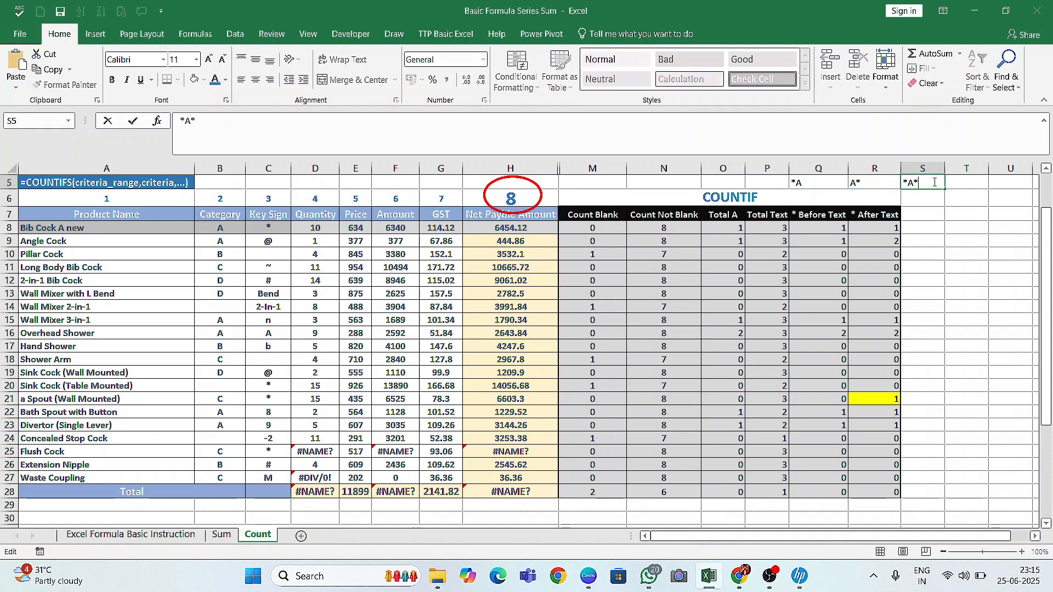
- Copy only the formatting of the * After Text column R7:R28 onto S7:S28
drag(893, 215, 876, 491)
click(877, 214)
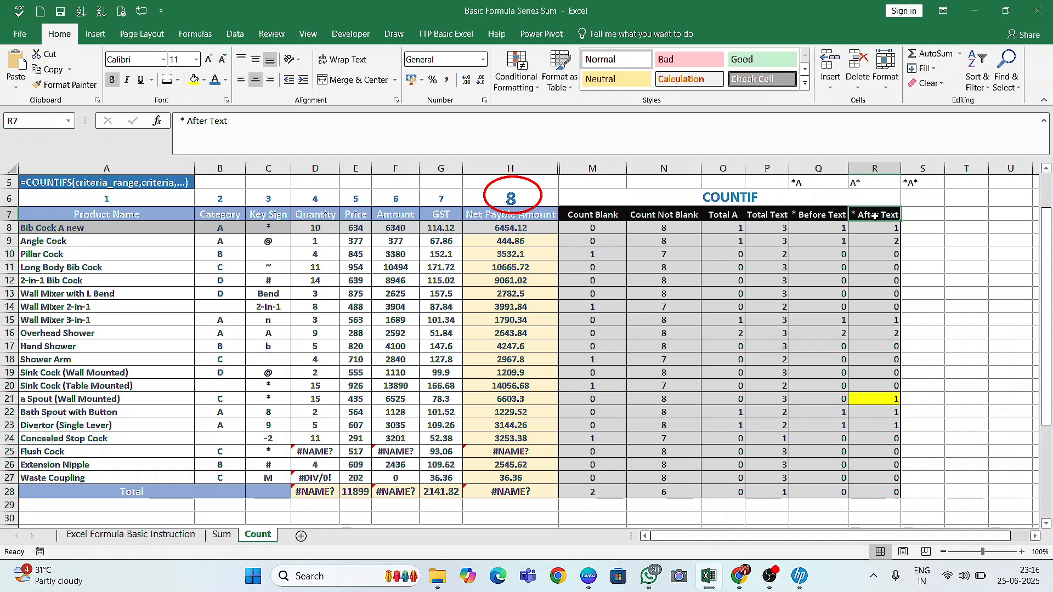
drag(876, 214, 880, 492)
key(ctrl+c)
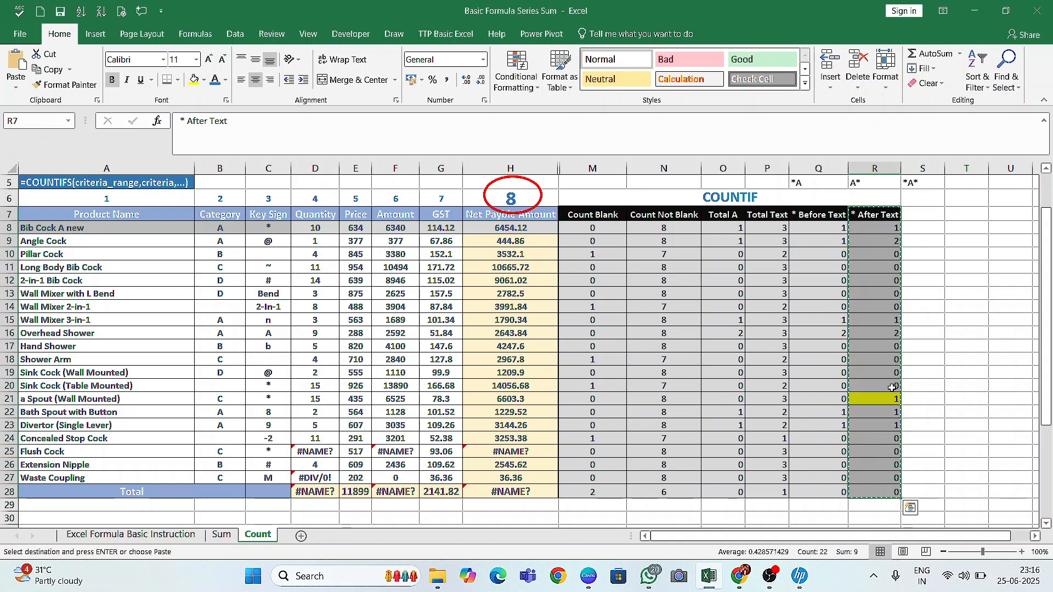
click(925, 214)
key(ctrl+alt+v)
key(v)
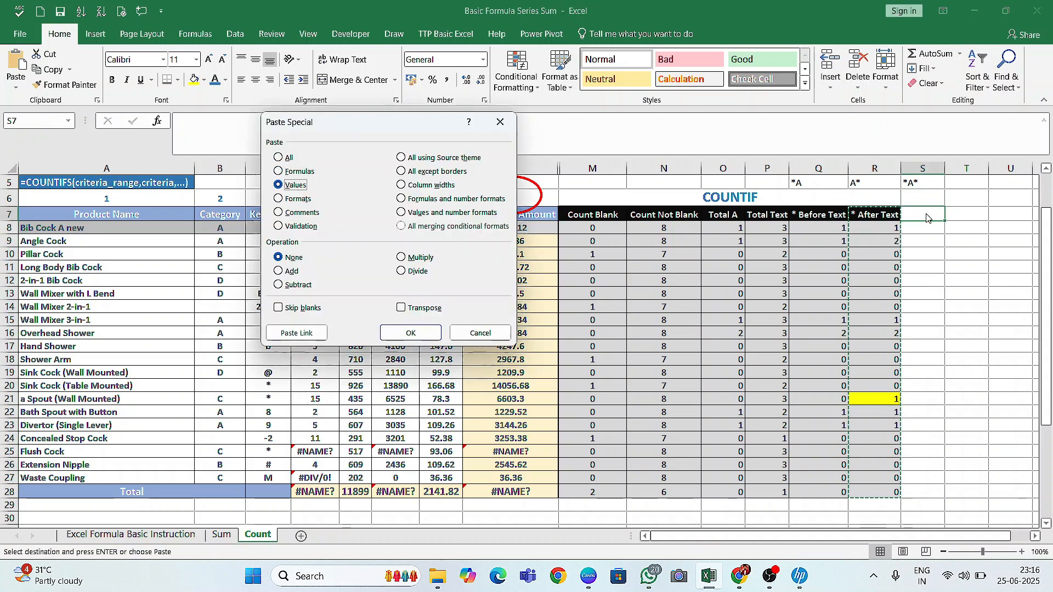
key(t)
key(Return)
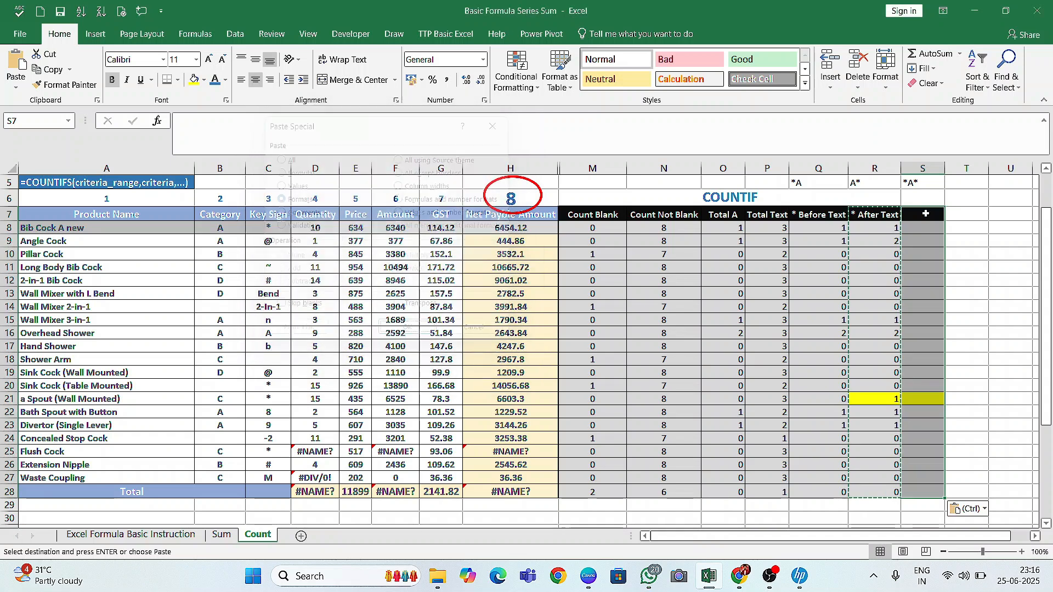
key(Escape)
- Enter the header start and ends with * in S7 and autofit column S to its width
click(926, 214)
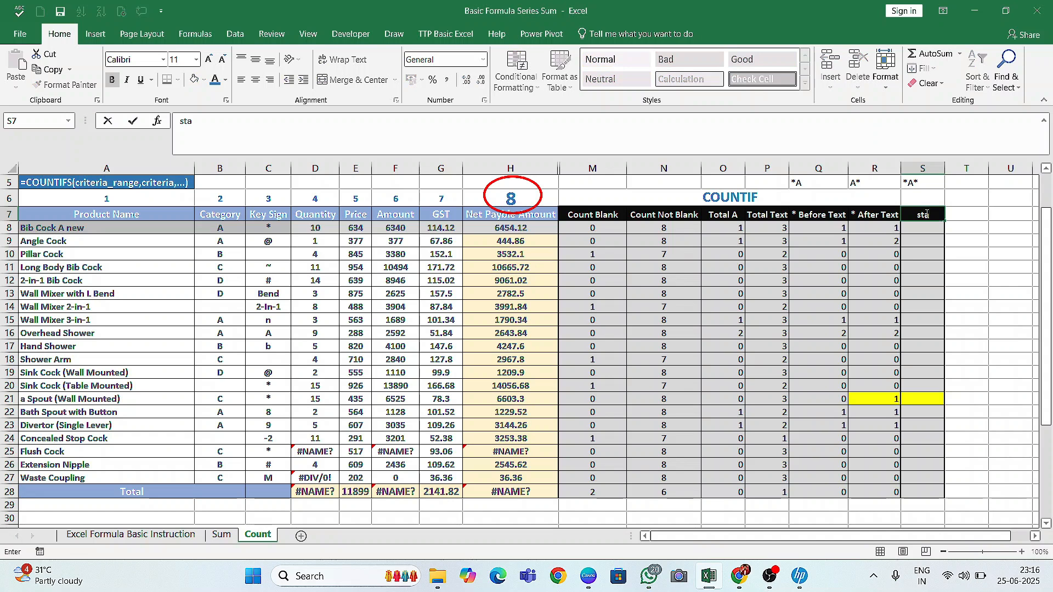
key(BackSpace)
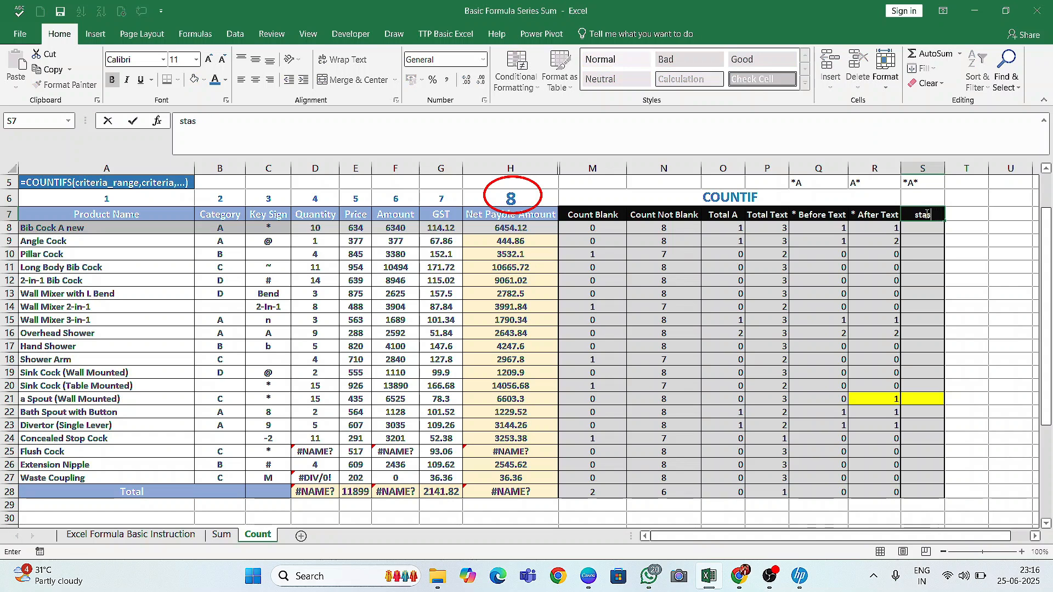
text(and ends with s)
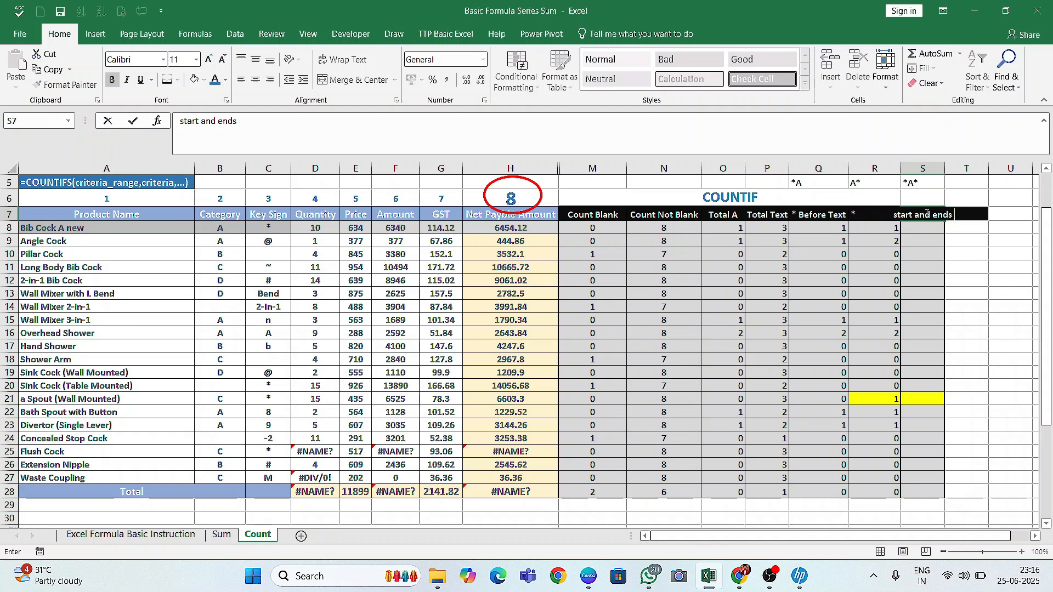
key(BackSpace)
text(*)
key(Return)
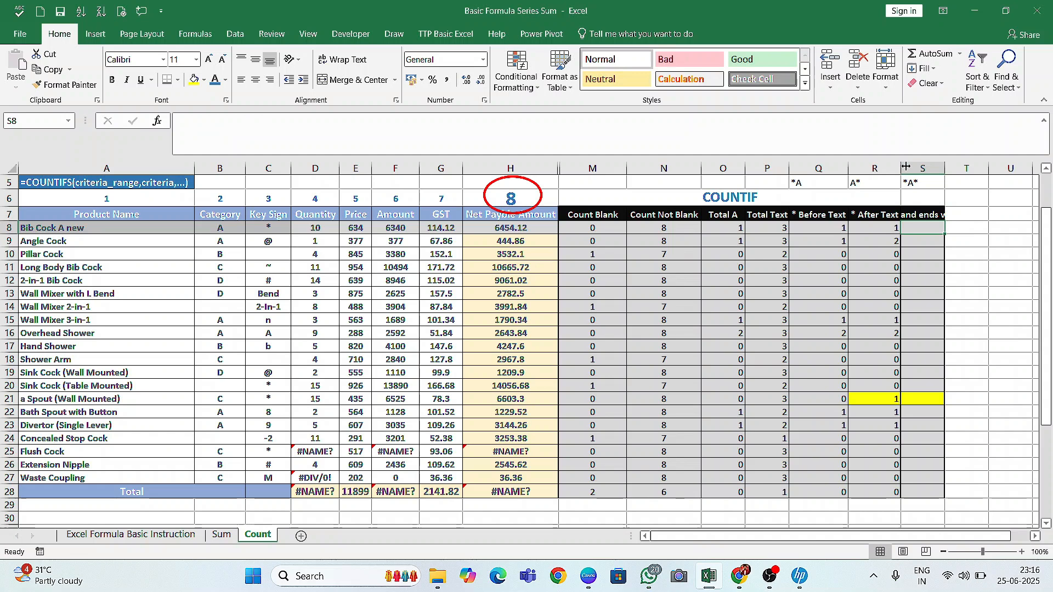
double_click(944, 169)
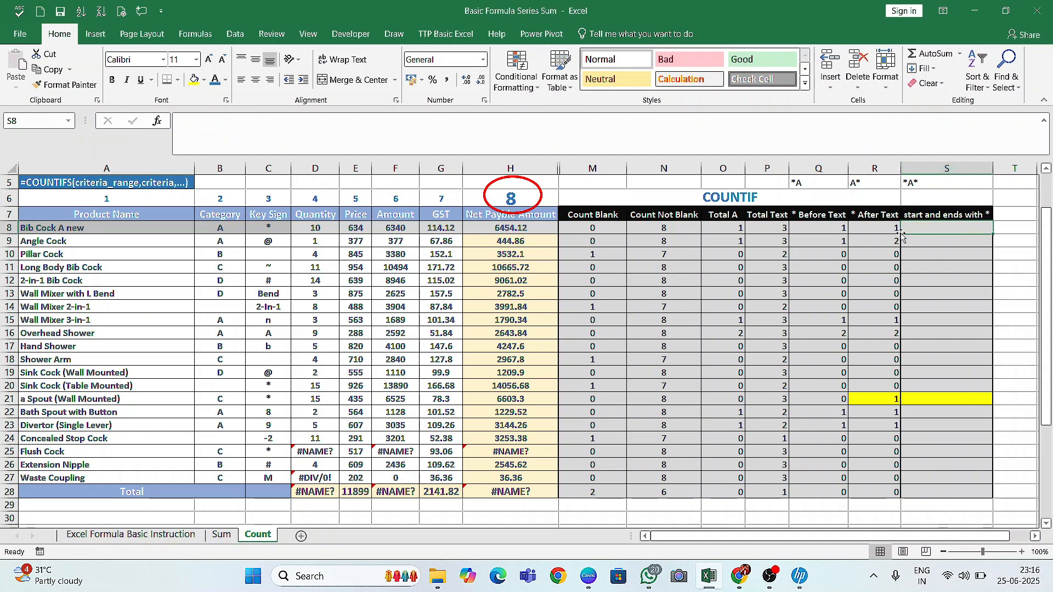
text(=countif)
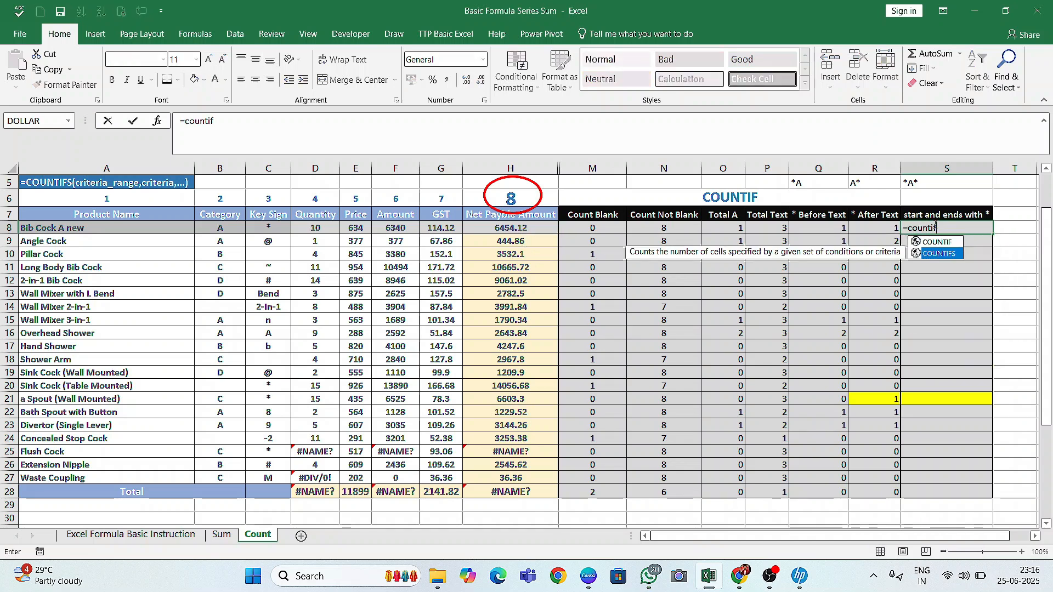
key(Tab)
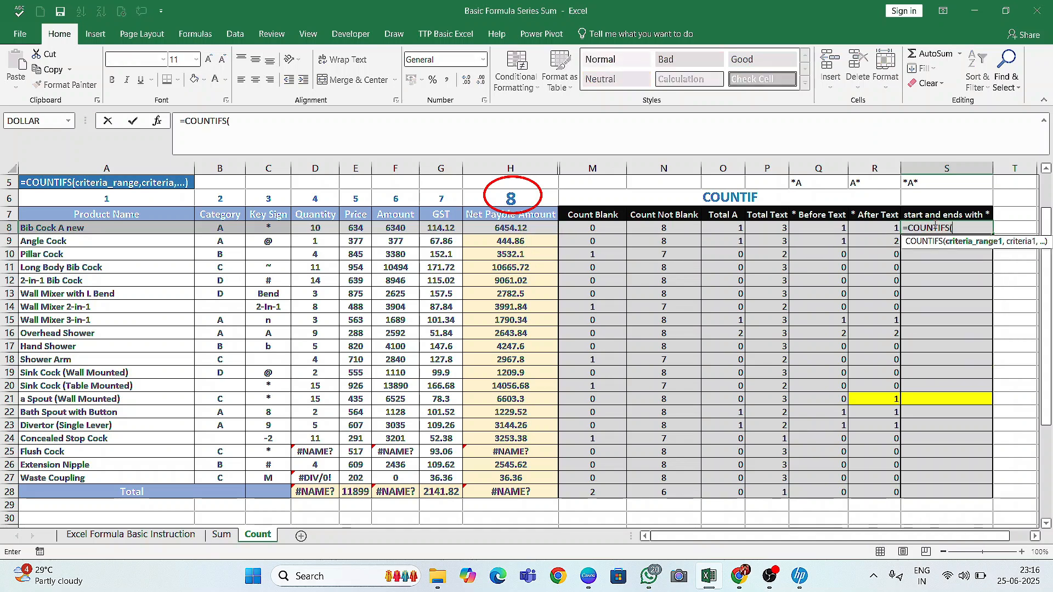
key(Escape)
- Enter =COUNTIF(A8:H8,"*A*") in S8 to count the cells in the first product row that contain A
text(=countif)
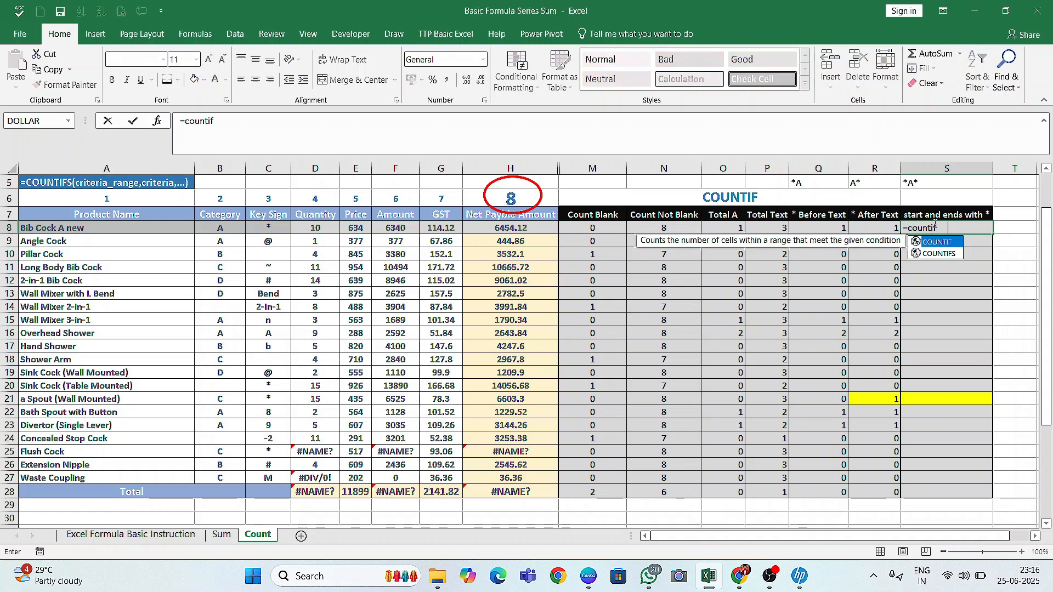
key(Tab)
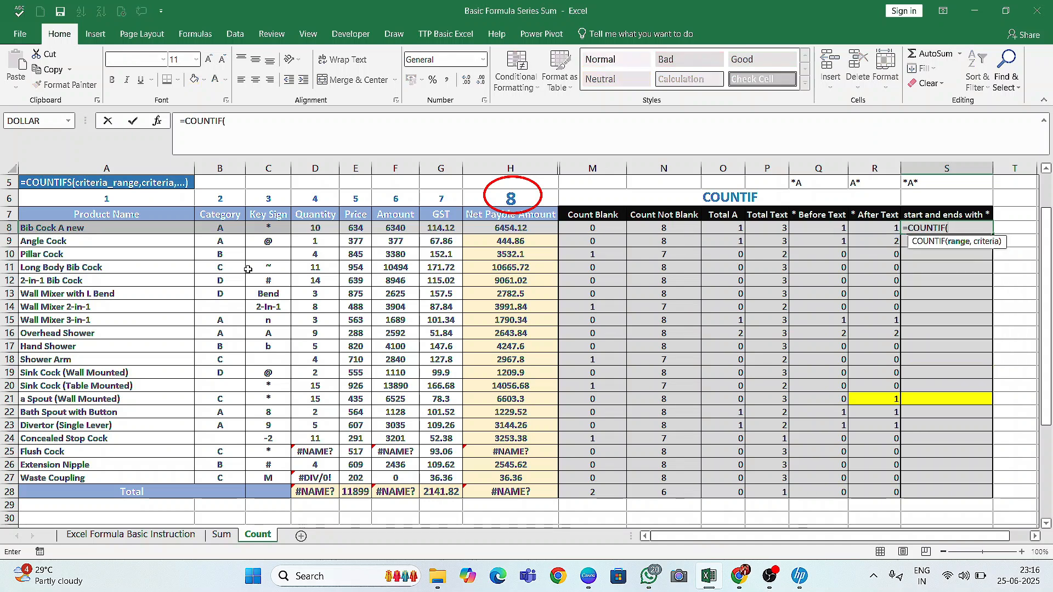
drag(106, 231, 506, 228)
text(,")
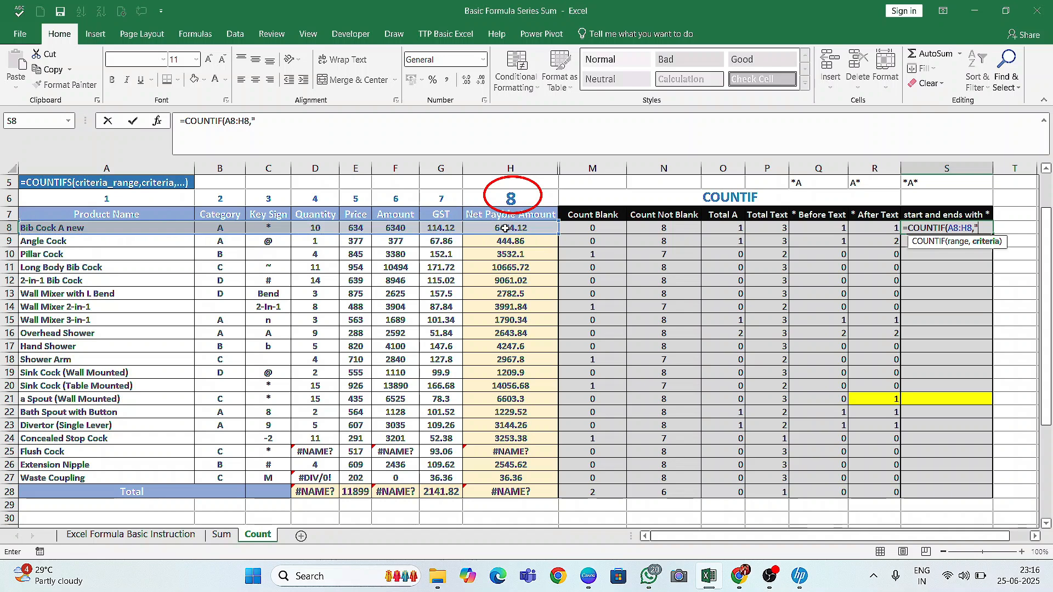
text(*A*")
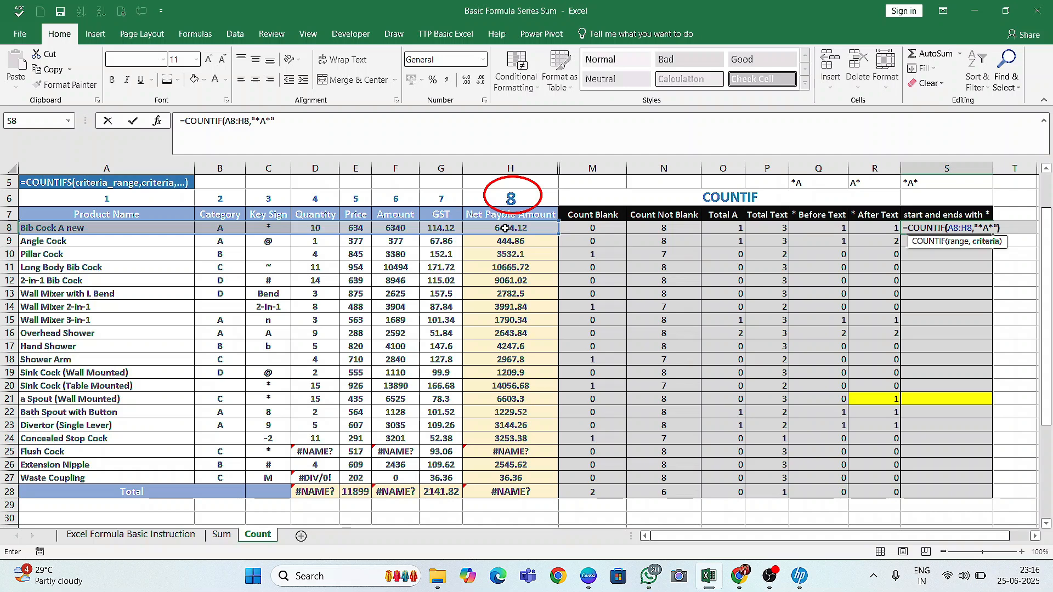
text())
key(Return)
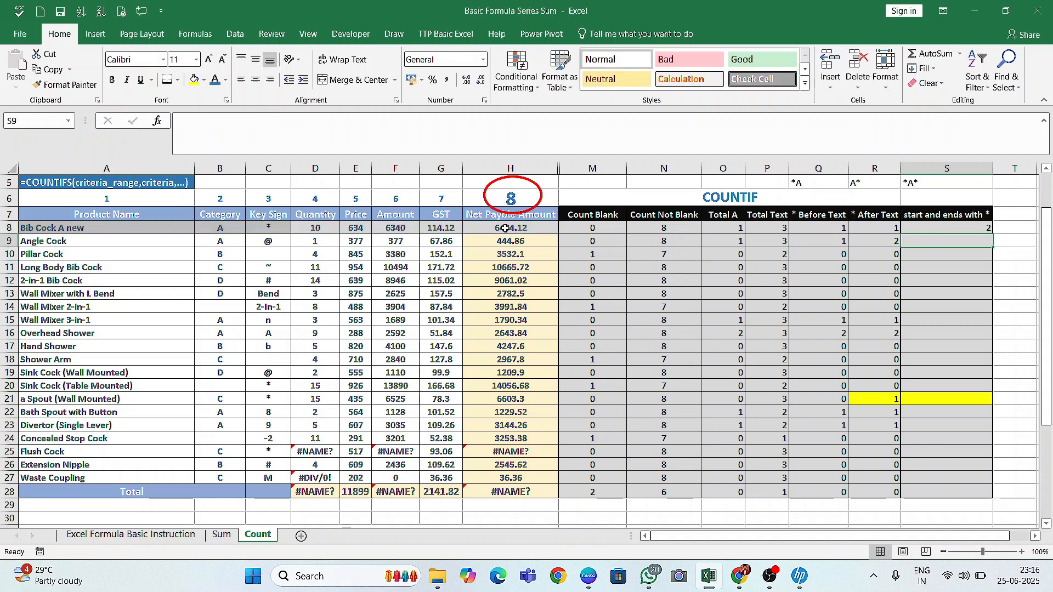
- Fill the COUNTIF formula from S8 down through the Total row at S28
click(880, 227)
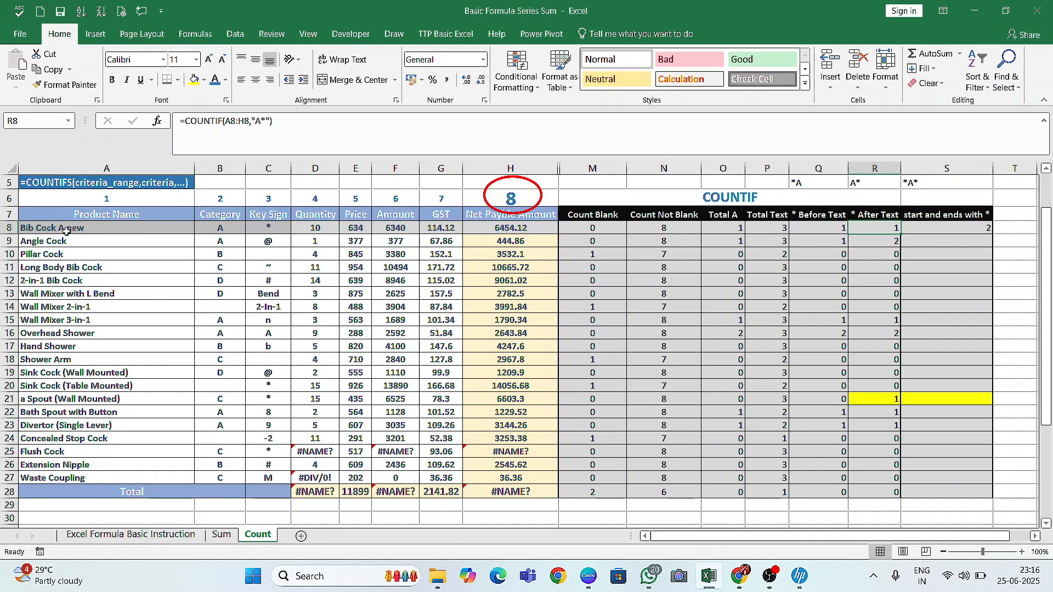
click(972, 230)
drag(993, 234, 1013, 495)
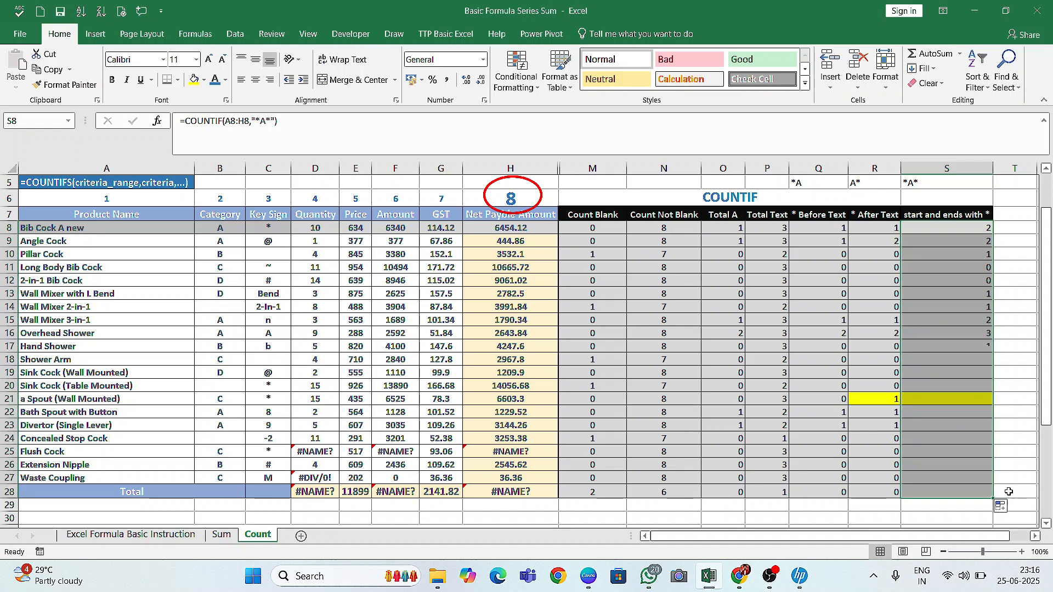
- Review the *A* counts in column S against the product text in their rows, including Overhead Shower and Bath Spout with Button
drag(985, 337, 107, 336)
drag(984, 336, 55, 335)
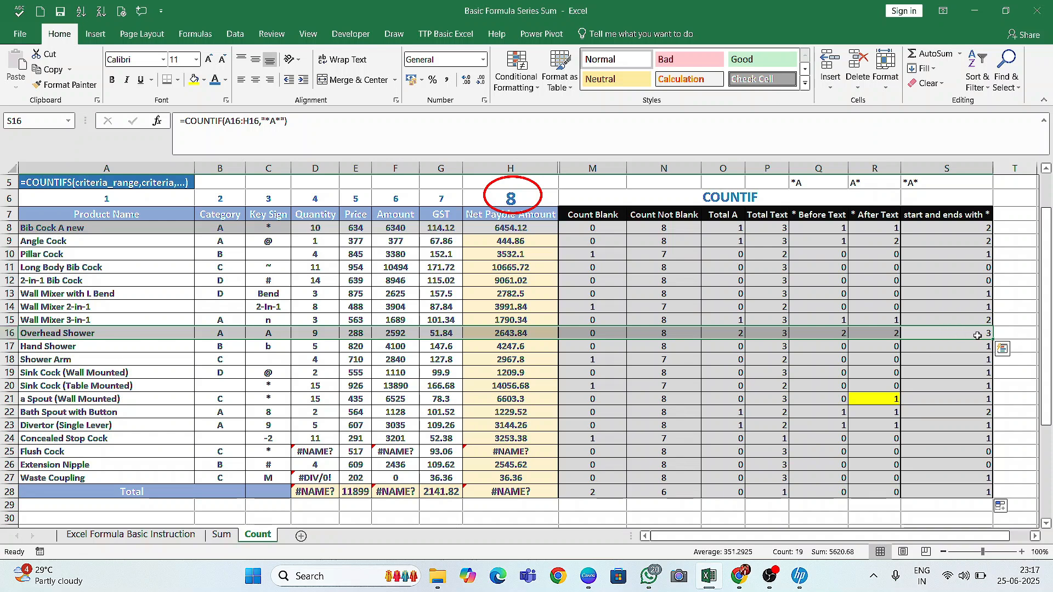
click(224, 334)
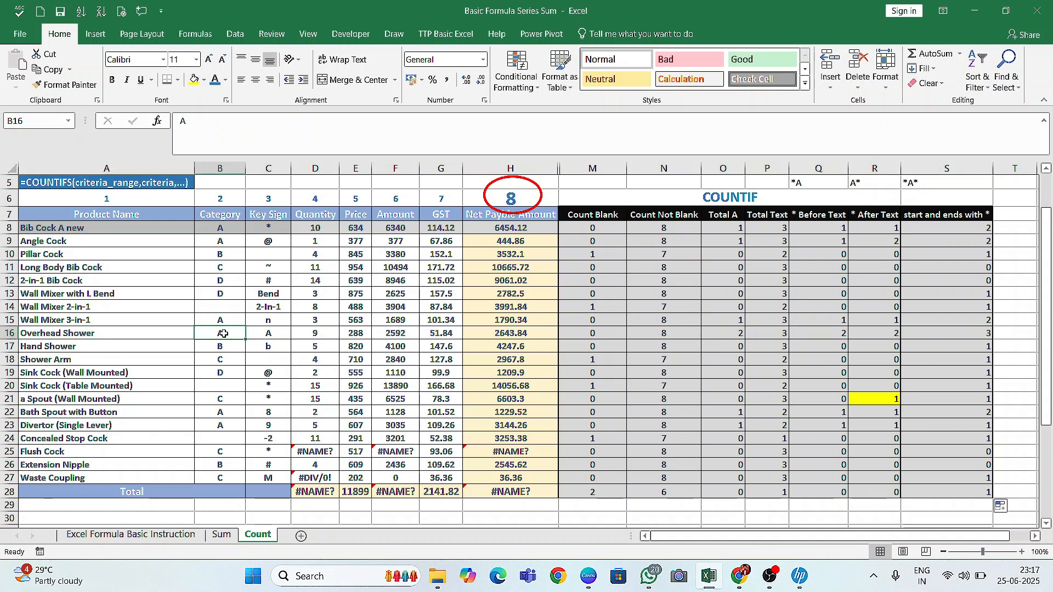
click(87, 335)
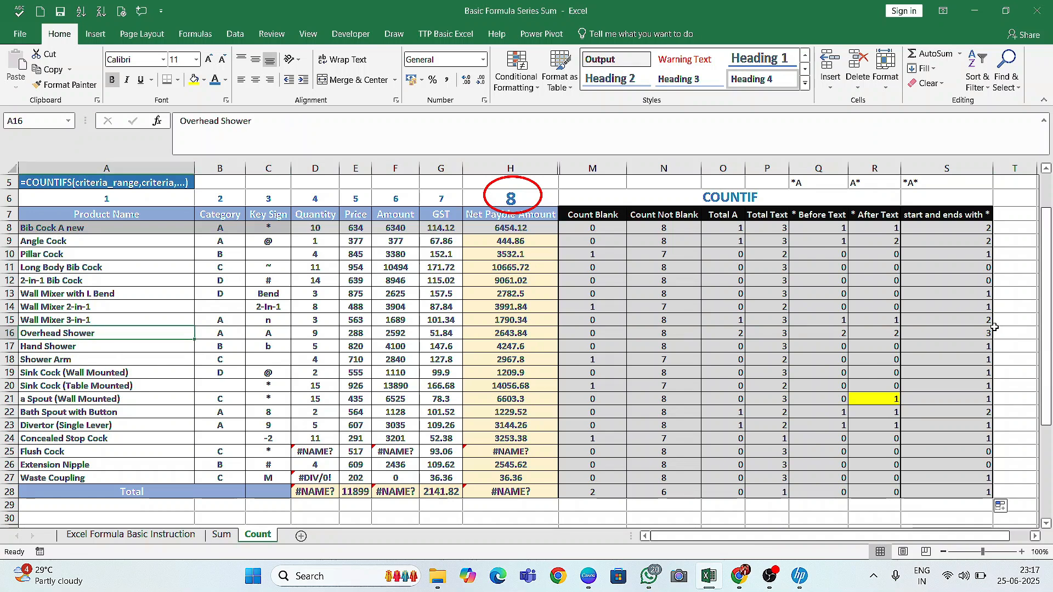
click(989, 329)
drag(990, 412, 94, 422)
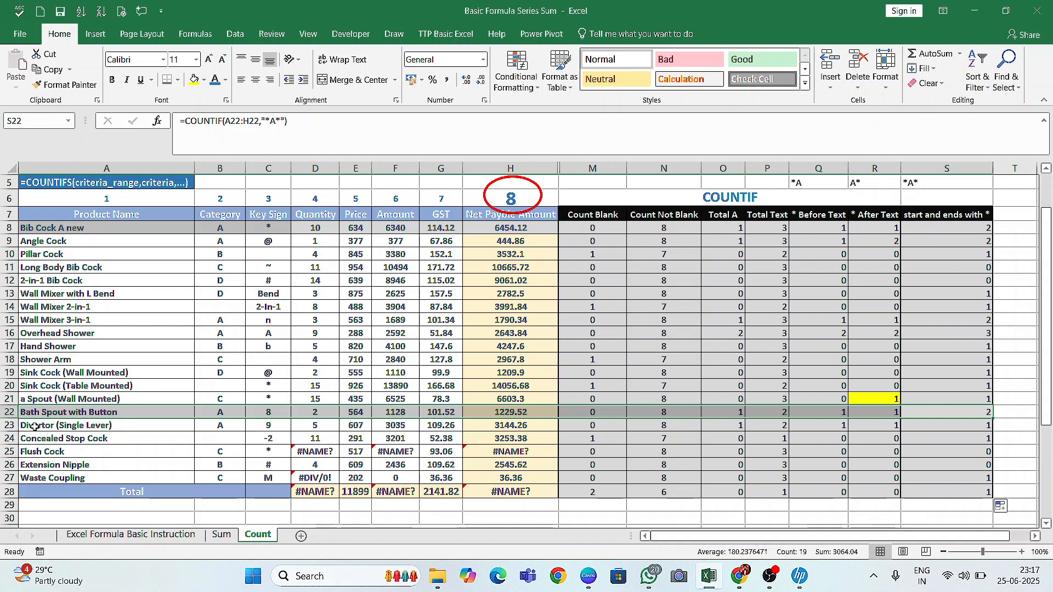
click(959, 320)
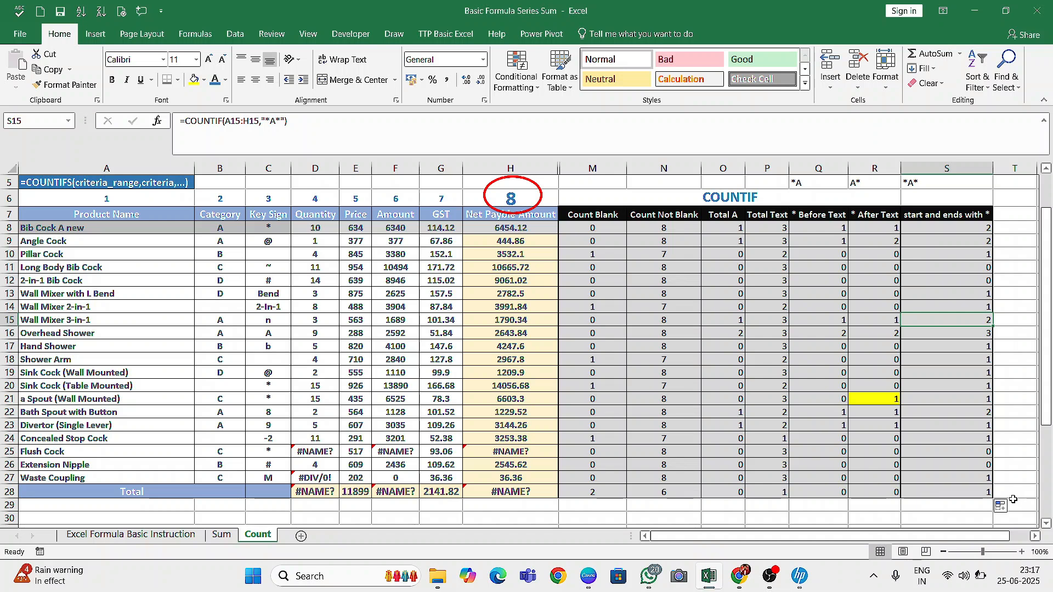
click(939, 246)
scroll(781, 349, up, 2)
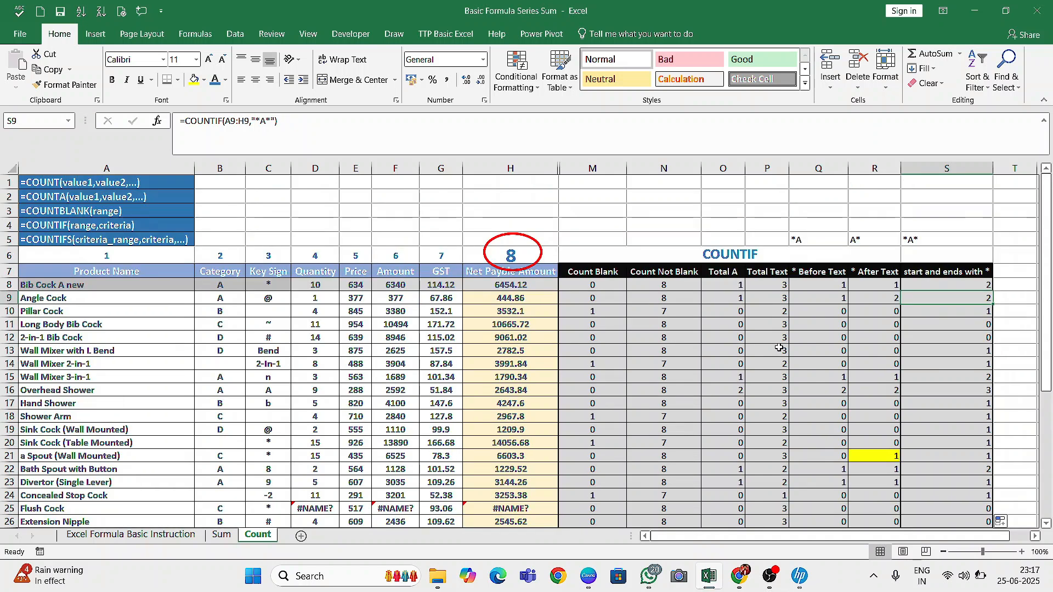
- Examine the COUNTIFS sales table in A32:D41 and the Count Below Product of A Category criteria beside it
scroll(779, 349, down, 6)
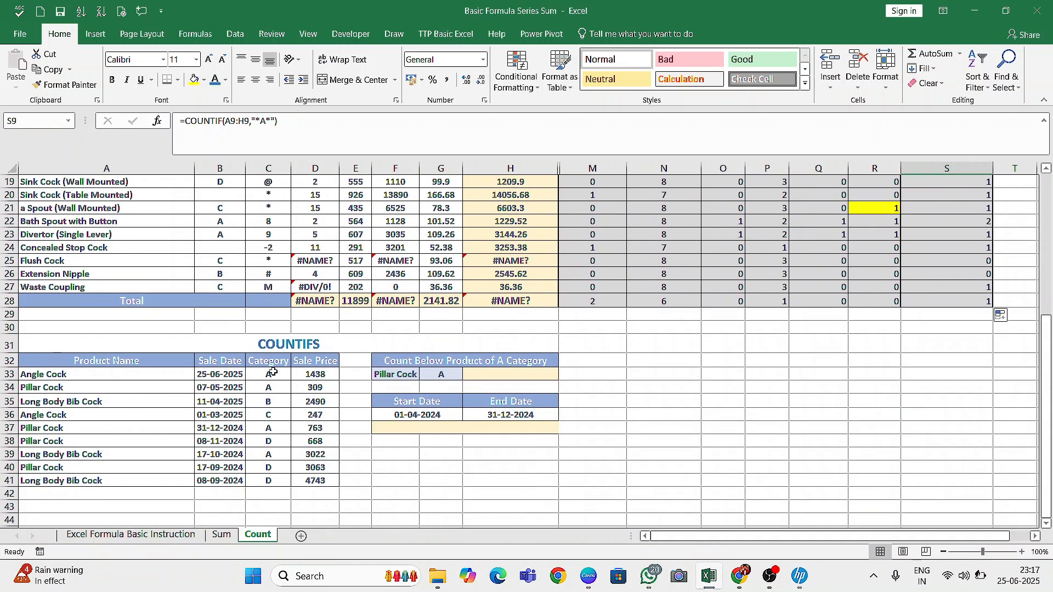
drag(72, 362, 271, 482)
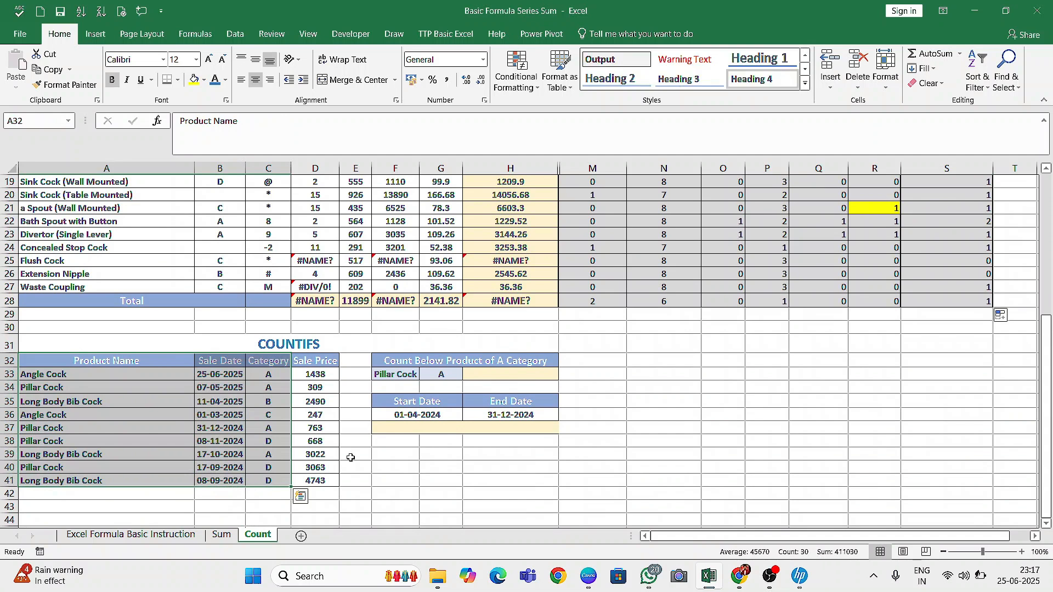
click(351, 458)
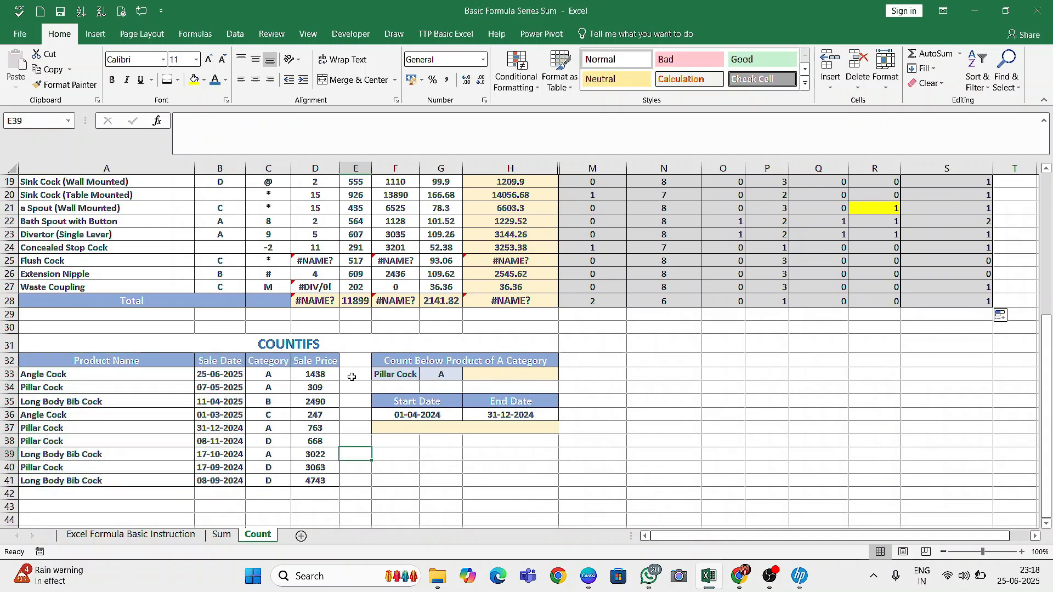
scroll(823, 274, up, 6)
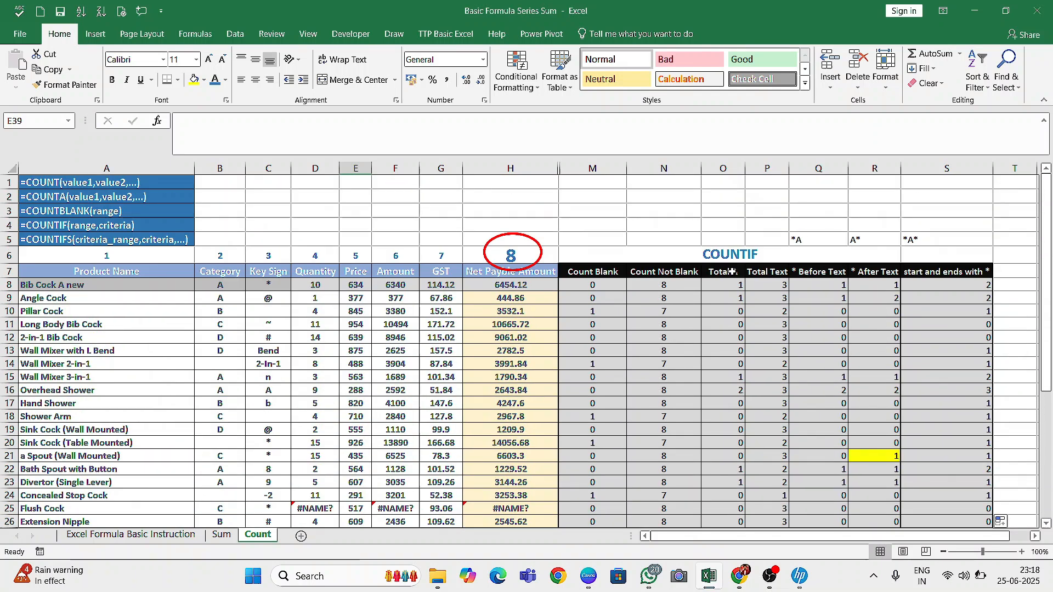
scroll(732, 272, down, 5)
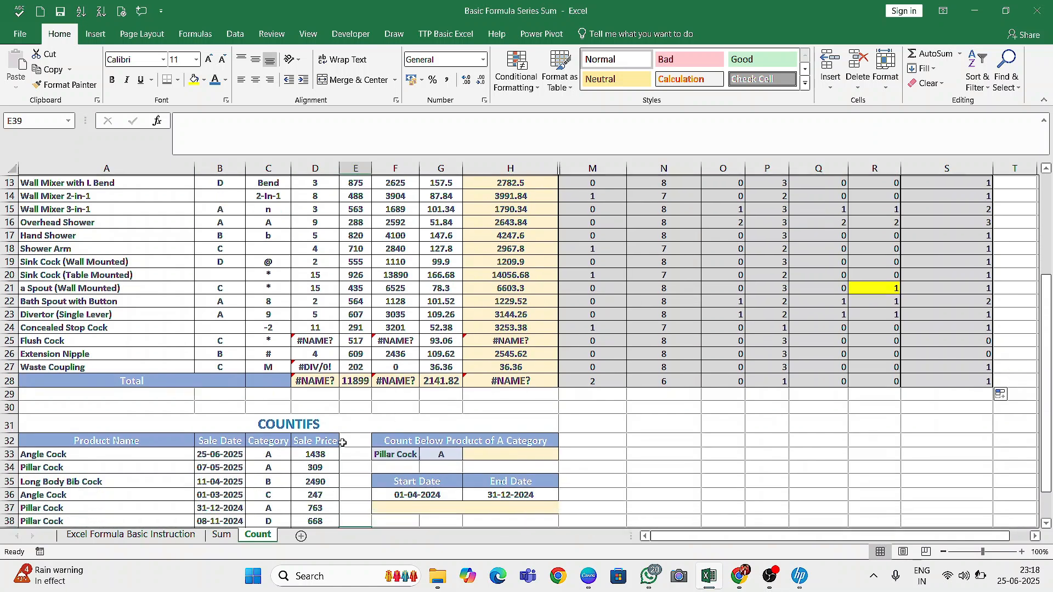
click(413, 413)
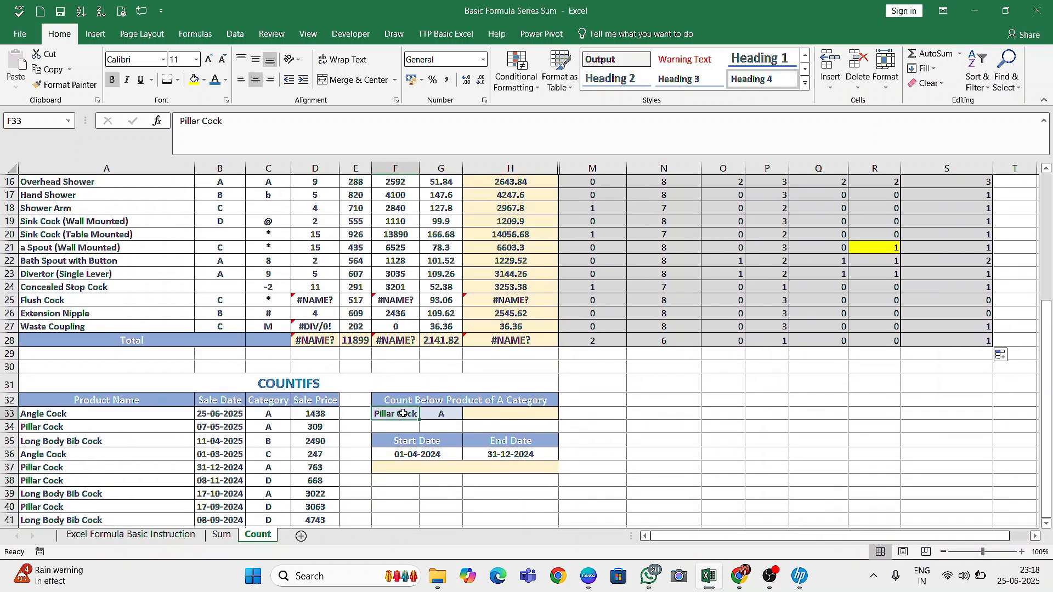
click(412, 399)
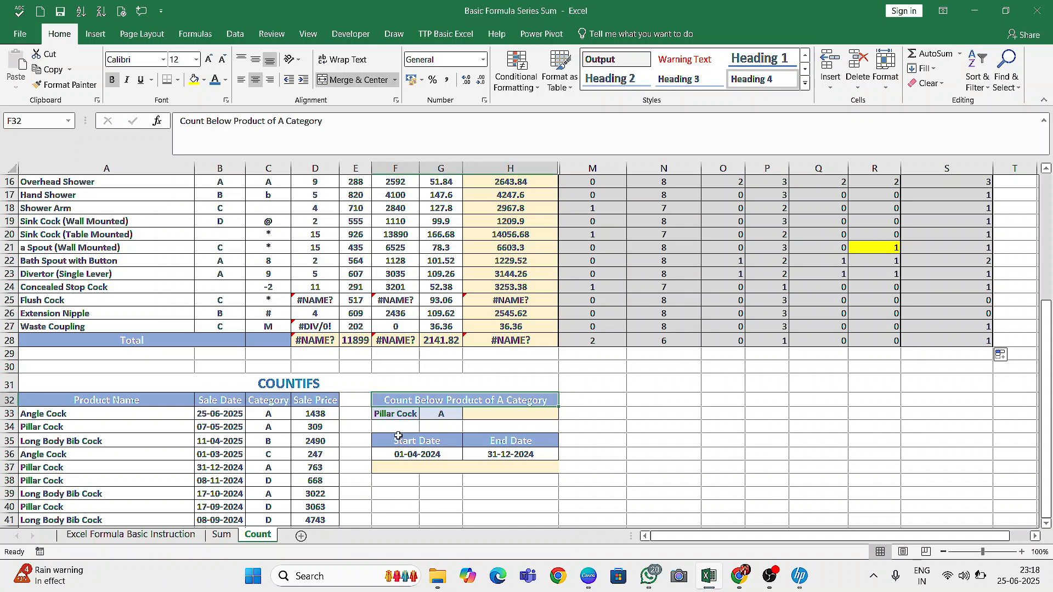
scroll(195, 435, down, 1)
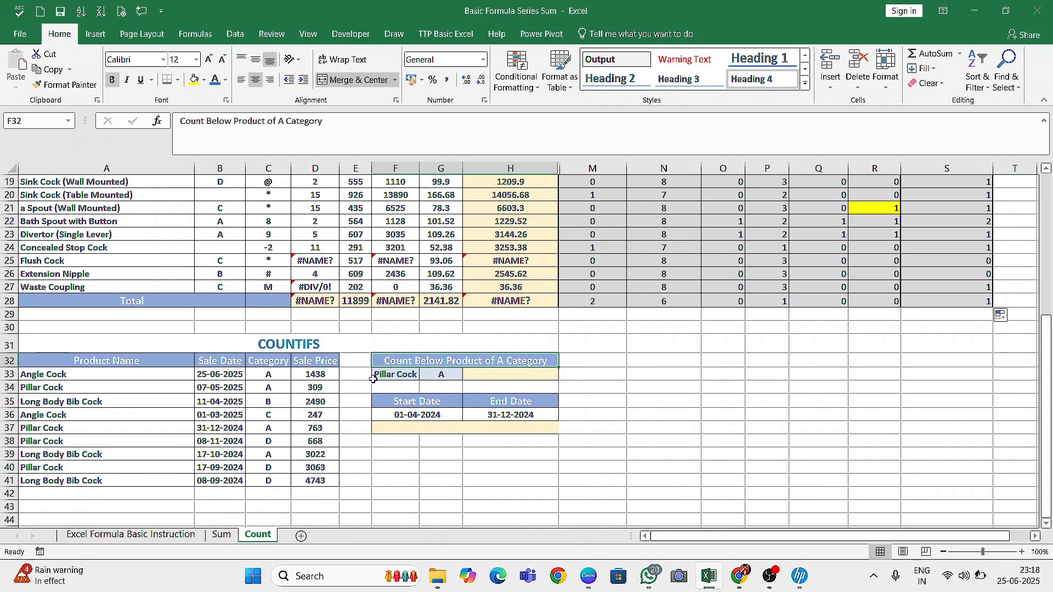
click(384, 375)
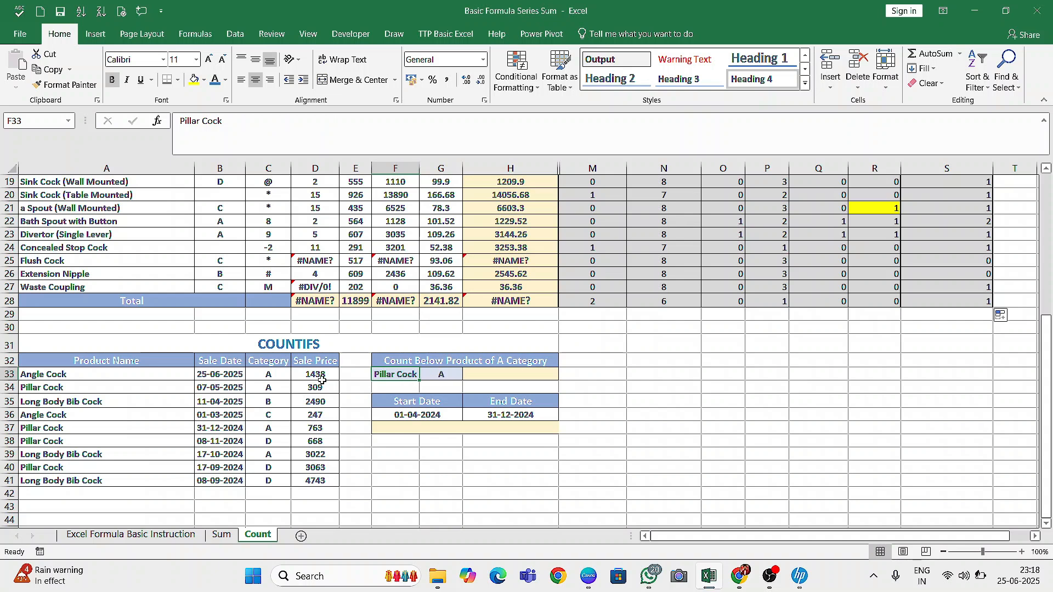
- Start a COUNTIFS formula in H33 with product range A33:A41 and criterion cell F33 as the first pair
click(487, 374)
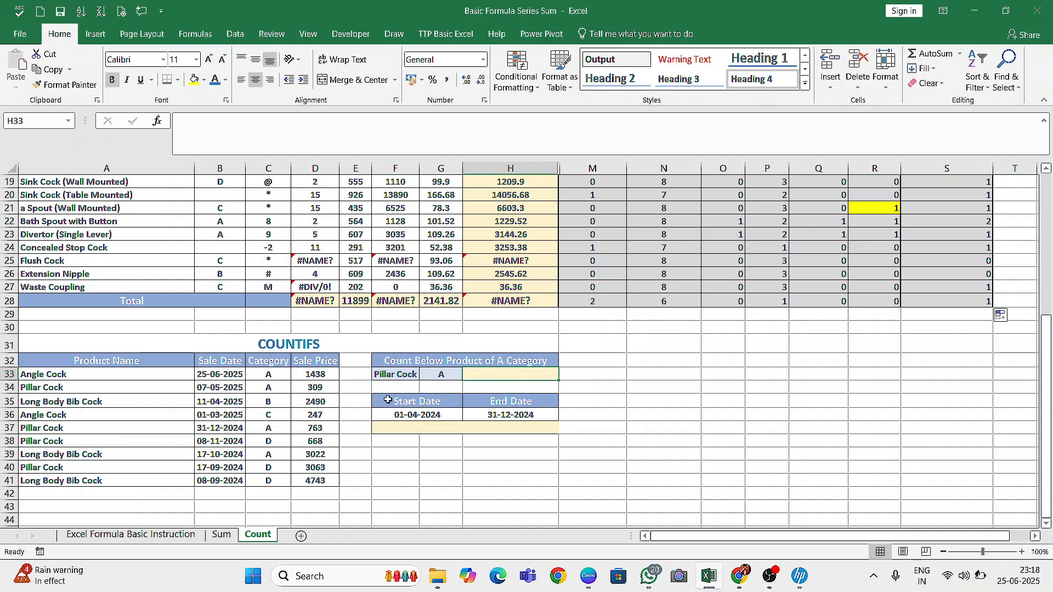
text(=counti)
key(Down)
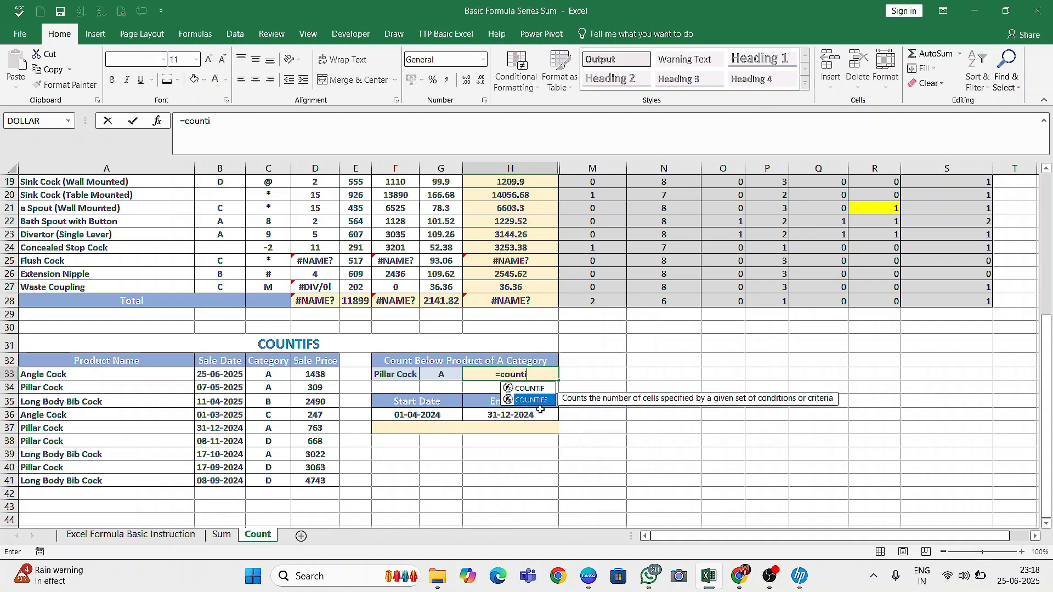
key(Tab)
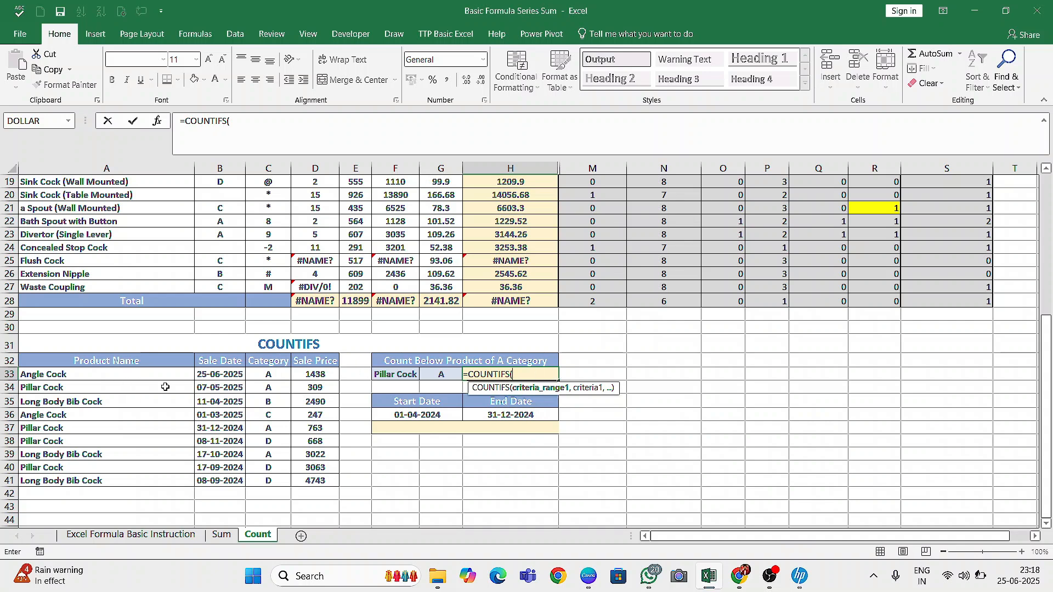
drag(112, 378, 84, 482)
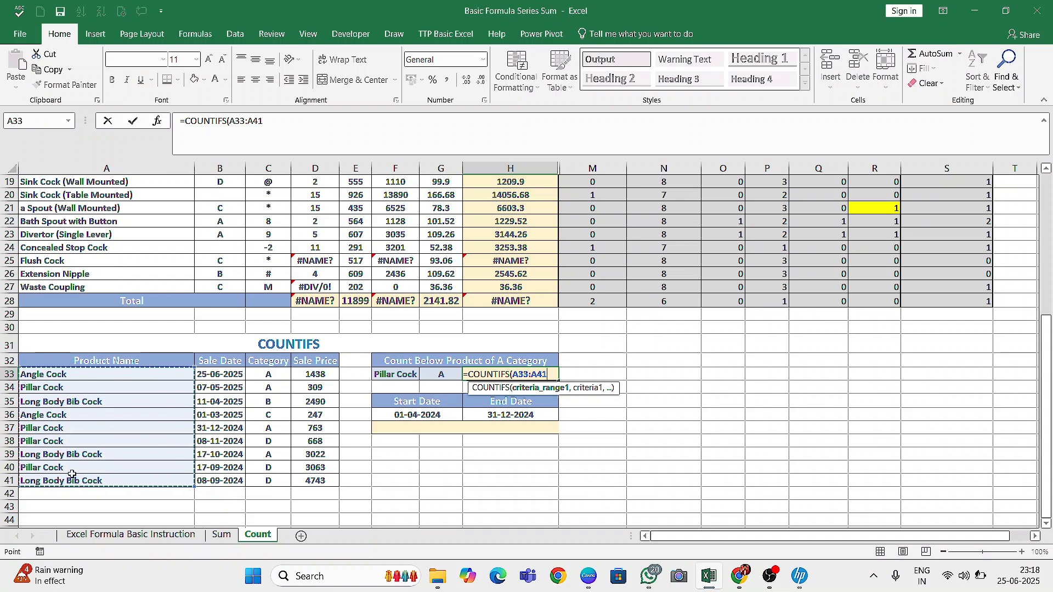
text(,)
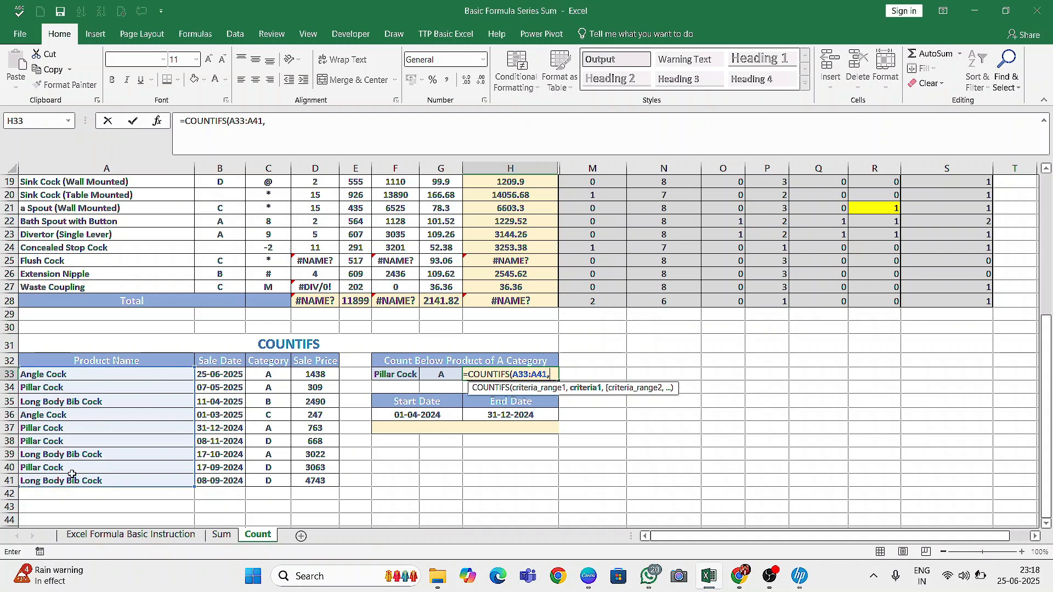
click(390, 376)
text(,)
- Complete the H33 COUNTIFS formula with category range C33:C41 and criterion cell G33 as the second pair
drag(277, 377, 262, 483)
text(,)
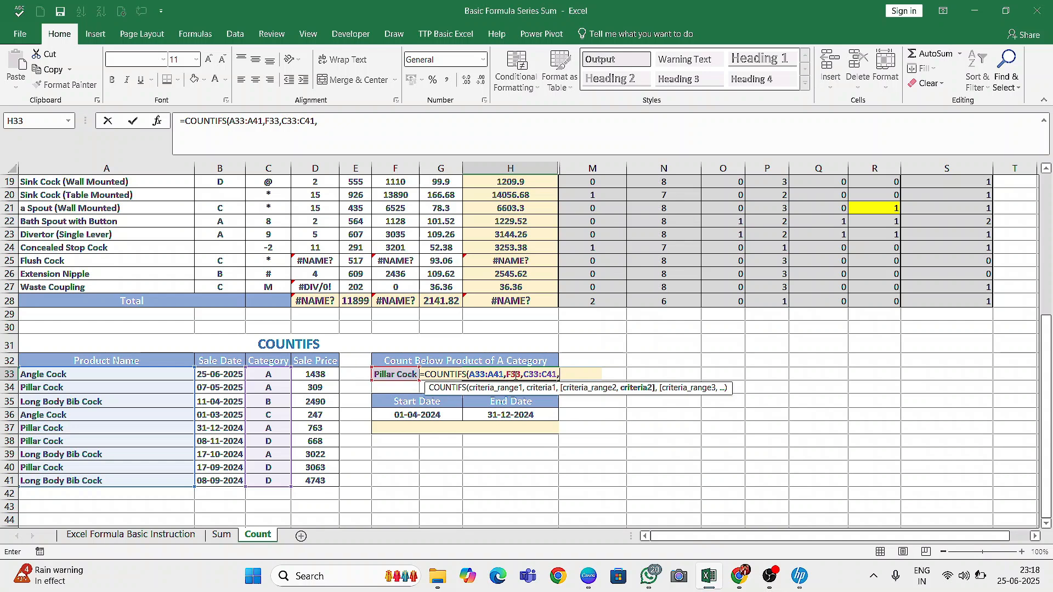
click(398, 374)
click(437, 374)
text())
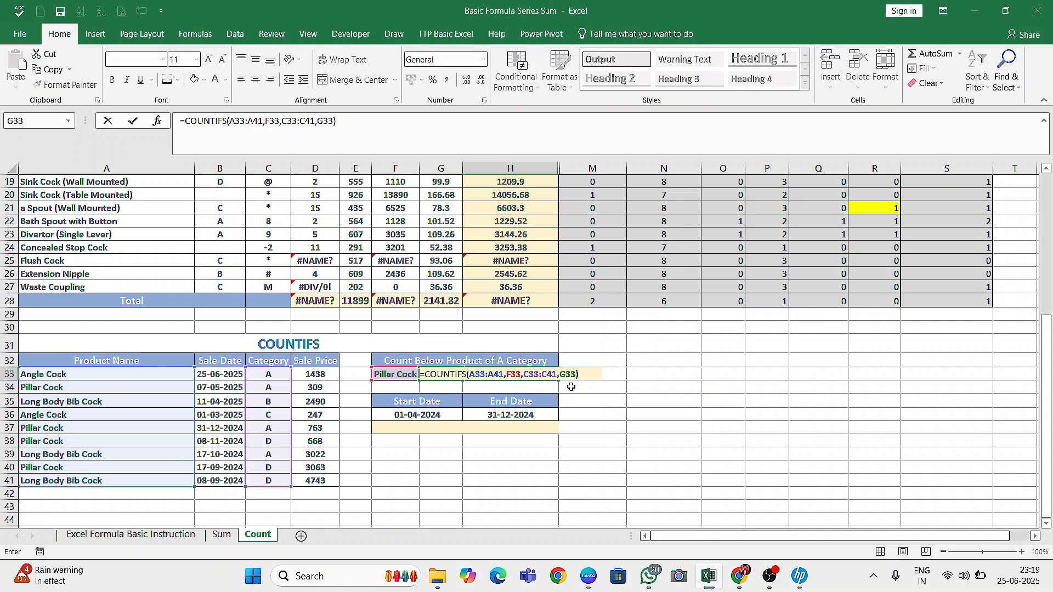
key(Return)
click(479, 372)
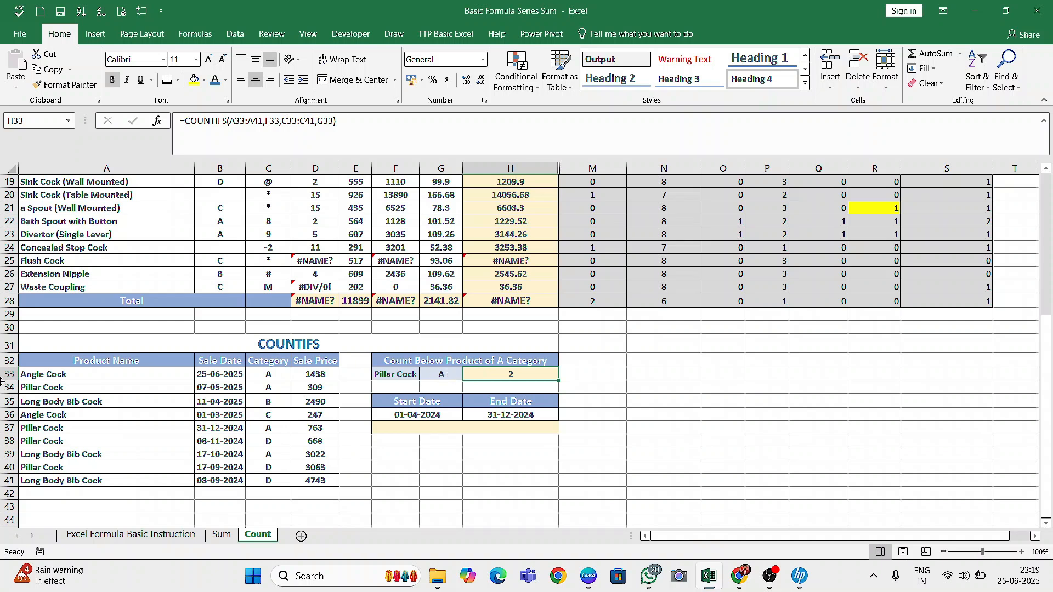
- Add filters to the sales table A32:D41 and filter Product Name to show only Pillar Cock
click(72, 374)
drag(72, 362, 321, 481)
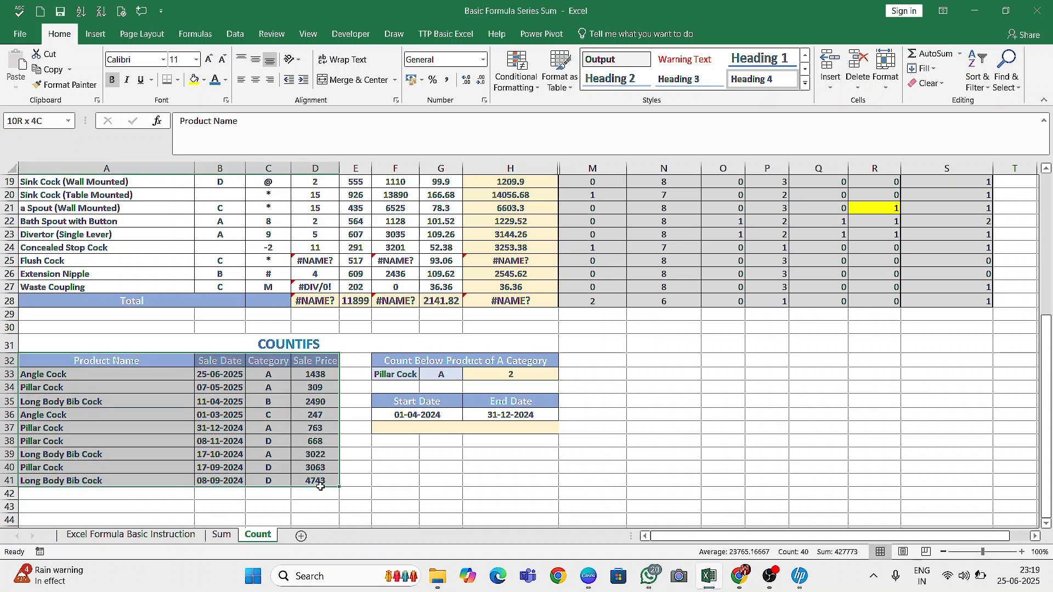
key(ctrl+t)
key(Return)
click(189, 360)
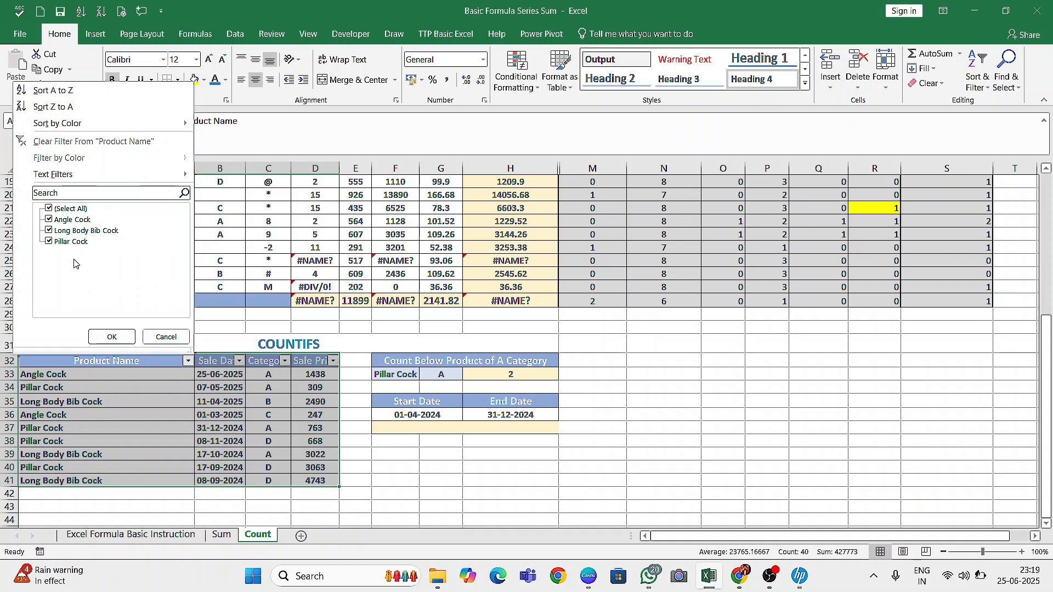
click(59, 211)
click(57, 245)
click(112, 337)
- Check the filtered Pillar Cock rows for category A entries to verify the COUNTIFS result
drag(48, 375, 54, 411)
drag(277, 401, 267, 412)
drag(267, 375, 58, 390)
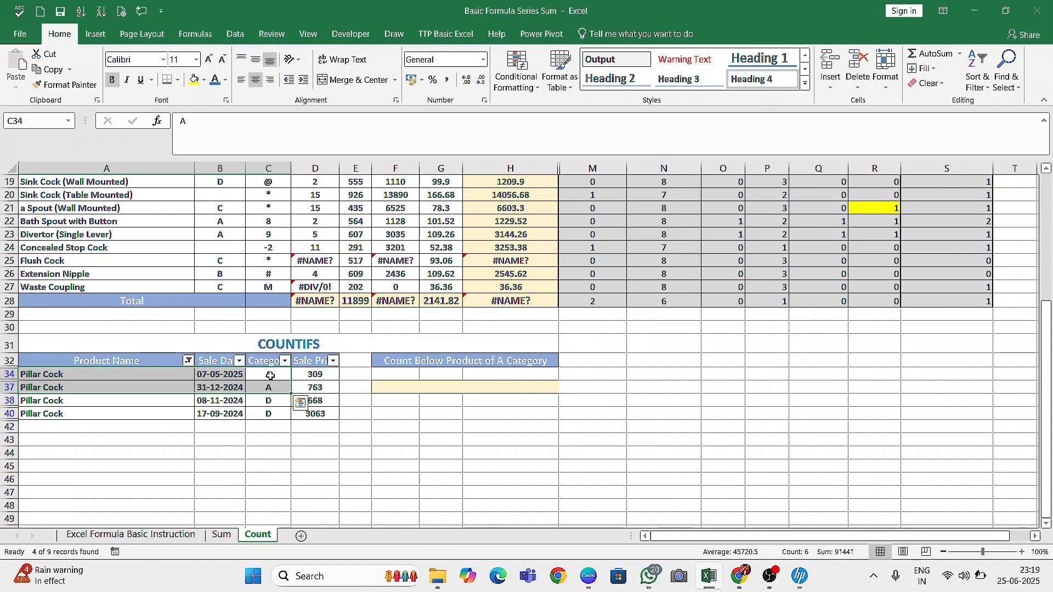
- Remove the filters from the sales table and select the COUNTIFS result in H33
key(ctrl+shift+l)
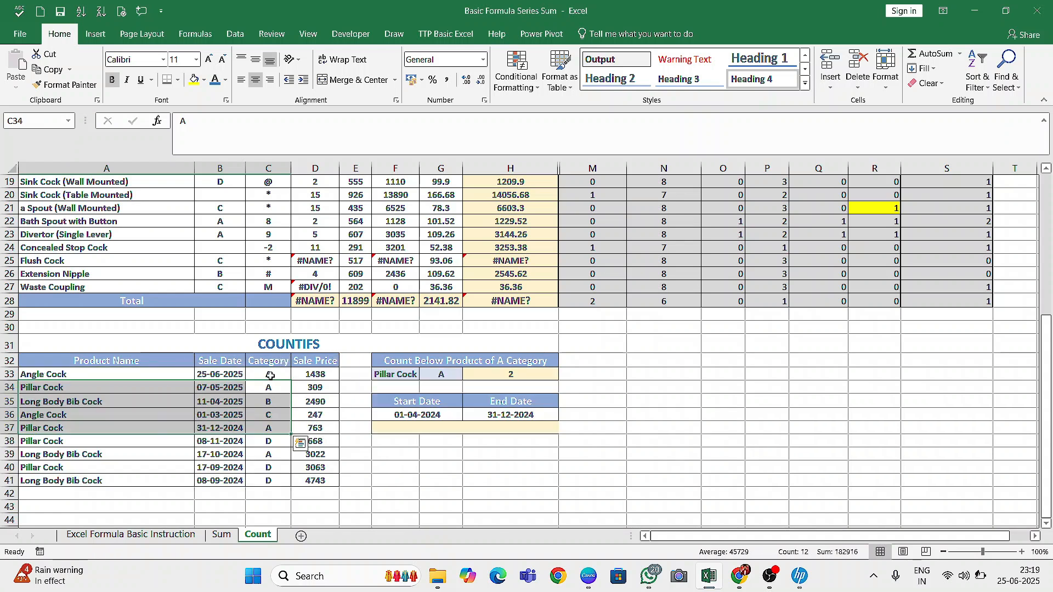
click(492, 365)
click(540, 373)
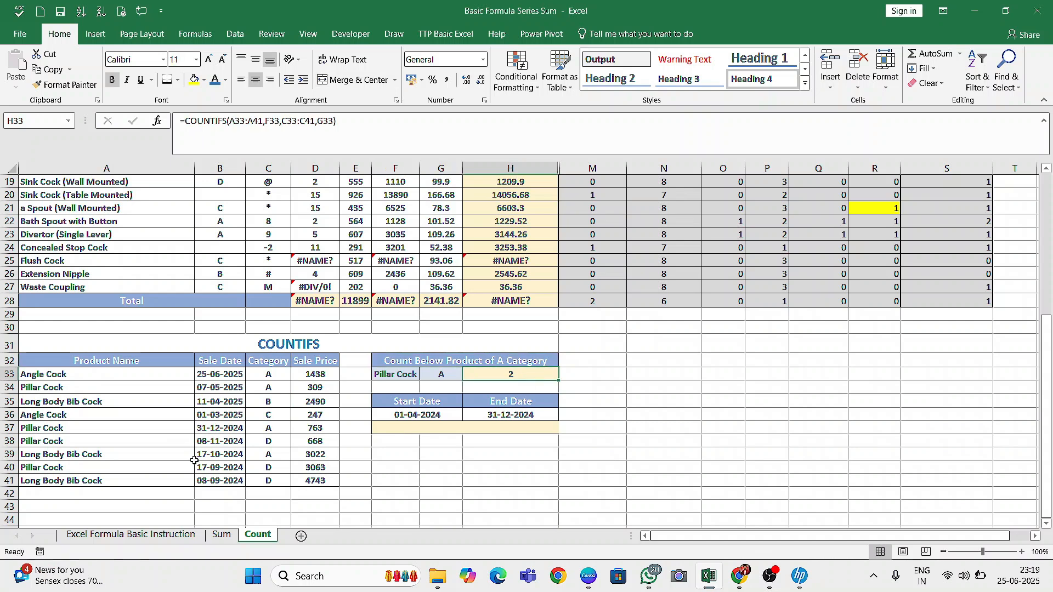
- Start a COUNTIFS formula in F37 with sale date range B33:B41 and start date cell F36 as the first pair
click(424, 427)
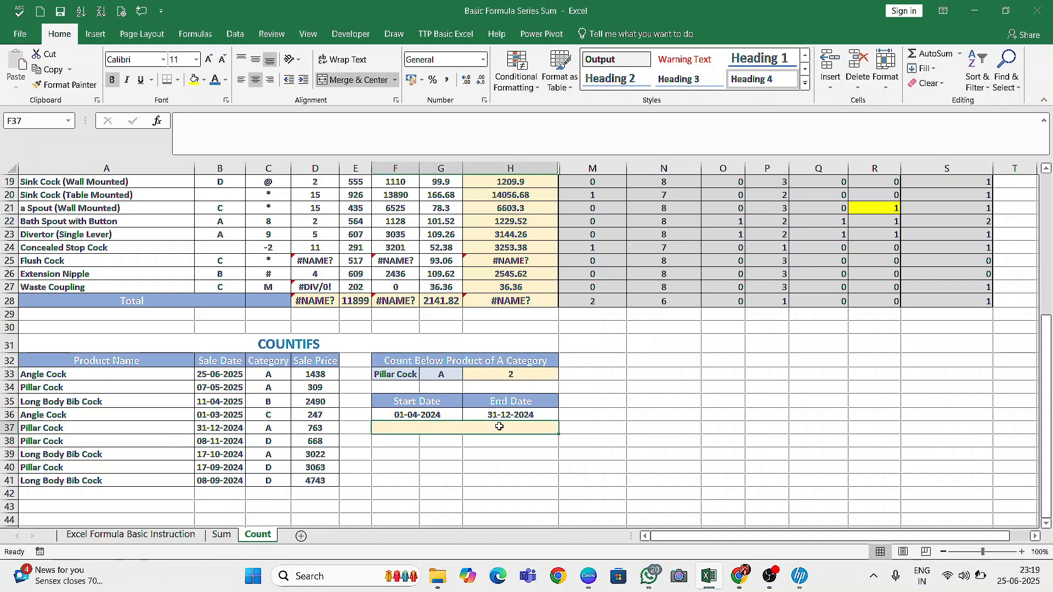
click(405, 416)
click(521, 413)
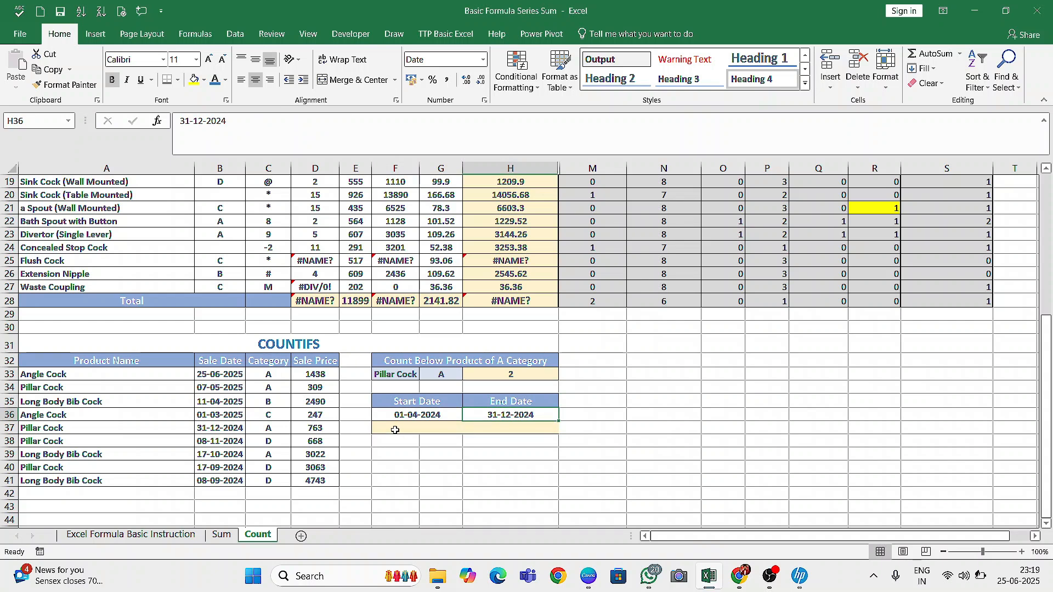
click(439, 429)
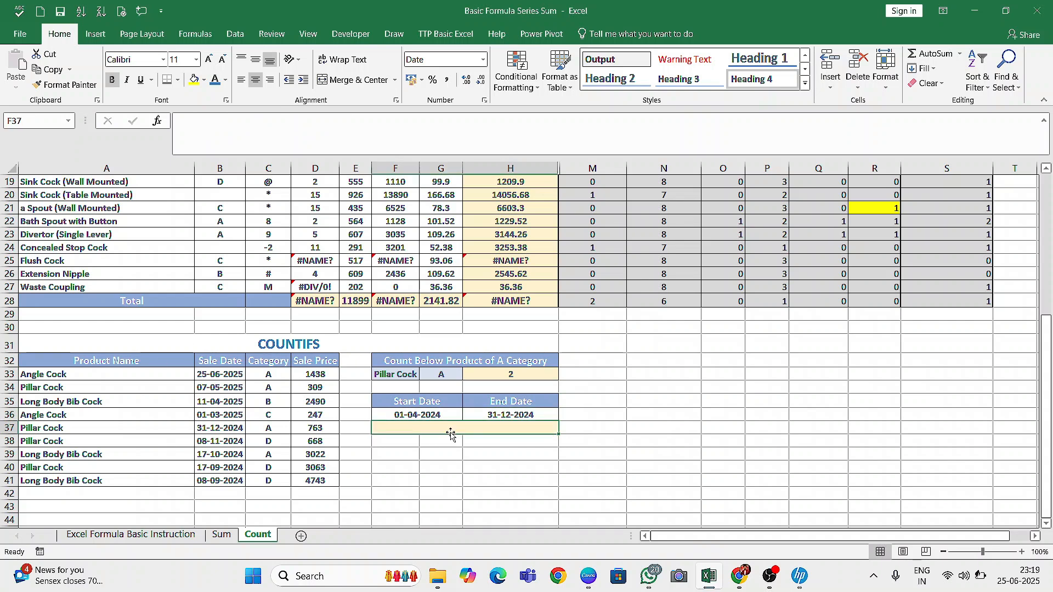
text(=counti)
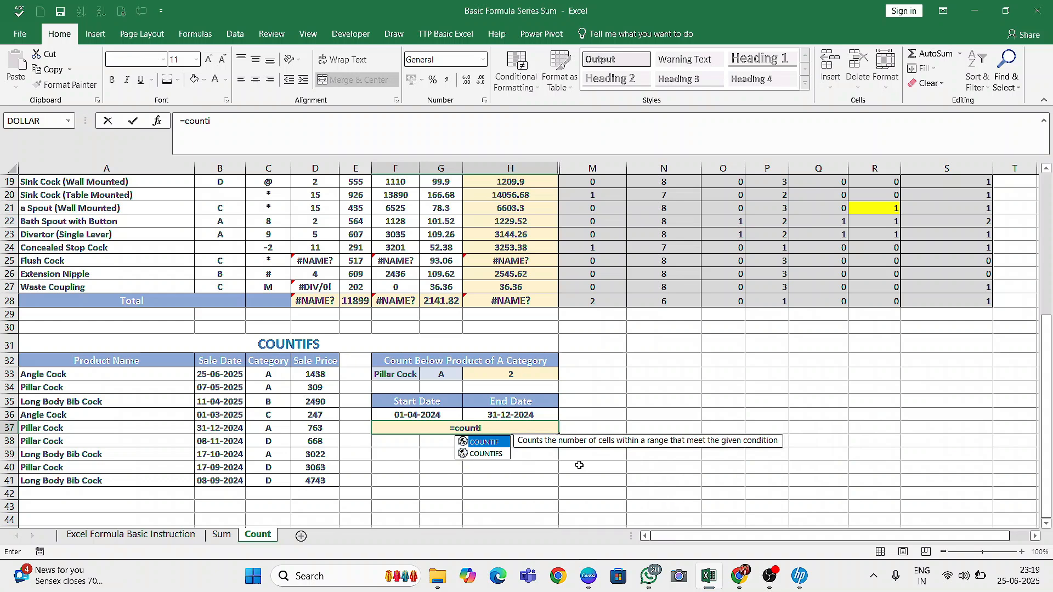
key(Down)
key(Tab)
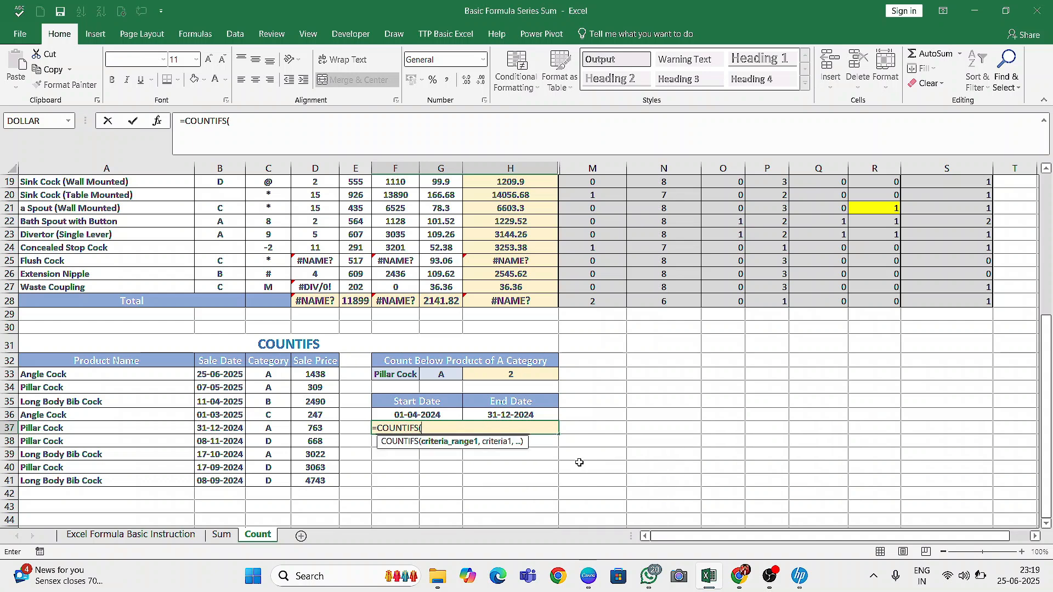
drag(227, 376, 226, 479)
text(,)
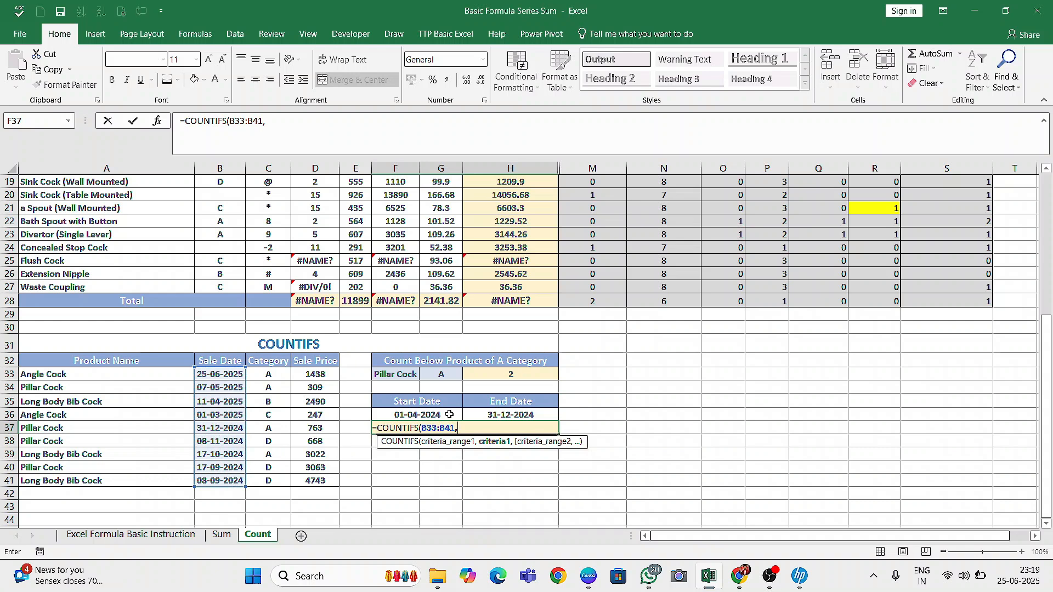
click(442, 415)
text(,)
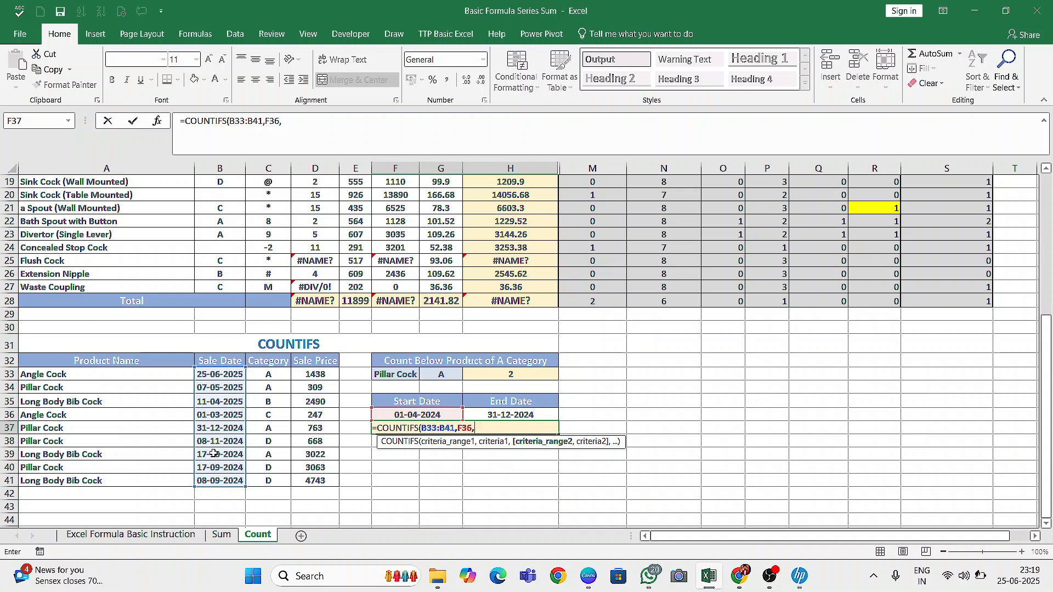
- Complete the F37 COUNTIFS formula with sale date range B33:B41 and end date cell H36 as the second pair
drag(224, 403, 230, 482)
text(,)
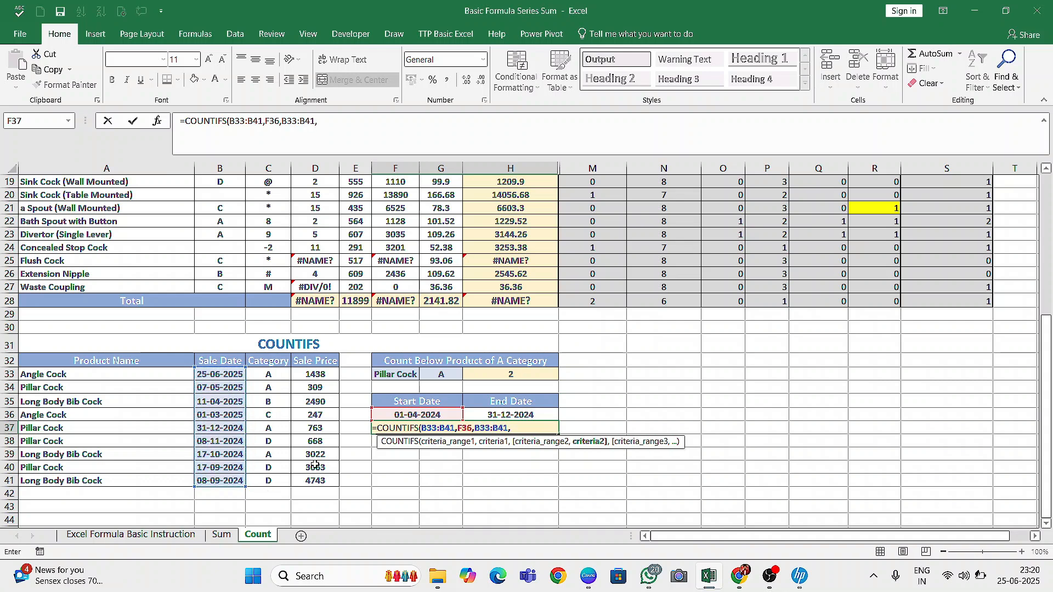
click(508, 416)
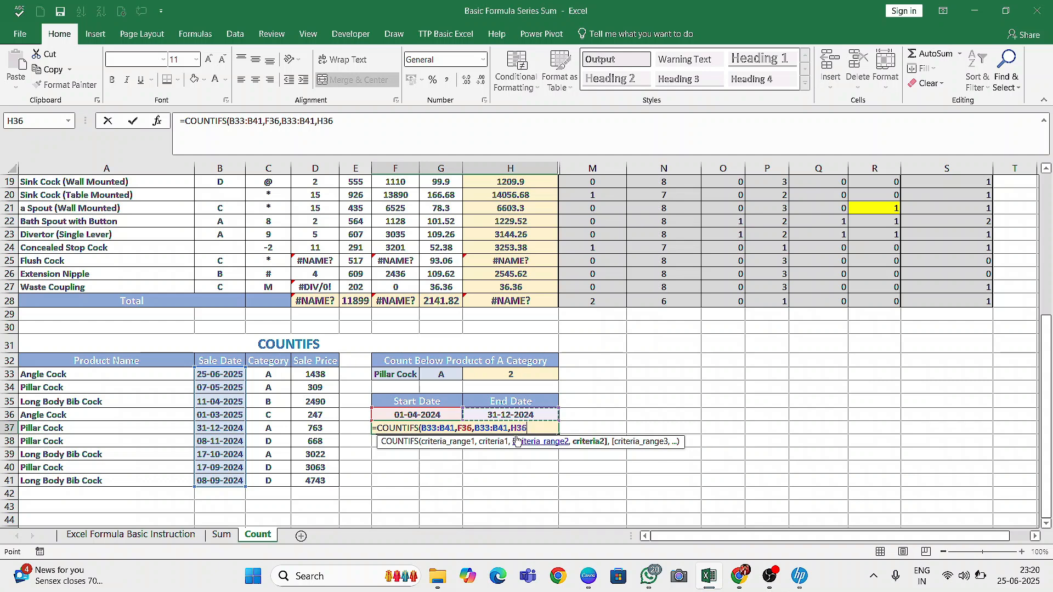
text())
key(Return)
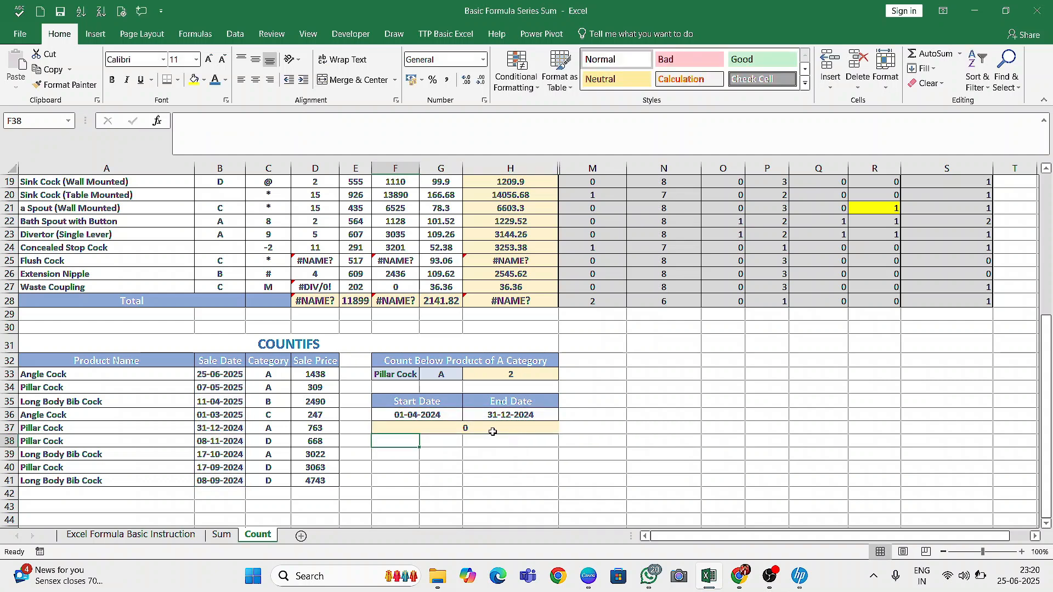
- Change the first criterion in the F37 formula to ">="&F36 so it counts dates from the start date onward
click(493, 432)
double_click(475, 431)
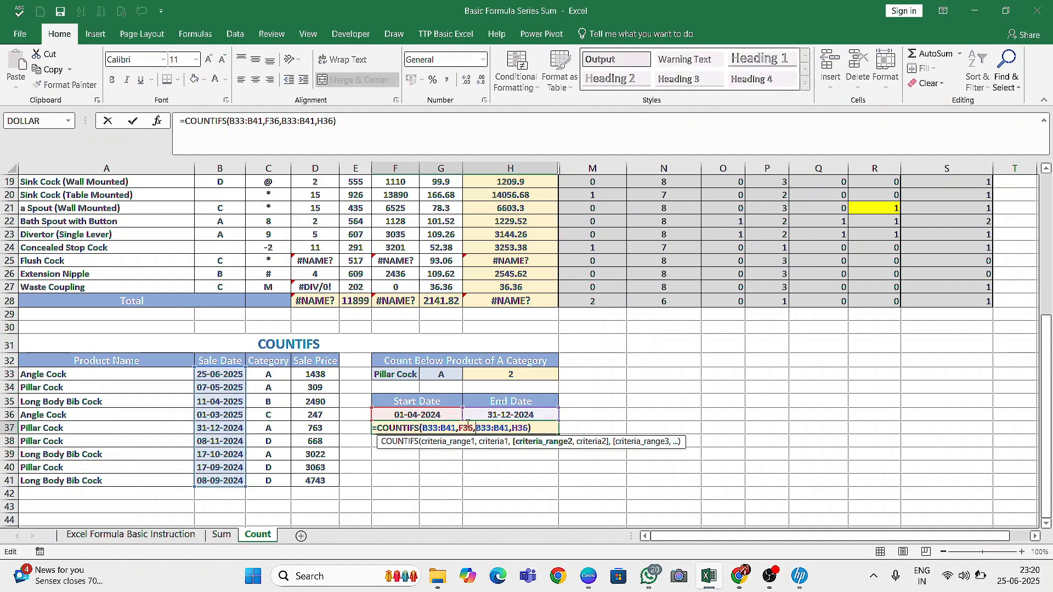
click(460, 429)
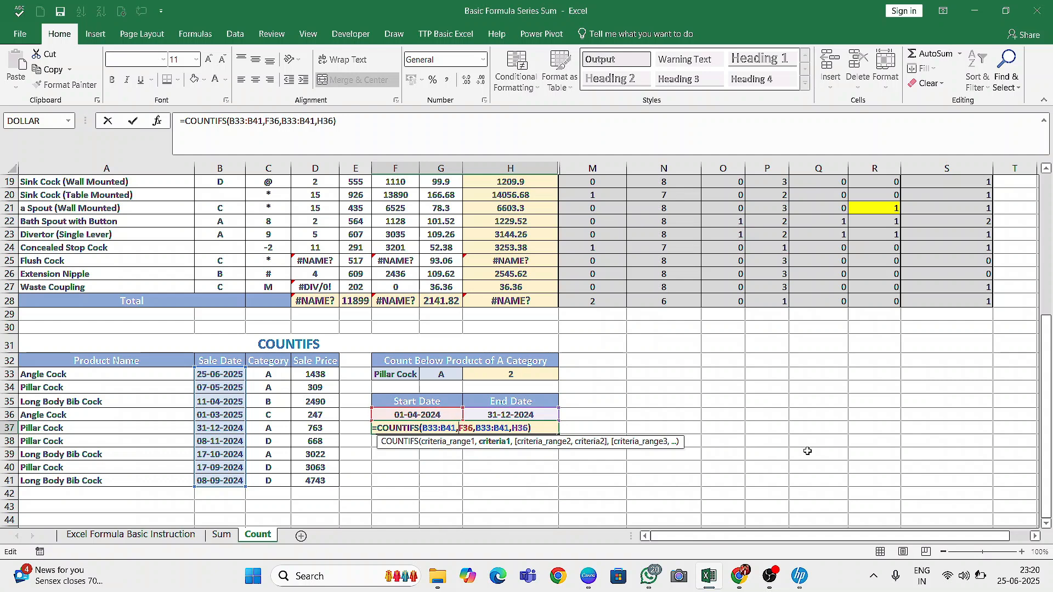
text(">=)
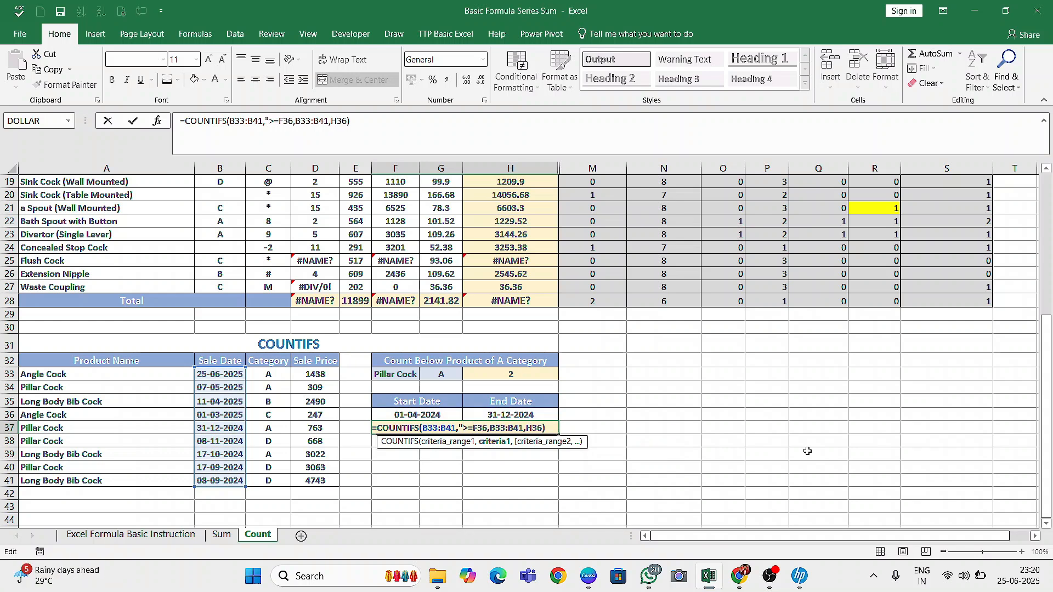
text(")
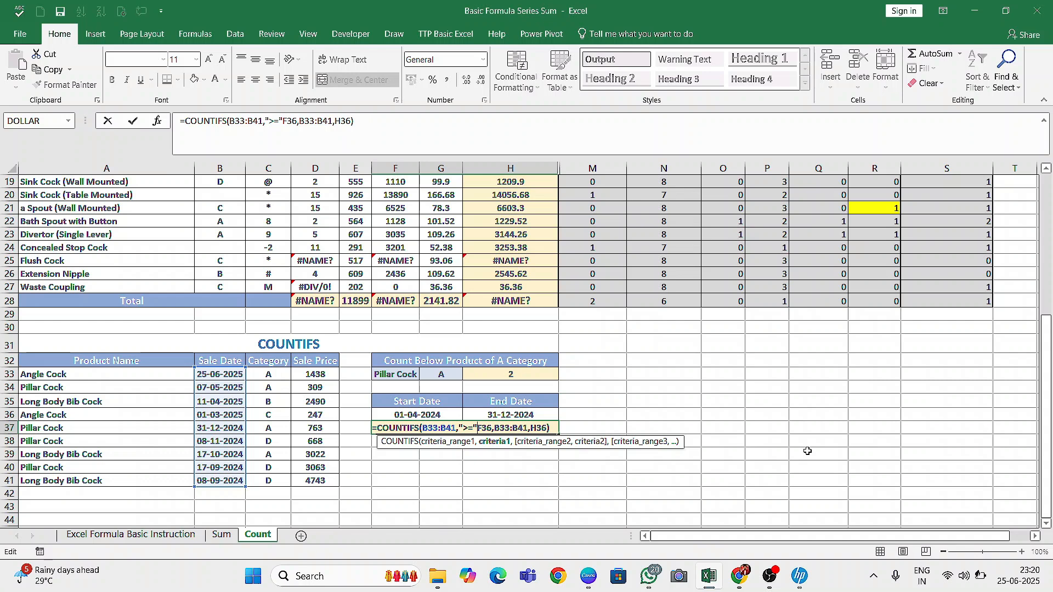
key(BackSpace)
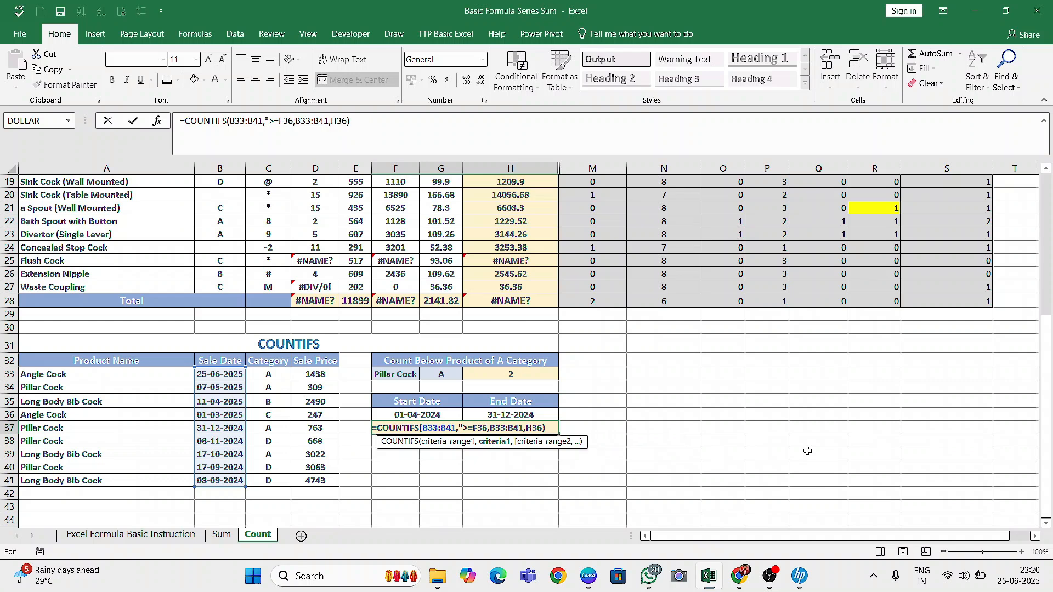
text(")
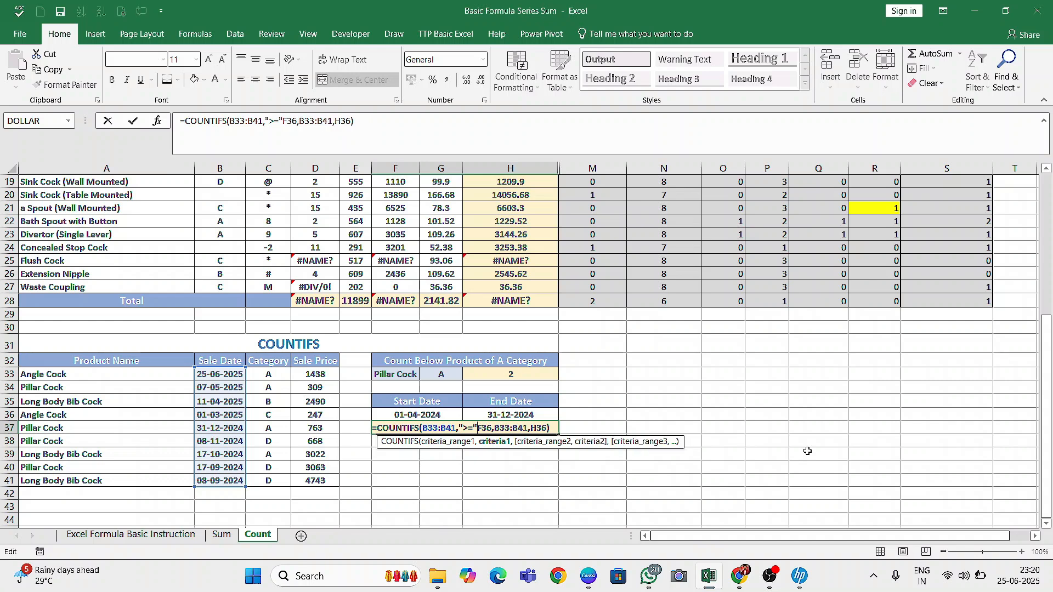
text(&)
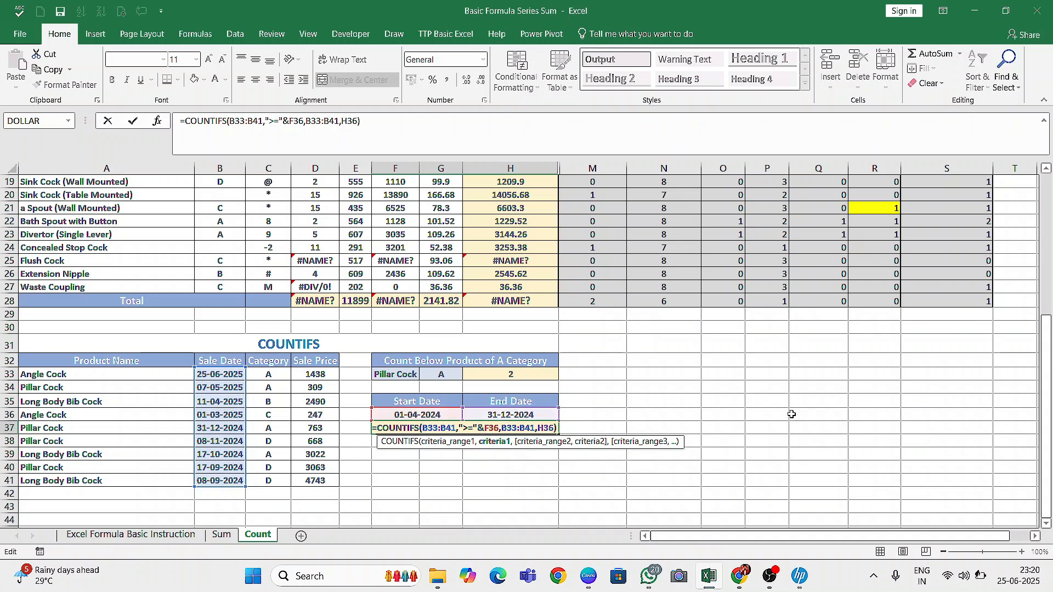
- Change the second criterion in the F37 formula to "<="&H36 and enter the formula
drag(484, 430, 497, 433)
click(537, 429)
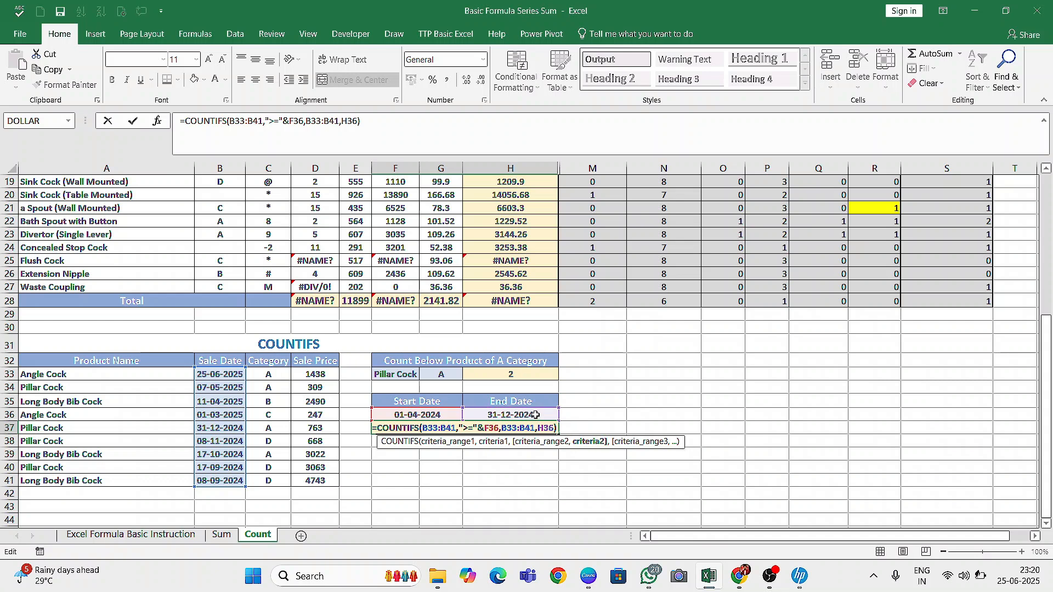
text("<=)
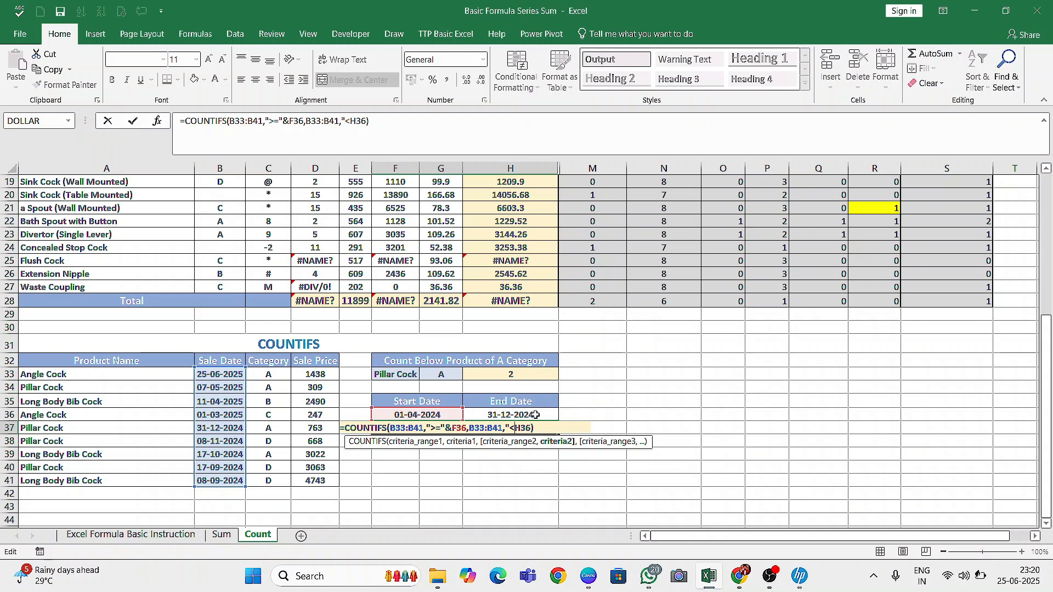
text("&)
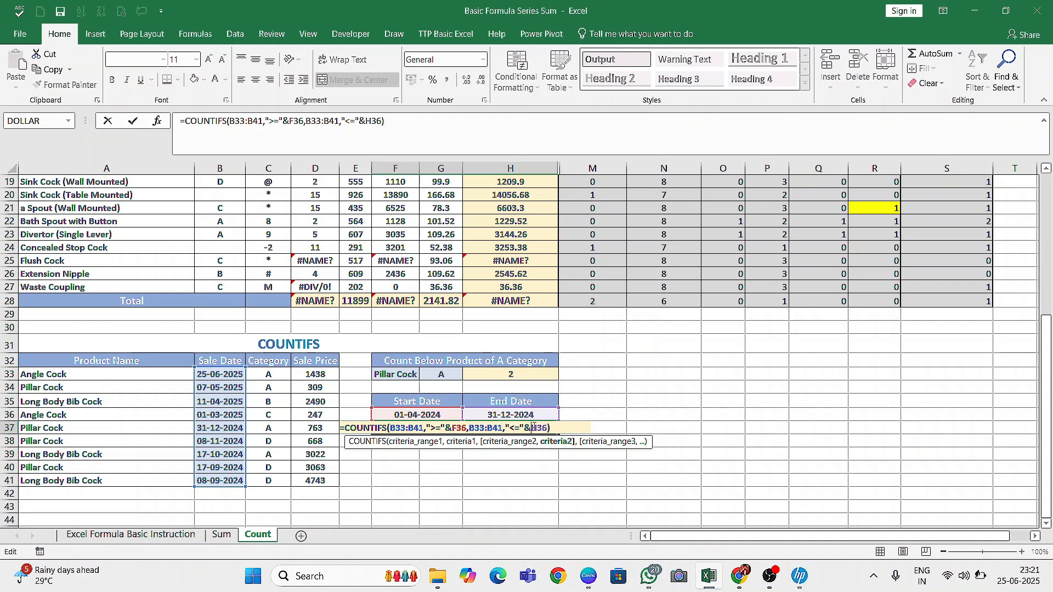
key(ctrl+Return)
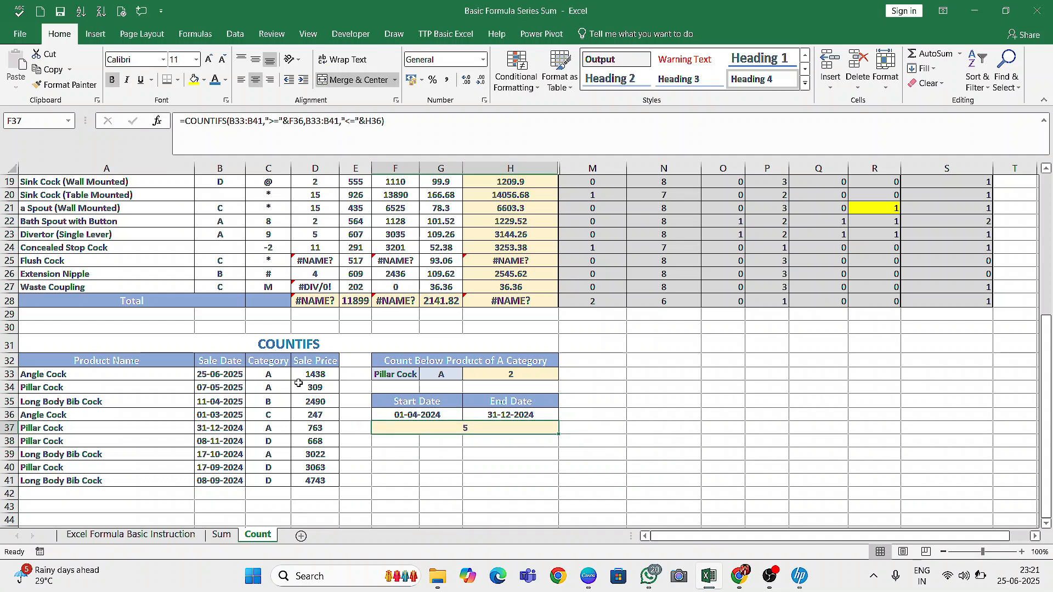
- Highlight the sale dates in B37:B41 that fall within the start and end dates with yellow fill
click(223, 387)
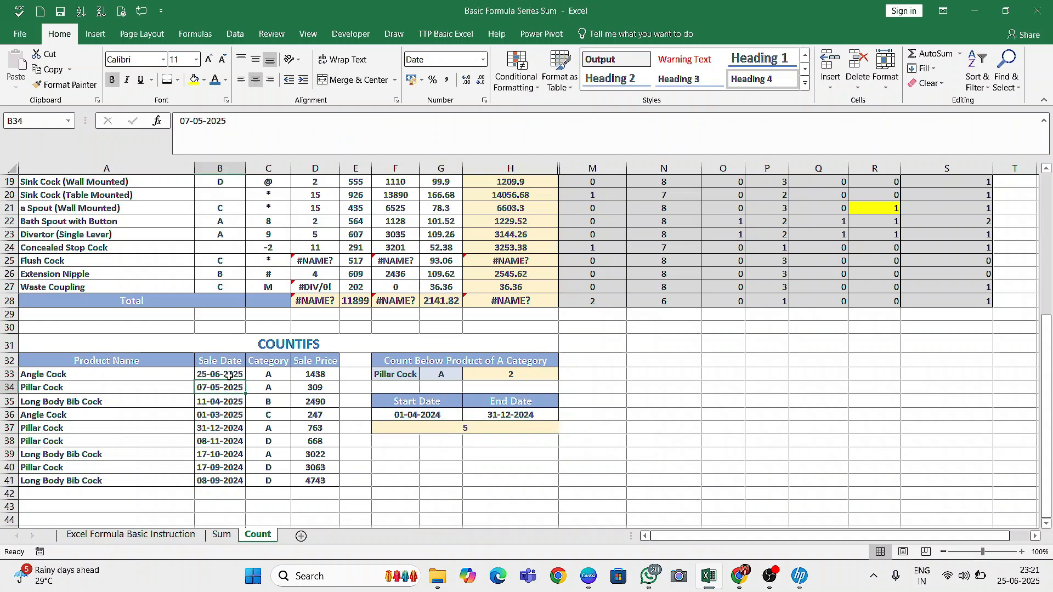
click(214, 480)
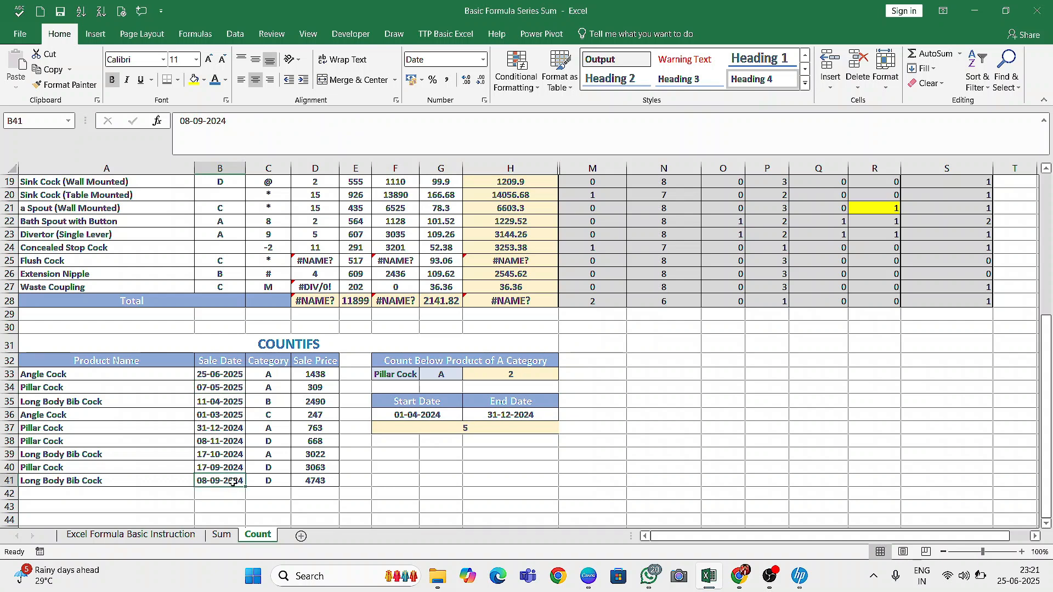
drag(226, 481, 227, 428)
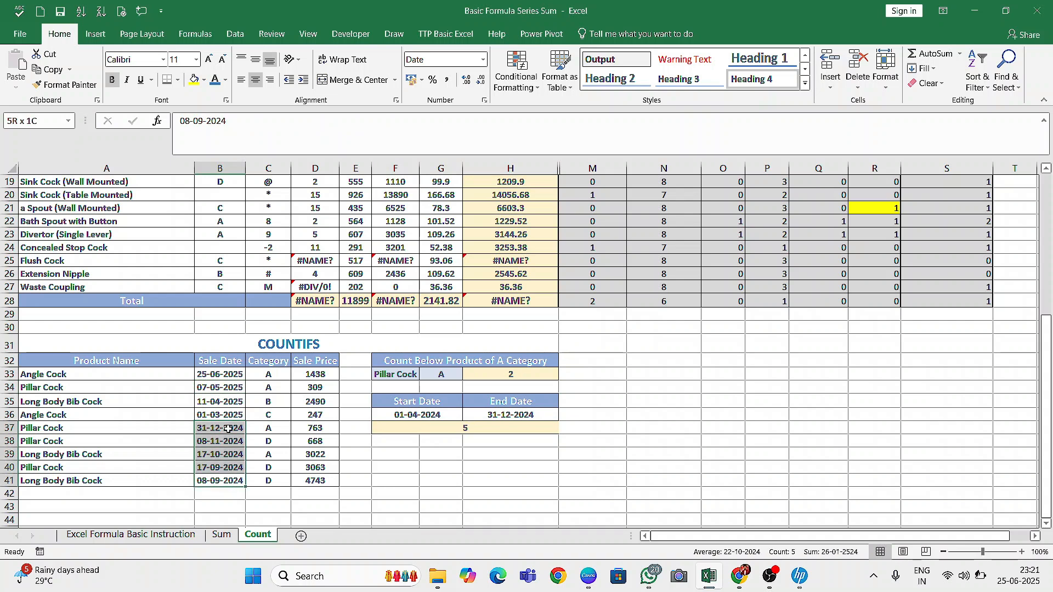
click(194, 80)
click(228, 454)
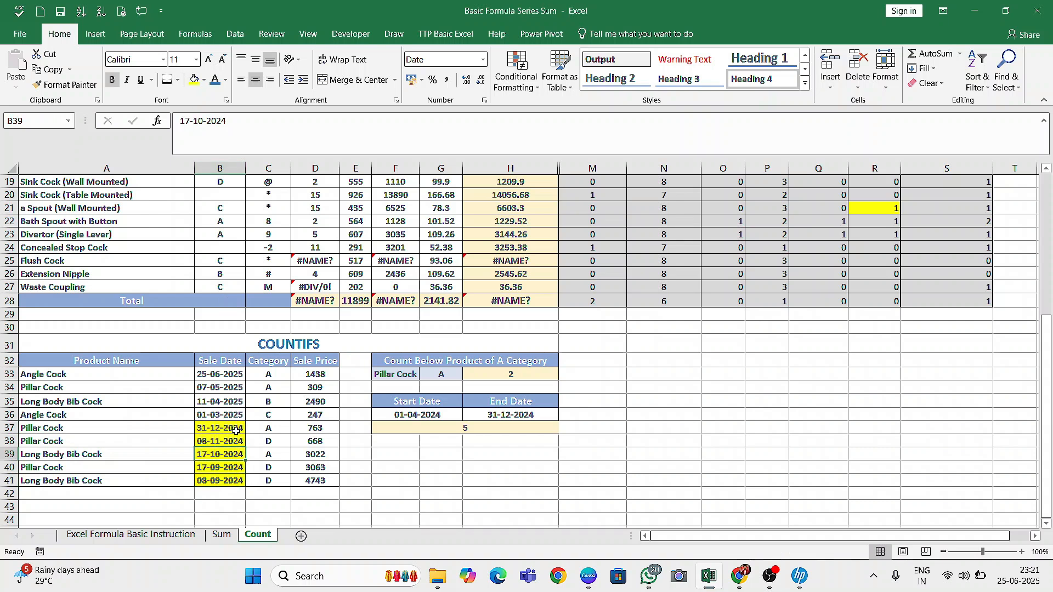
- Compare the highlighted rows and the unhighlighted sale dates in B33:B36 with the date-range count in F37
drag(277, 428, 276, 483)
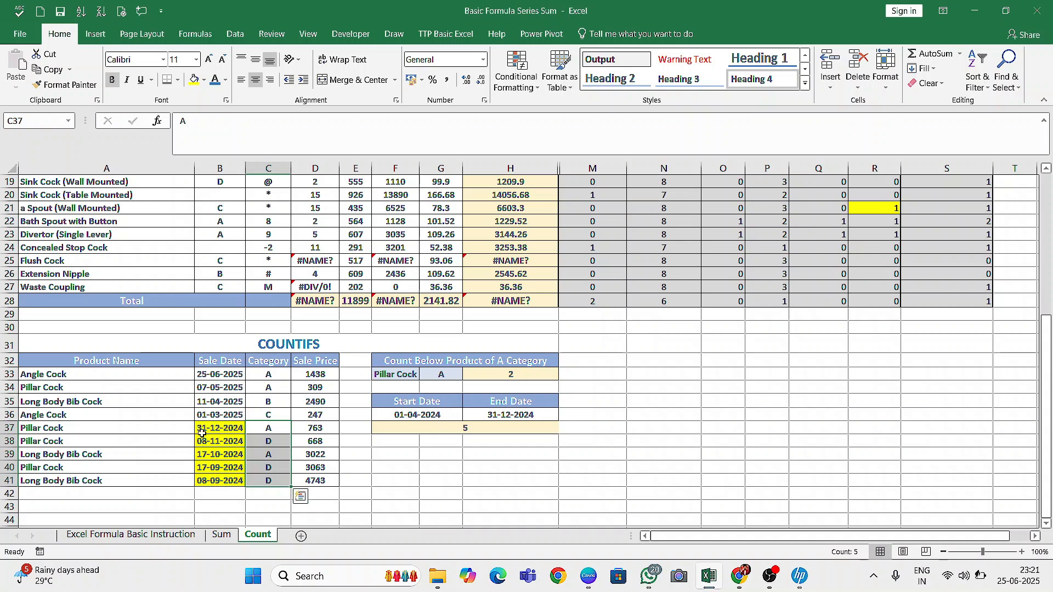
click(239, 415)
click(236, 401)
click(237, 381)
click(237, 376)
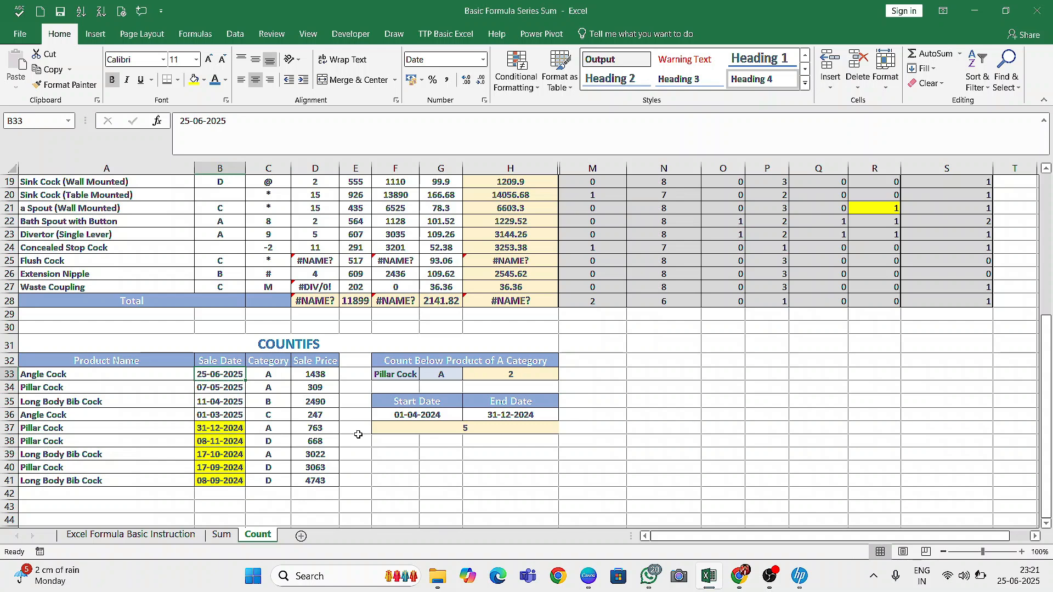
click(466, 428)
click(485, 452)
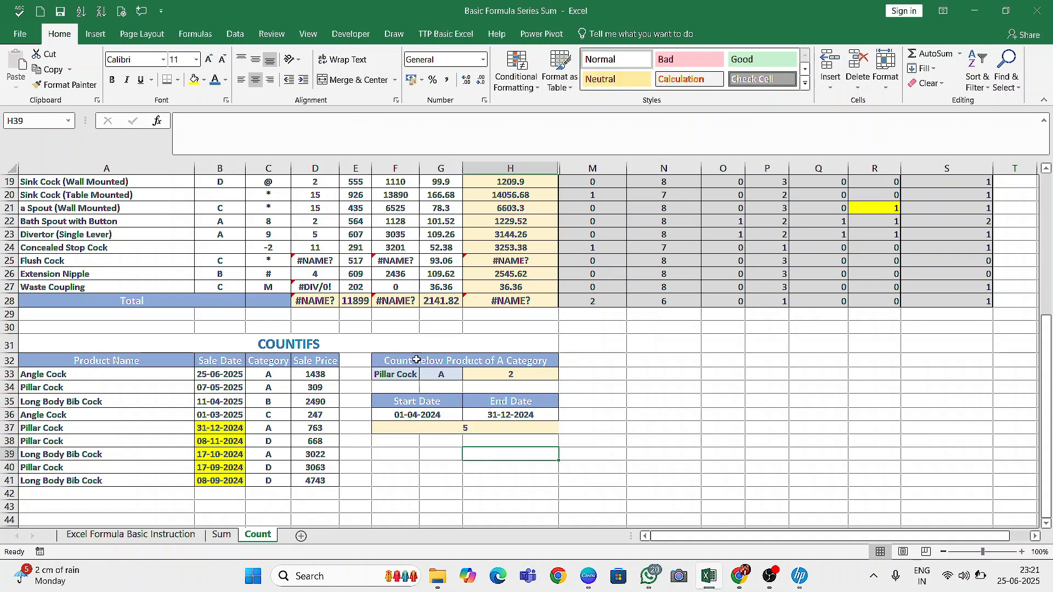